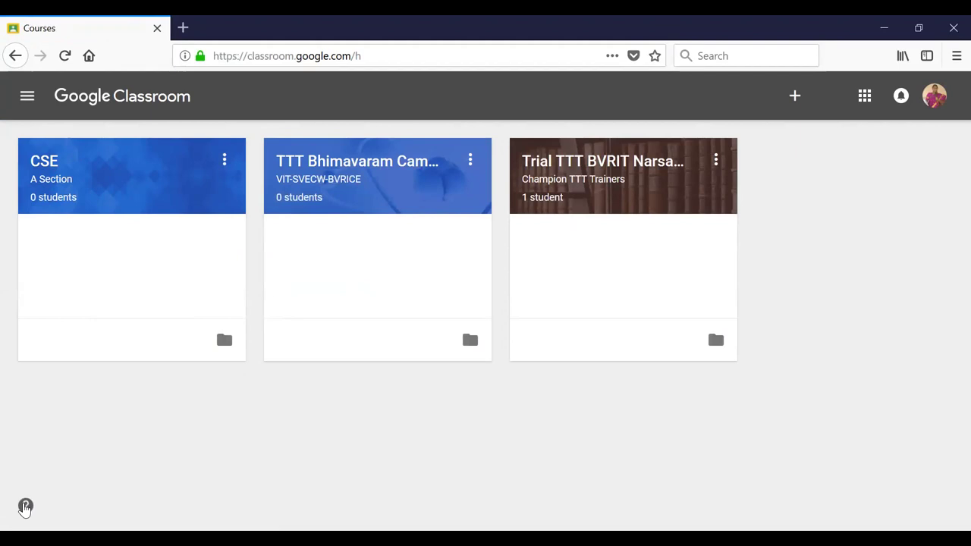
# - Look at the help options and the CSE class's Move option without reordering the class
pyautogui.click(25, 507)
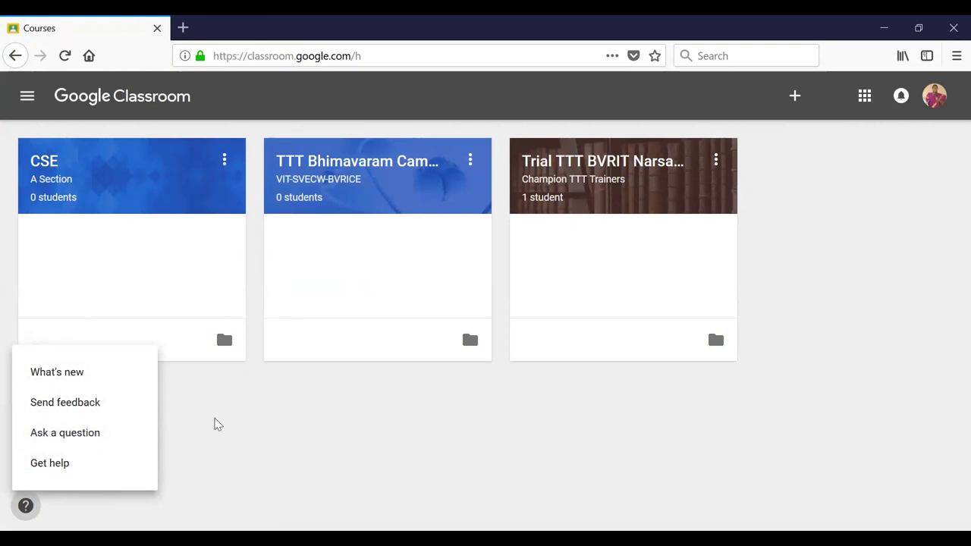
pyautogui.click(196, 395)
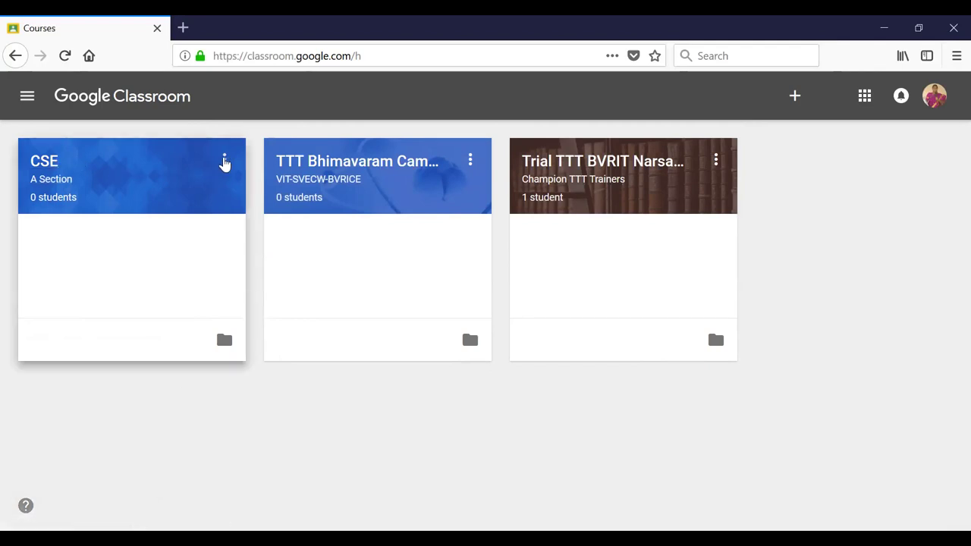
pyautogui.click(225, 160)
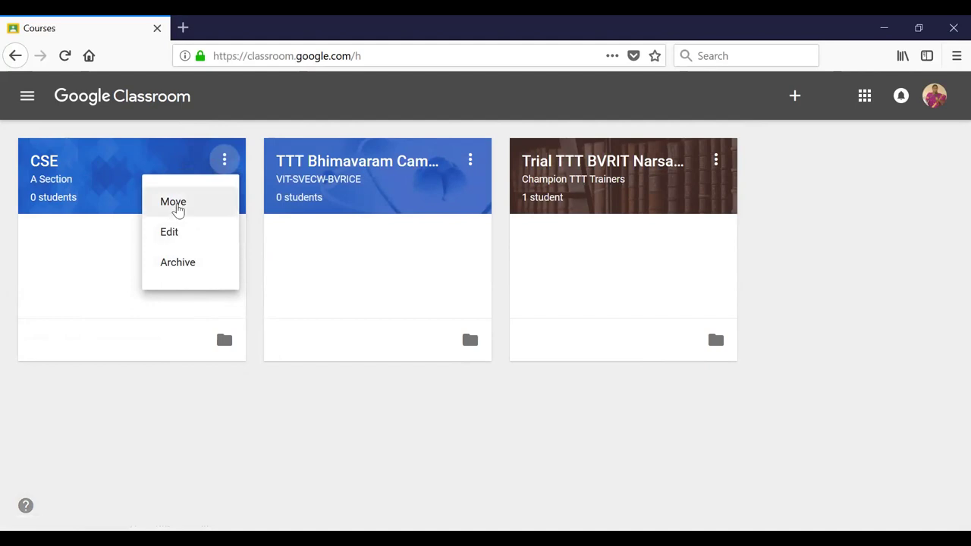
pyautogui.click(175, 203)
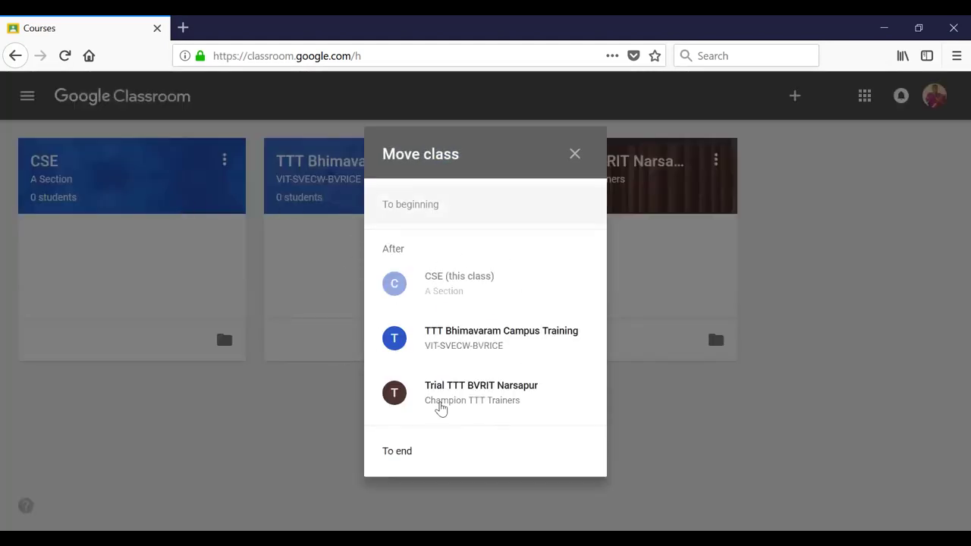
pyautogui.click(575, 154)
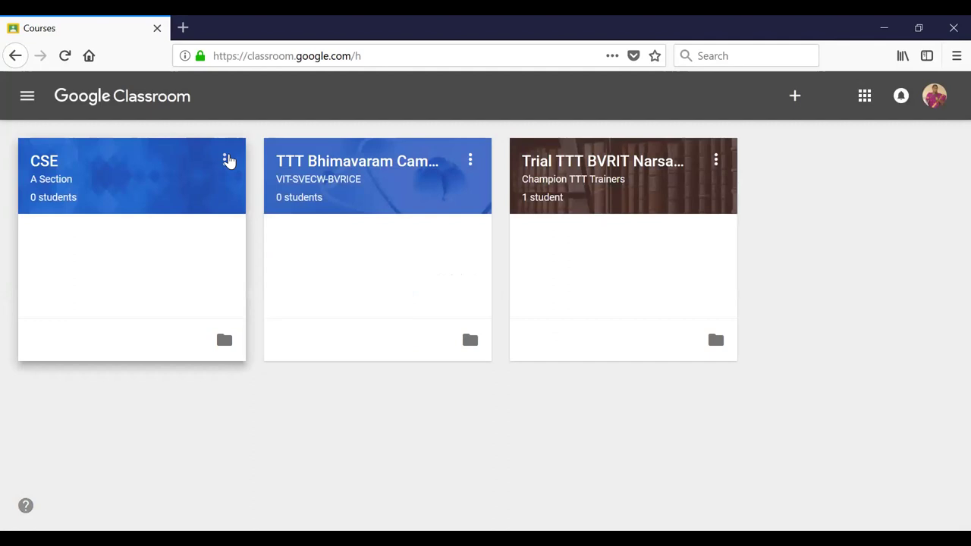
# - Check the CSE class's Archive and Edit details options, cancelling both without changes
pyautogui.click(224, 159)
pyautogui.click(174, 263)
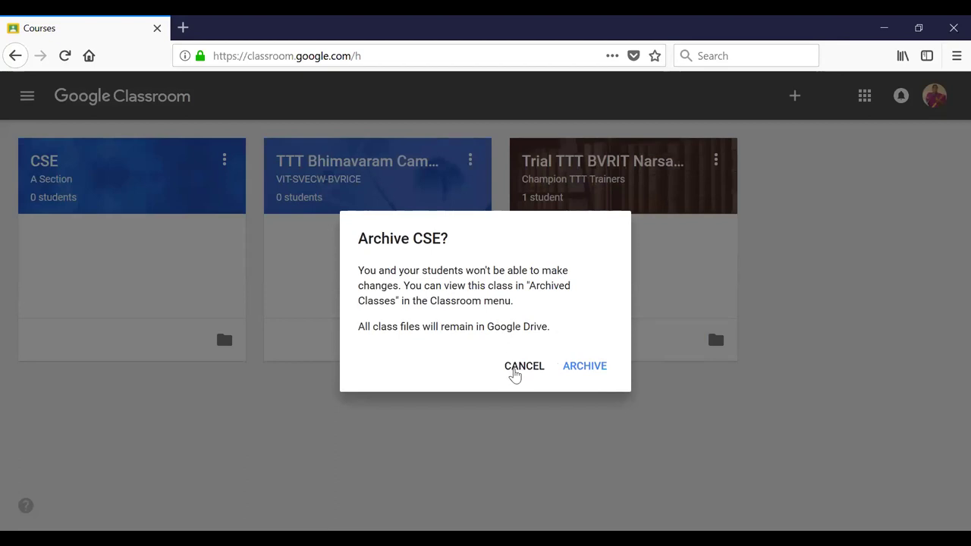
pyautogui.click(523, 367)
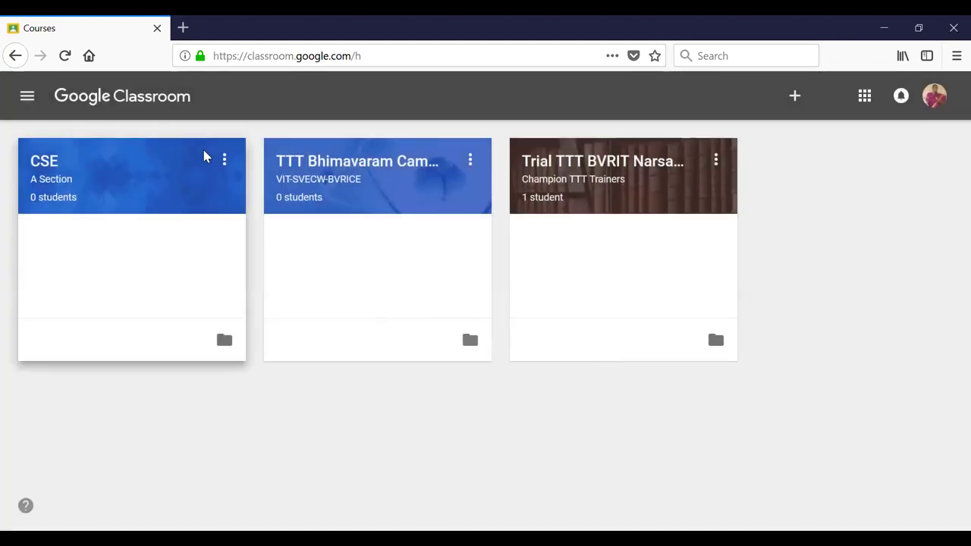
pyautogui.click(224, 159)
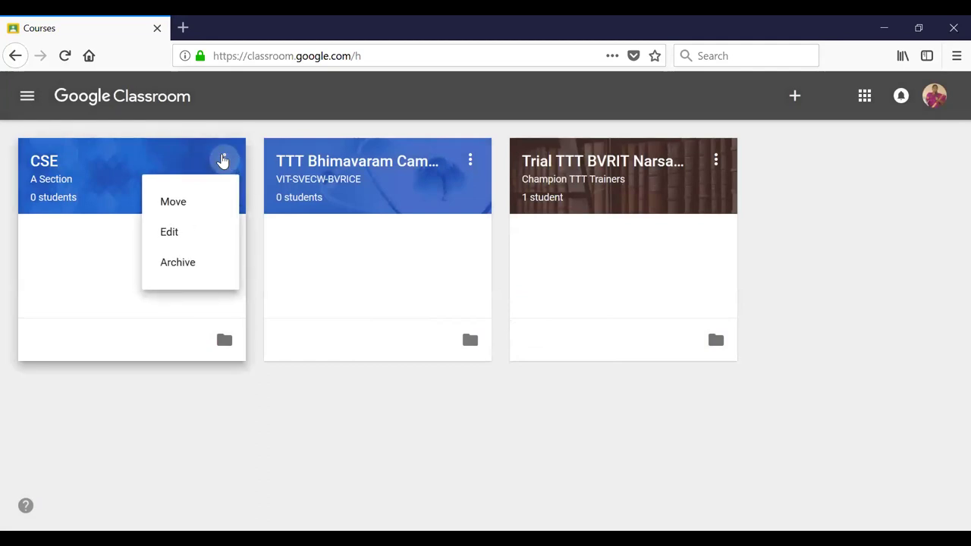
pyautogui.click(174, 230)
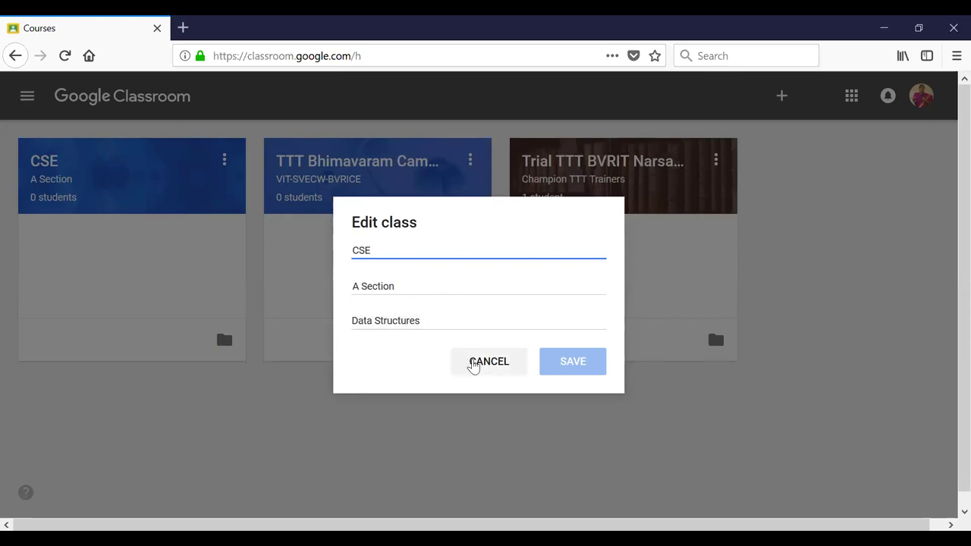
pyautogui.click(473, 363)
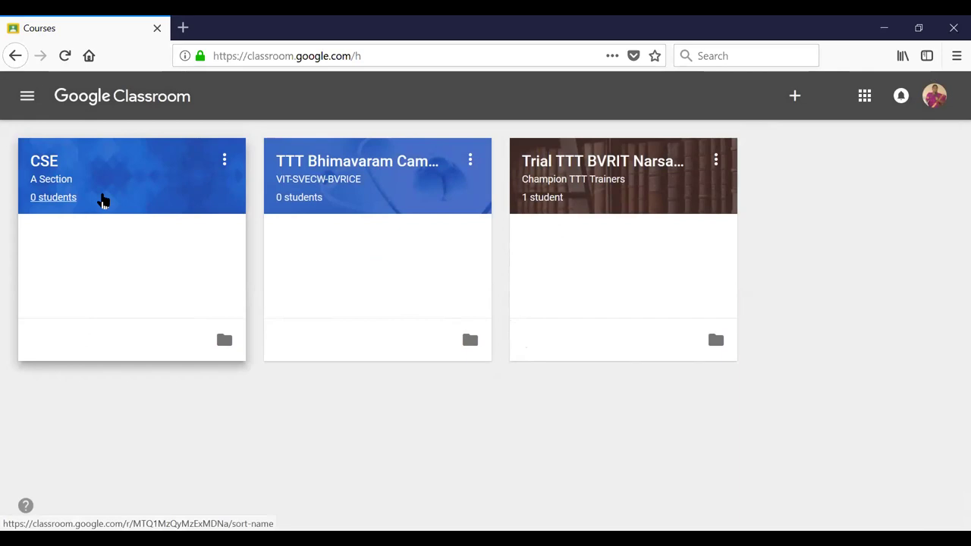
# - Open the CSE A Section class stream and switch to its Students tab
pyautogui.click(35, 161)
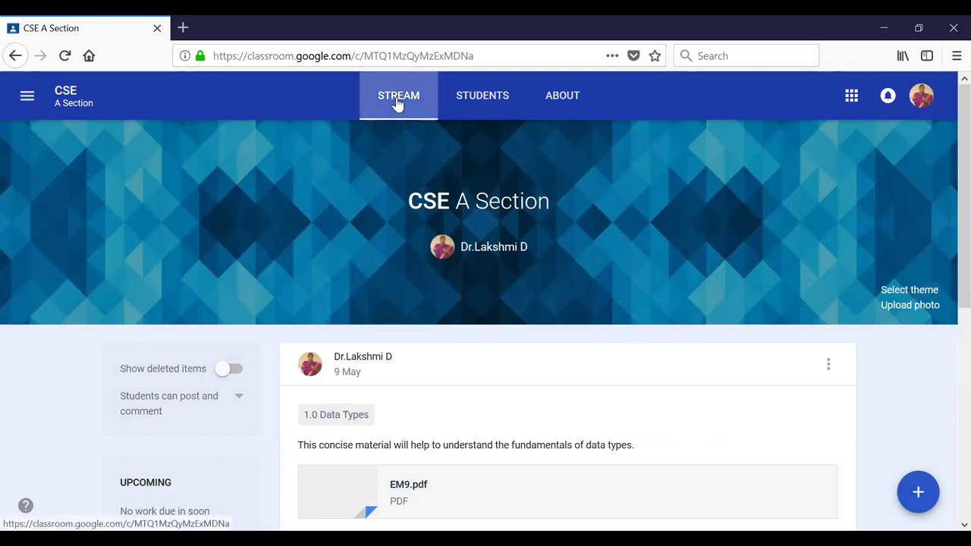
pyautogui.scroll(-5, 412, 250)
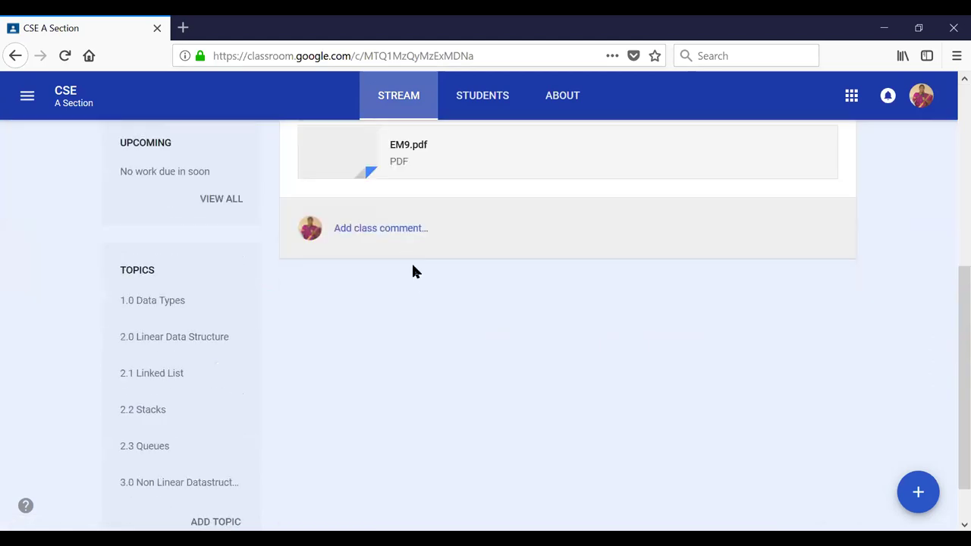
pyautogui.scroll(5, 413, 280)
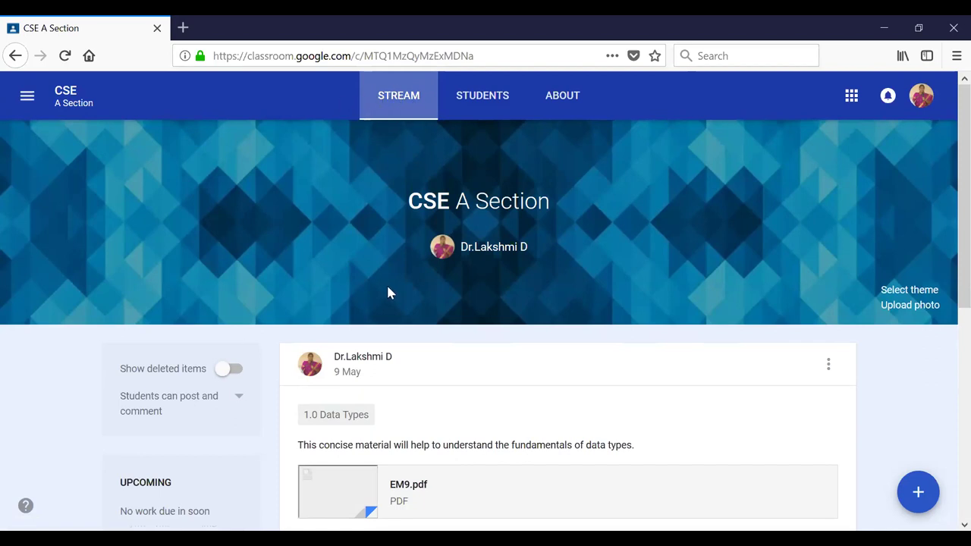
pyautogui.scroll(-5, 387, 291)
pyautogui.scroll(5, 389, 290)
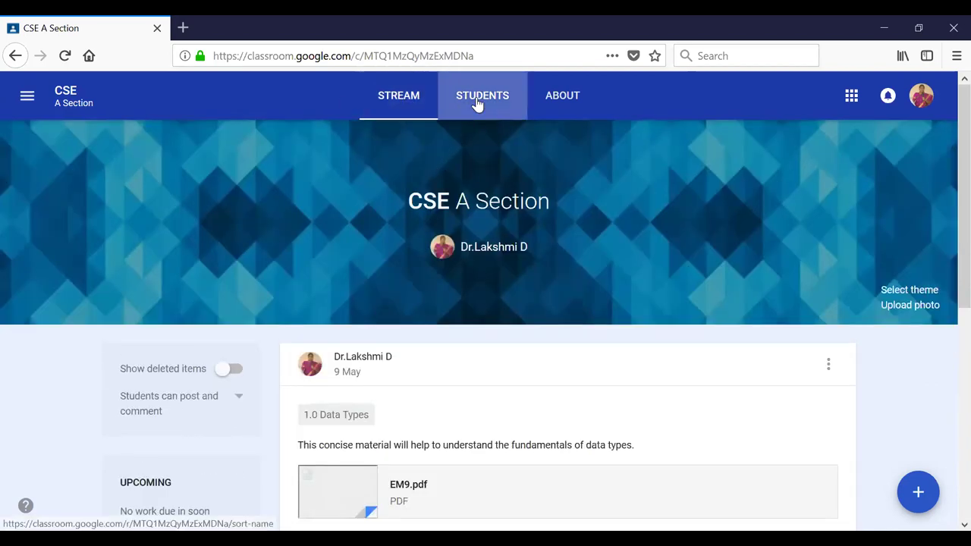
pyautogui.click(477, 101)
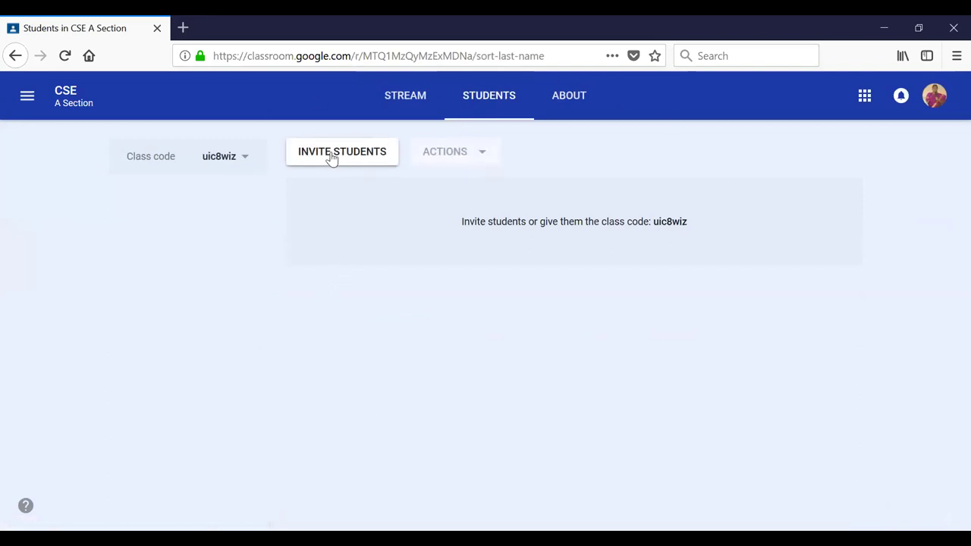
# - Copy the CSE A Section join code, then switch to the About tab
pyautogui.click(243, 158)
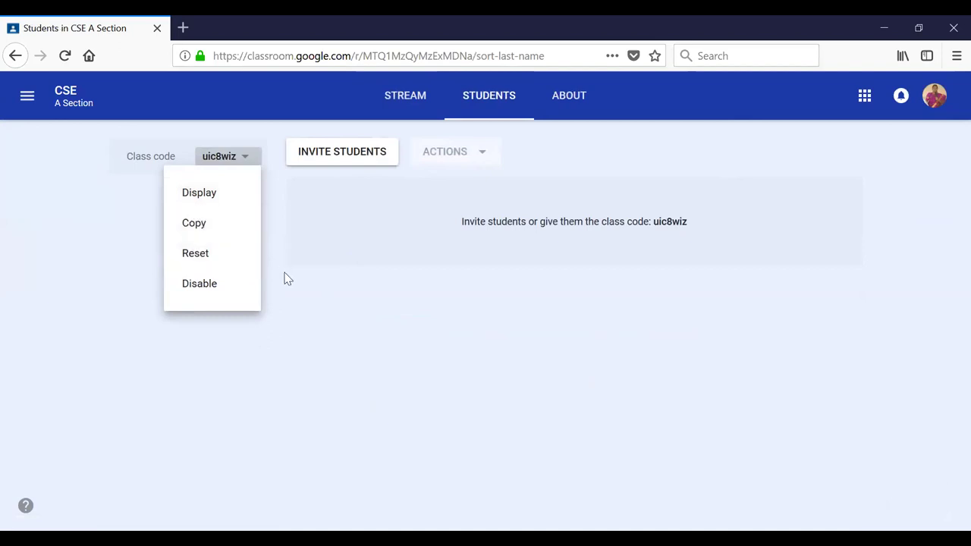
pyautogui.click(251, 223)
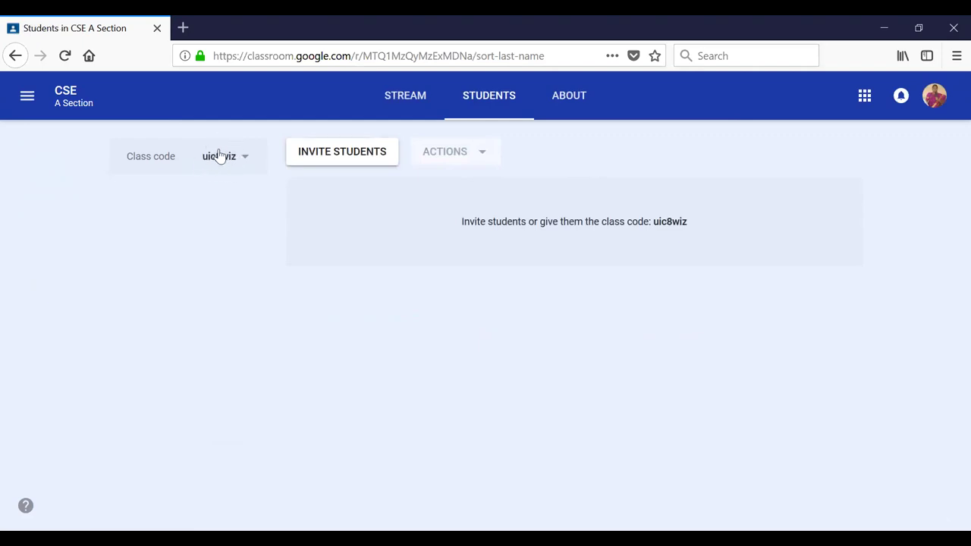
pyautogui.click(570, 106)
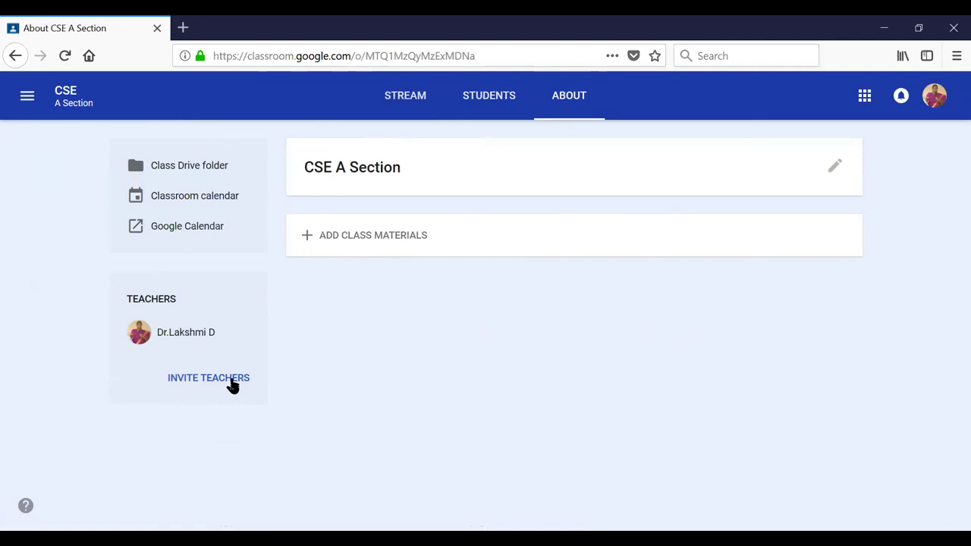
# - Start a class material and upload GC.ppt from the Desktop as its attachment
pyautogui.click(371, 239)
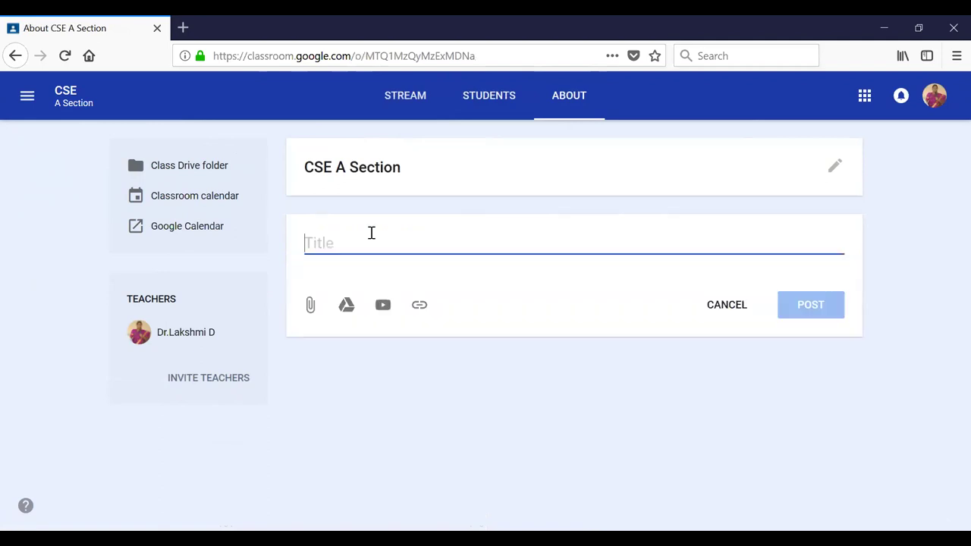
pyautogui.click(311, 307)
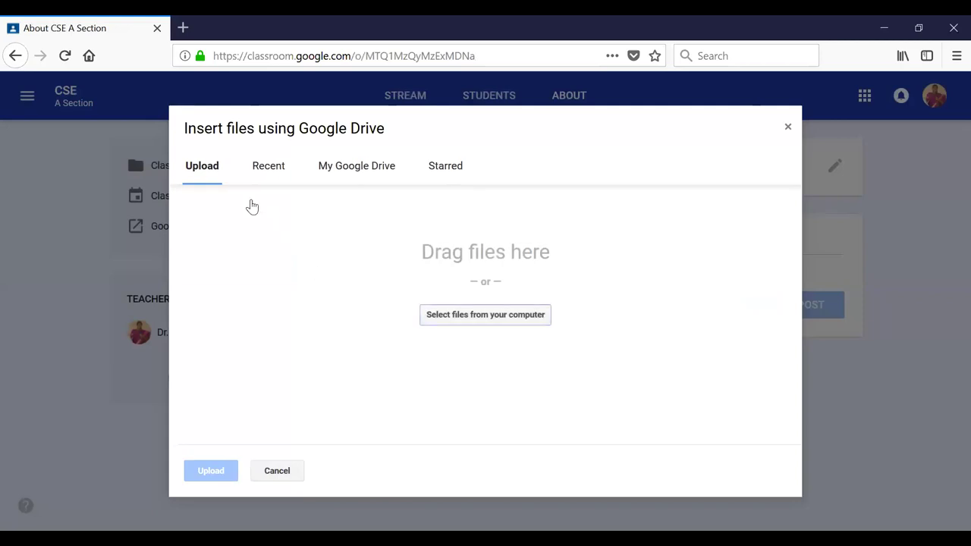
pyautogui.click(439, 314)
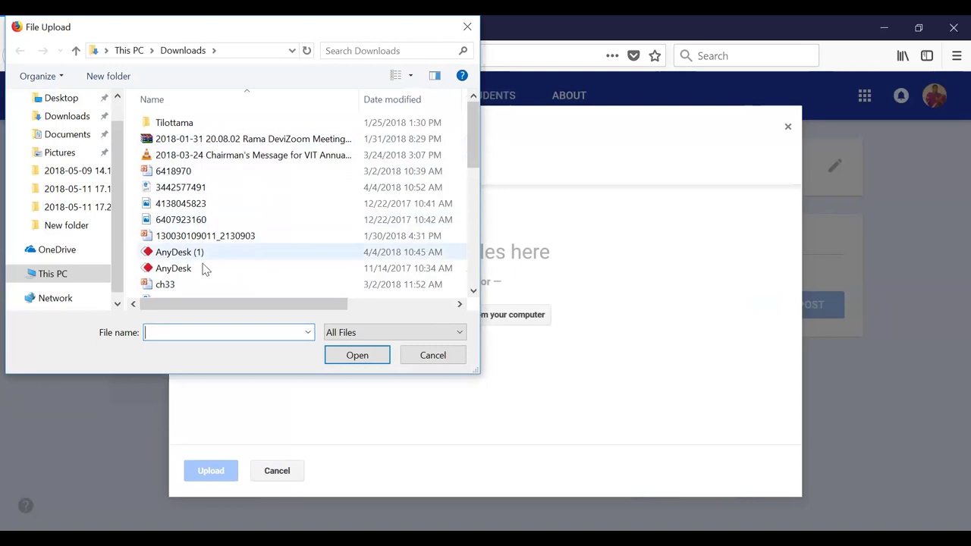
pyautogui.moveTo(473, 150)
pyautogui.mouseDown()
pyautogui.moveTo(473, 245)
pyautogui.moveTo(498, 144)
pyautogui.moveTo(472, 281)
pyautogui.moveTo(475, 133)
pyautogui.mouseUp()
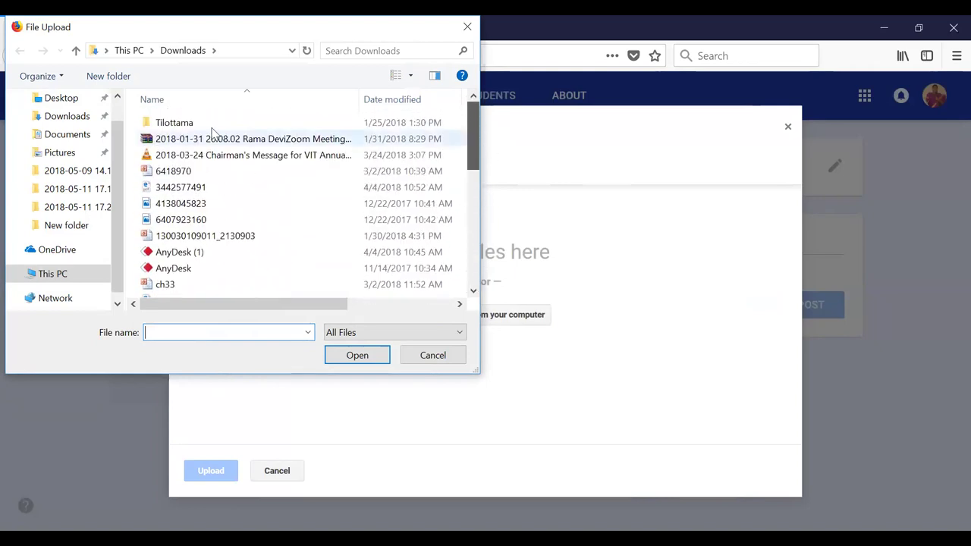
pyautogui.click(85, 99)
pyautogui.click(149, 124)
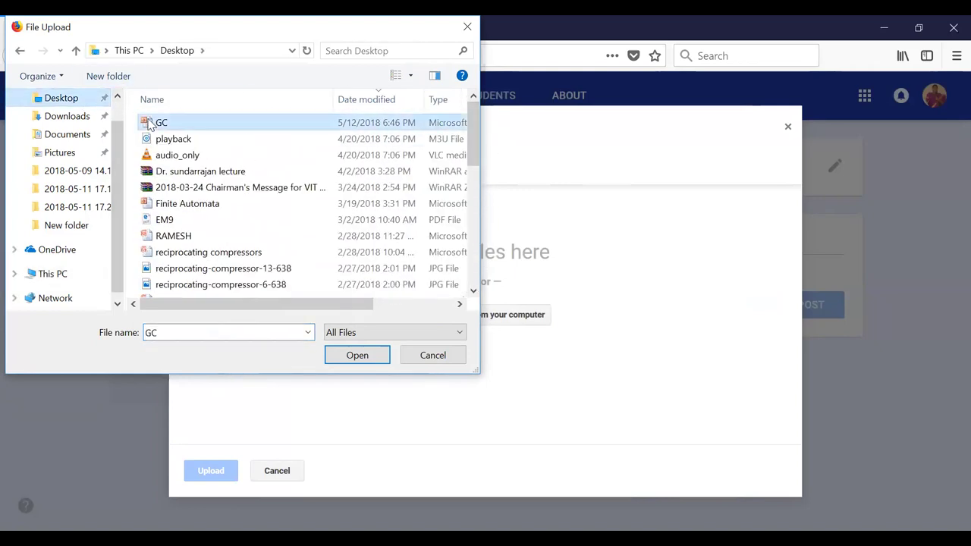
pyautogui.click(359, 361)
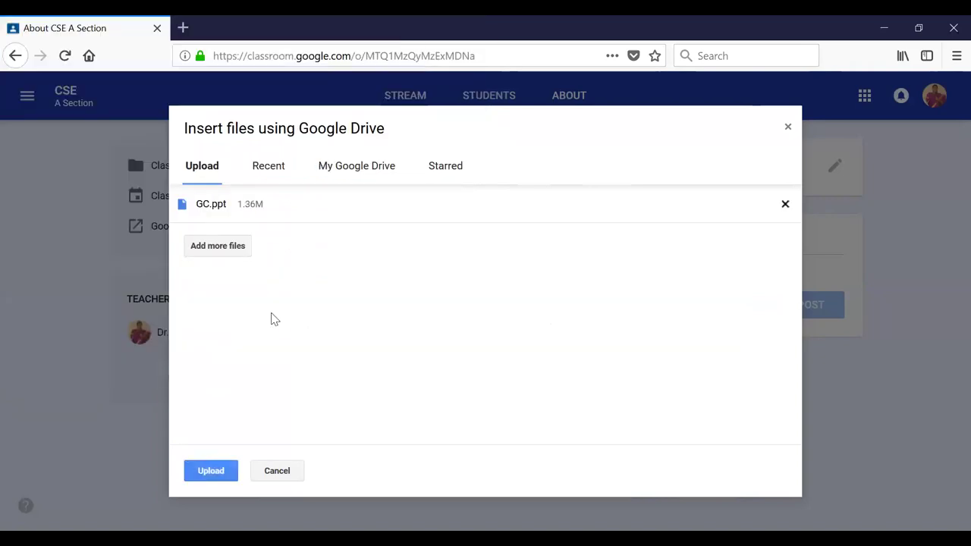
pyautogui.click(219, 475)
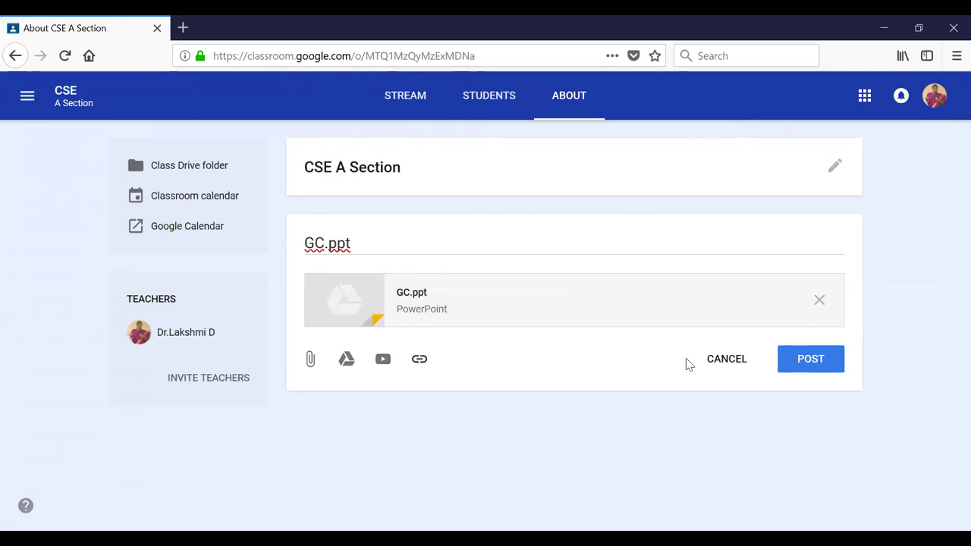
# - Post the GC.ppt class material with its PowerPoint attachment
pyautogui.click(825, 367)
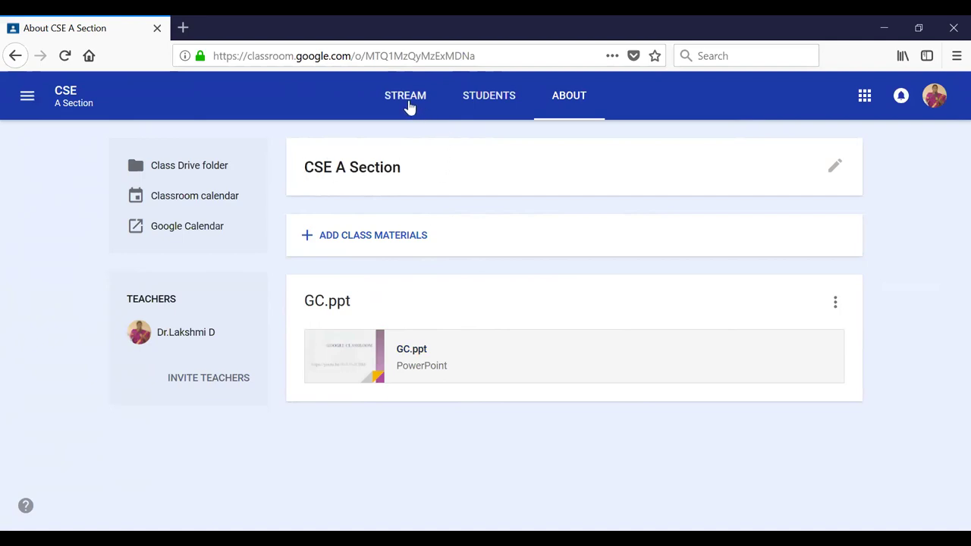
# - Back on the CSE A Section stream, create a new question post
pyautogui.click(408, 101)
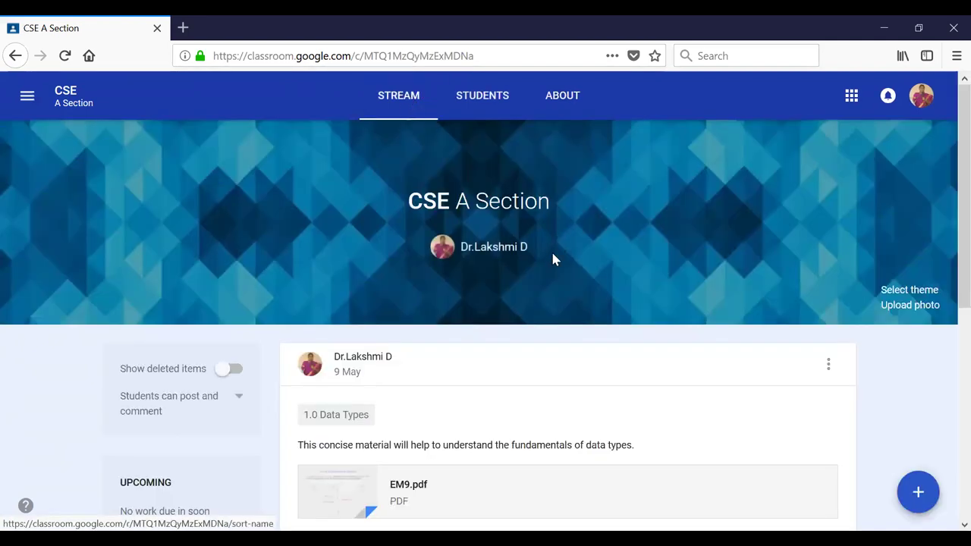
pyautogui.scroll(-3, 550, 264)
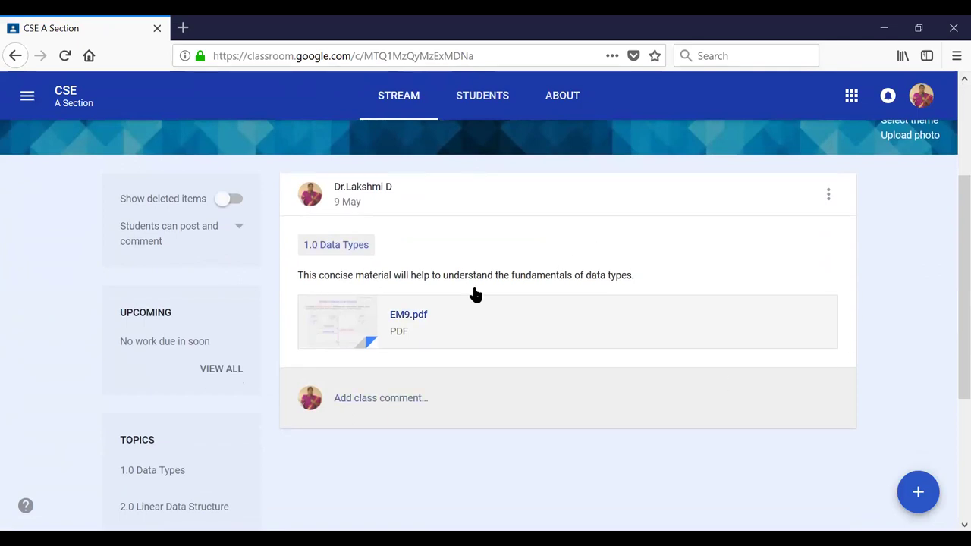
pyautogui.click(920, 494)
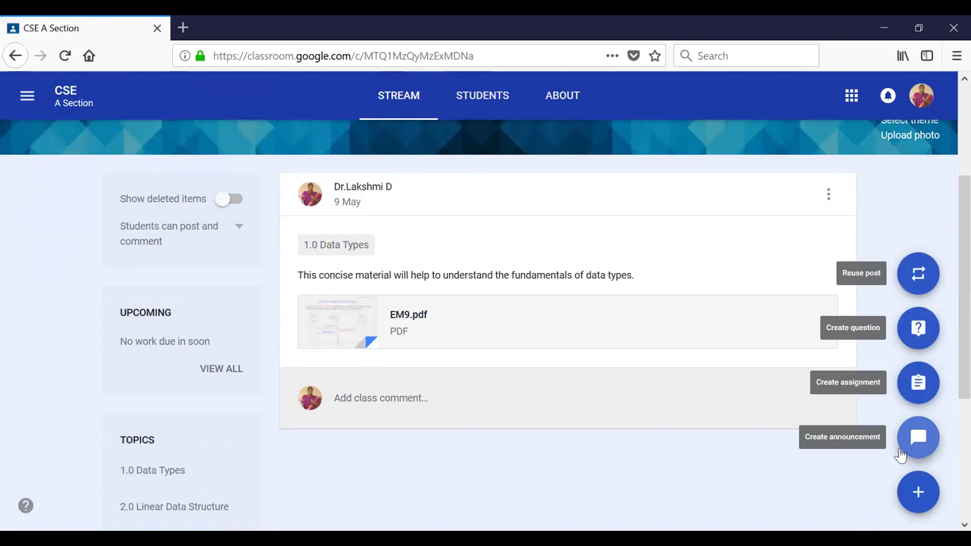
pyautogui.moveTo(914, 490)
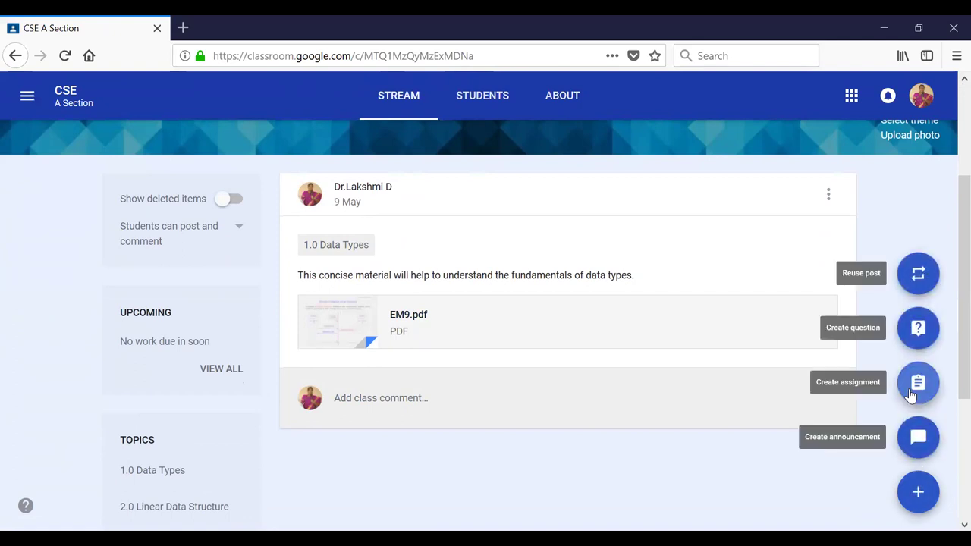
pyautogui.click(910, 335)
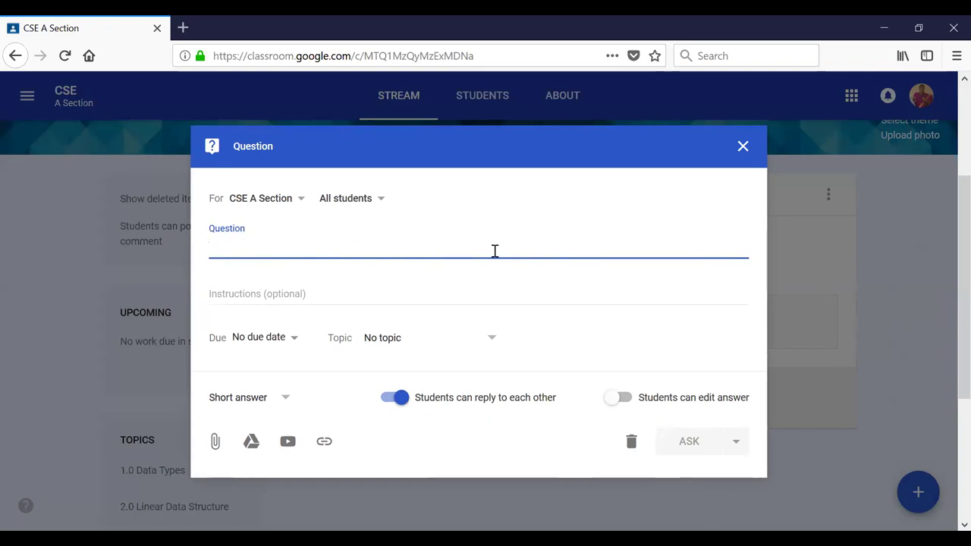
# - Set the question type to Short answer and bring up the Google Drive file insert window
pyautogui.click(285, 400)
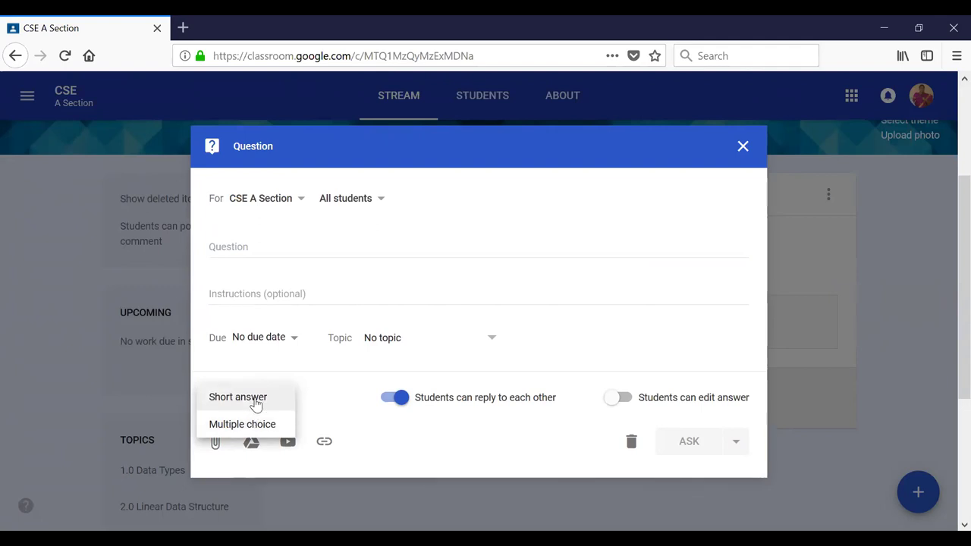
pyautogui.click(256, 404)
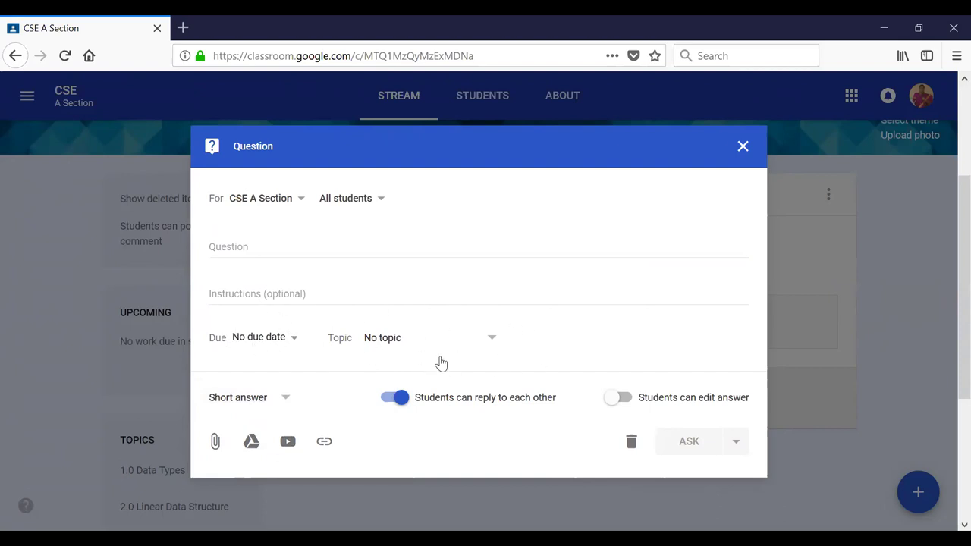
pyautogui.click(217, 443)
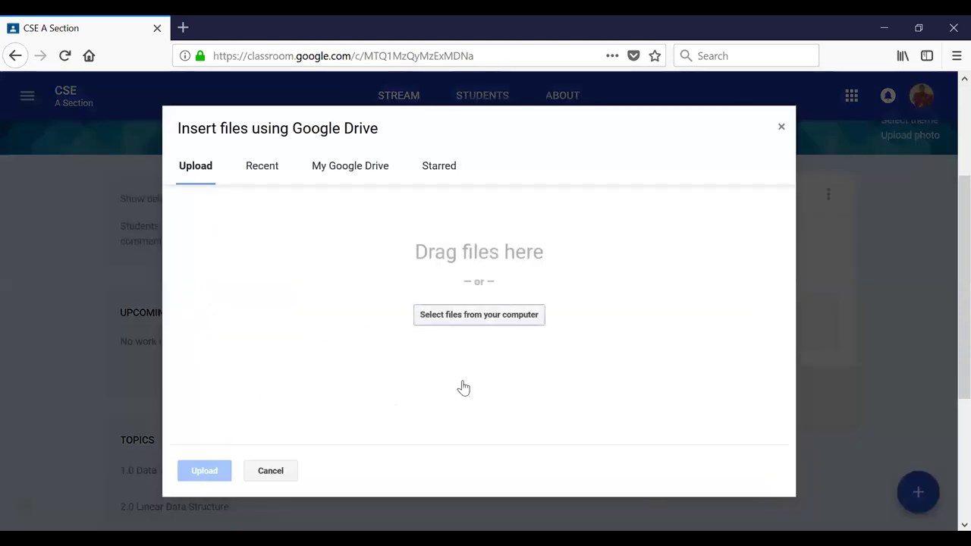
# - Upload GC.ppt from the Desktop as the question's attachment
pyautogui.click(477, 314)
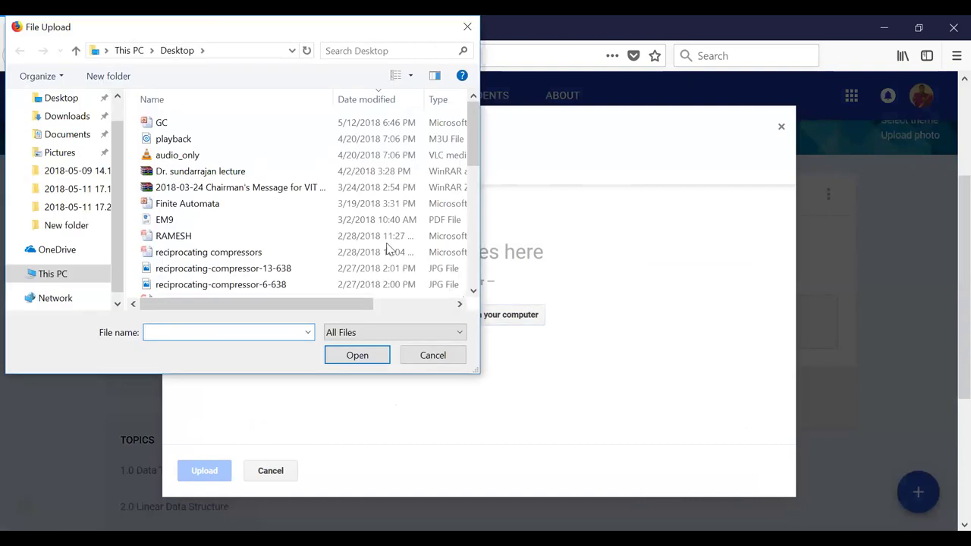
pyautogui.click(174, 123)
pyautogui.click(334, 355)
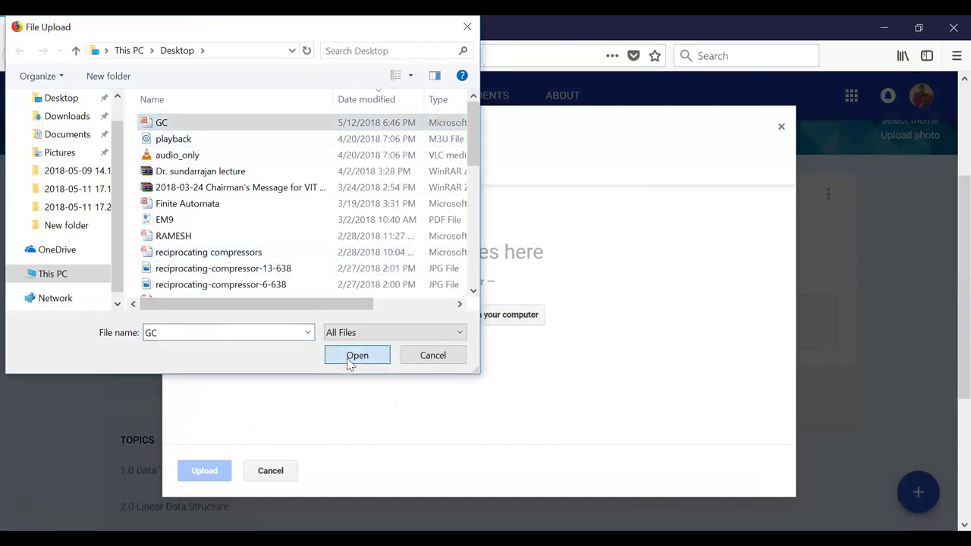
pyautogui.click(199, 478)
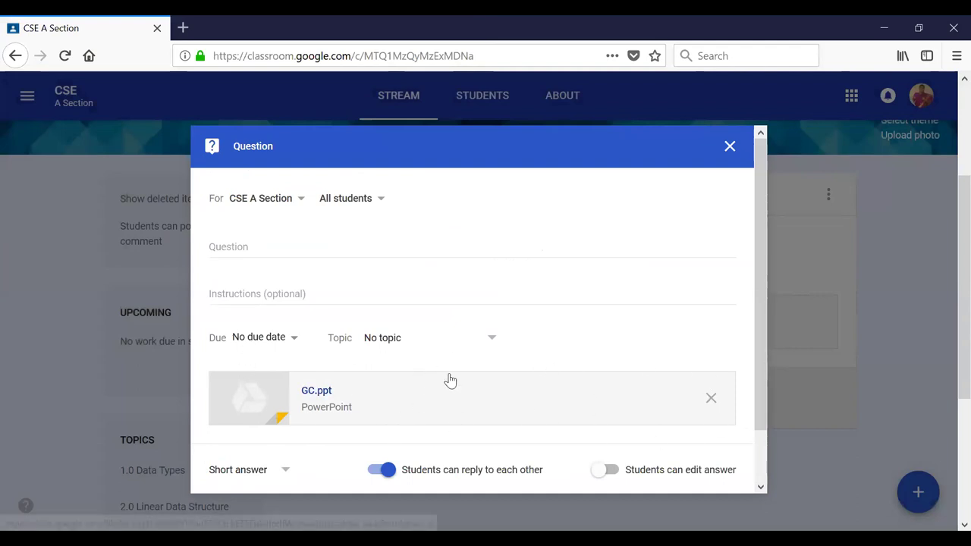
pyautogui.scroll(-2, 761, 379)
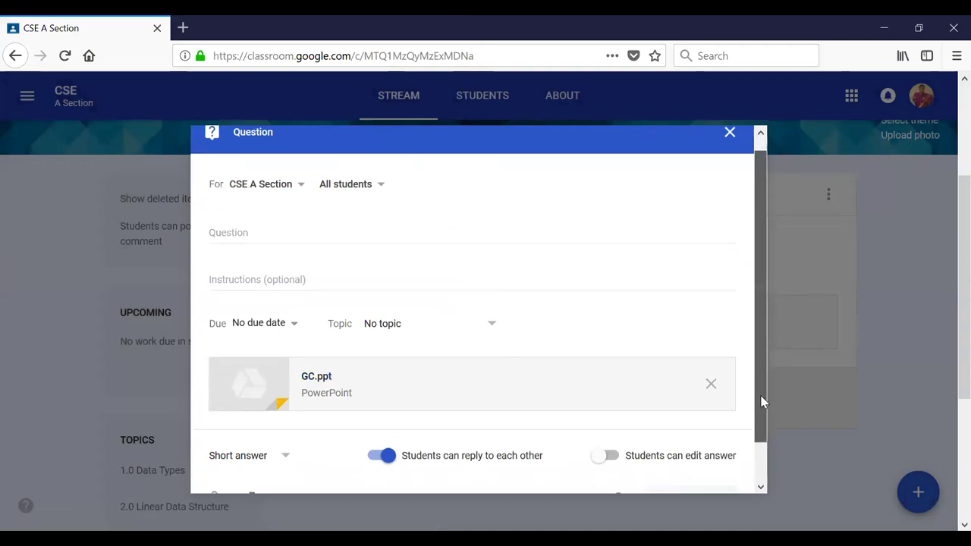
# - Enter the question 'Write the different features of Google Classroom.', placing the cursor to fix 'Googe'
pyautogui.click(260, 186)
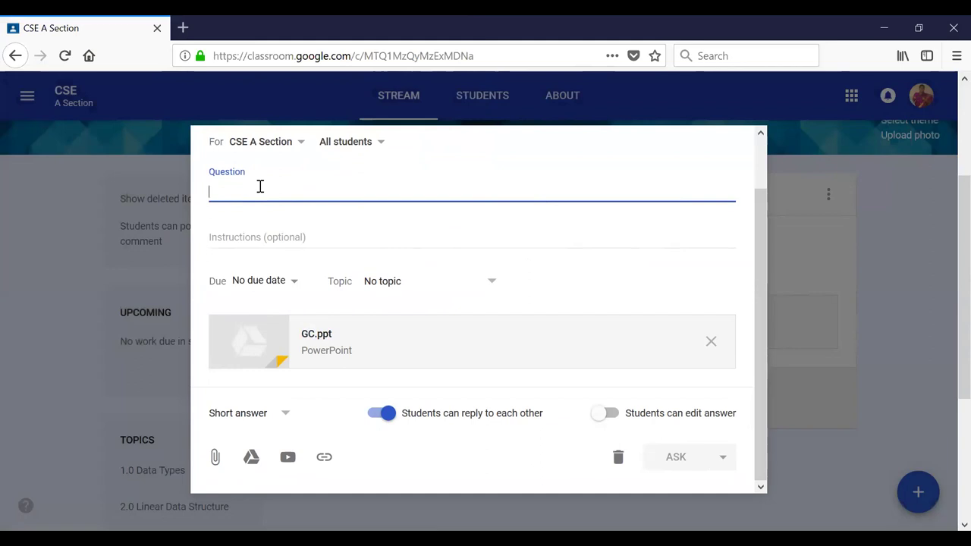
pyautogui.write('Exp')
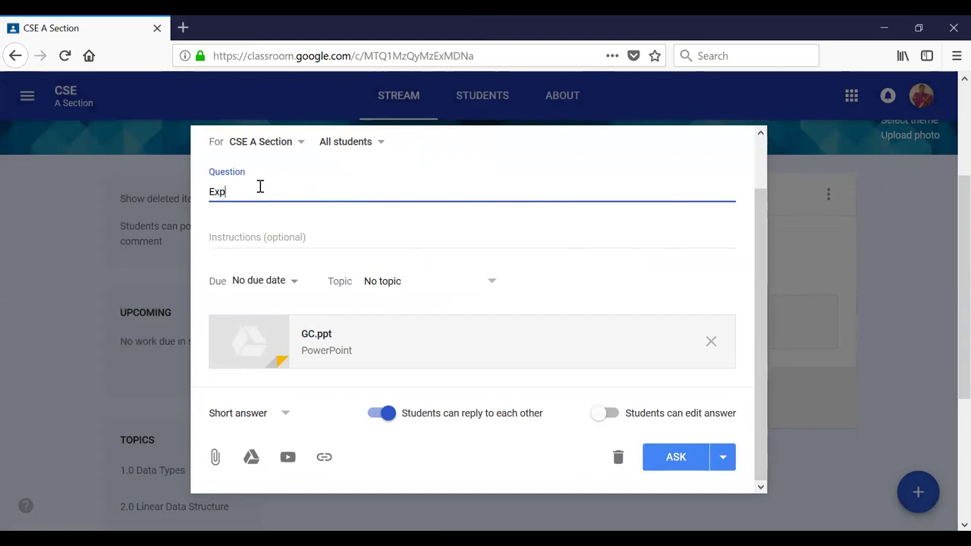
pyautogui.press('BackSpace')
pyautogui.press('BackSpace')
pyautogui.press('BackSpace')
pyautogui.write('Write the different features')
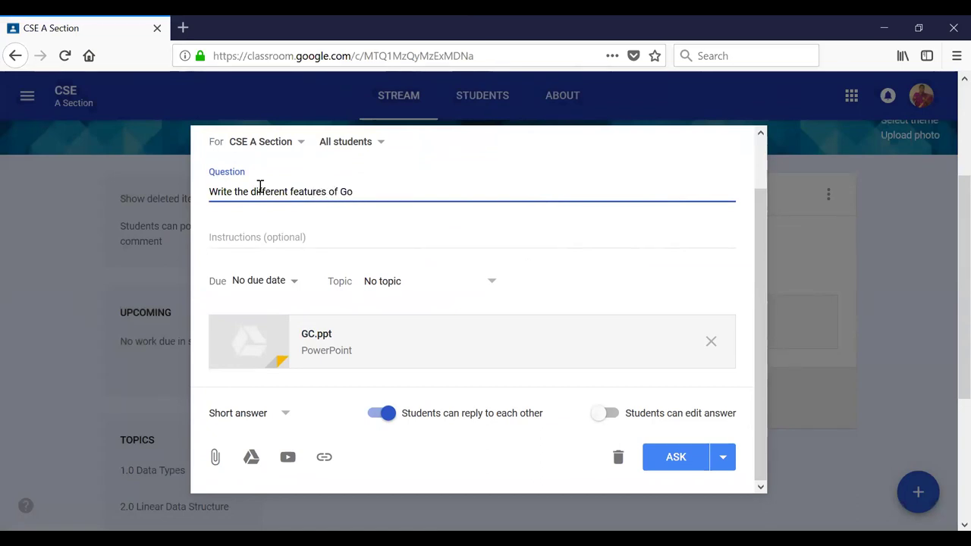
pyautogui.write('of Google Classroom.')
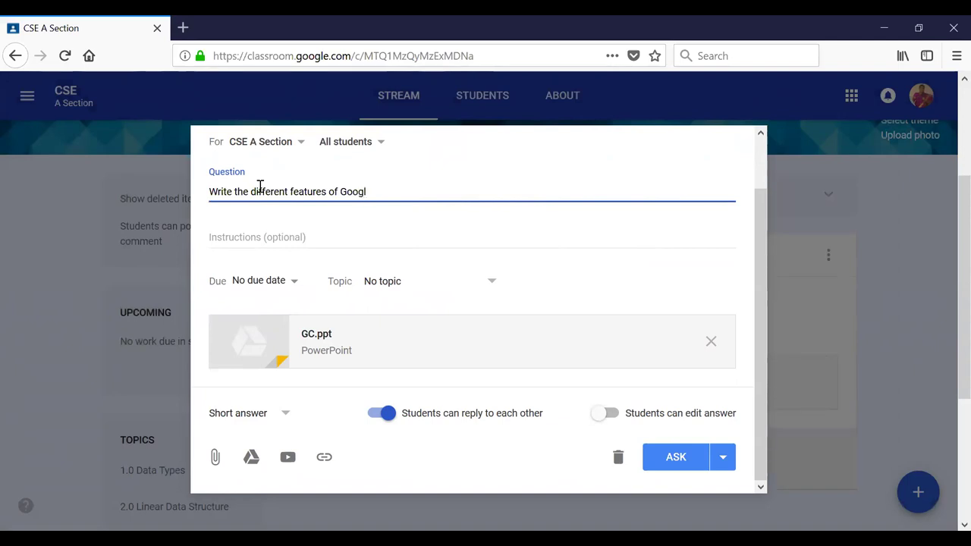
pyautogui.click(365, 191)
# - Insert the missing 'l' in Google, then begin the instructions, spell-correcting 'materilas'
pyautogui.write('l')
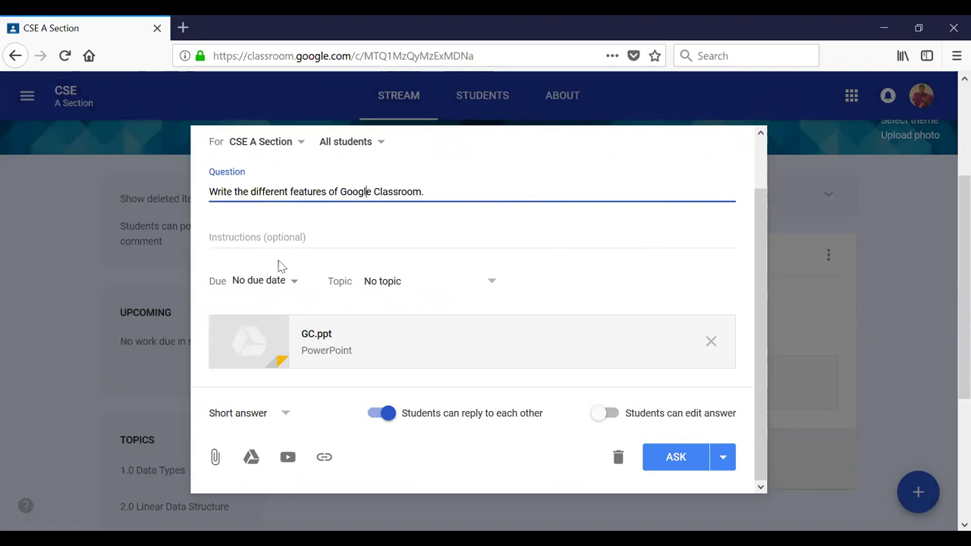
pyautogui.click(262, 234)
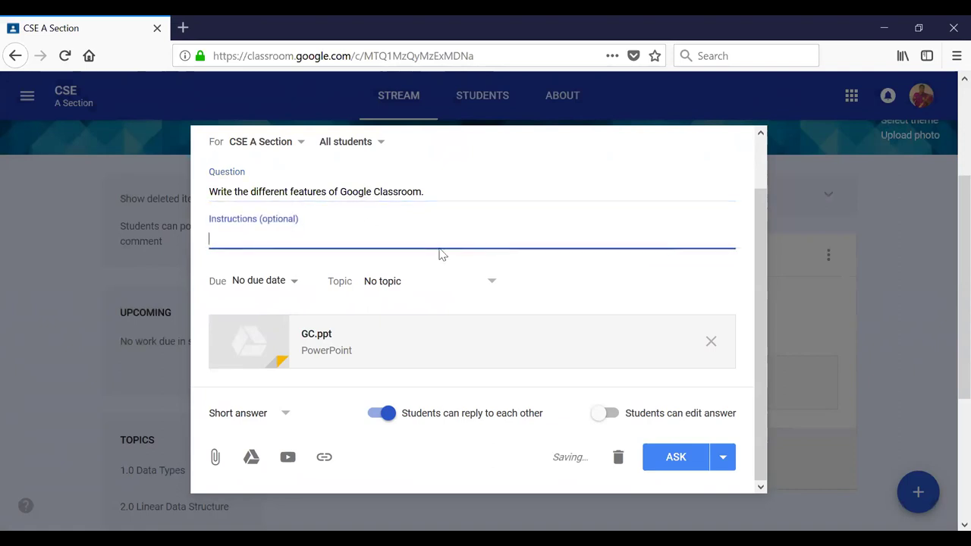
pyautogui.write('Please refer the attached materi')
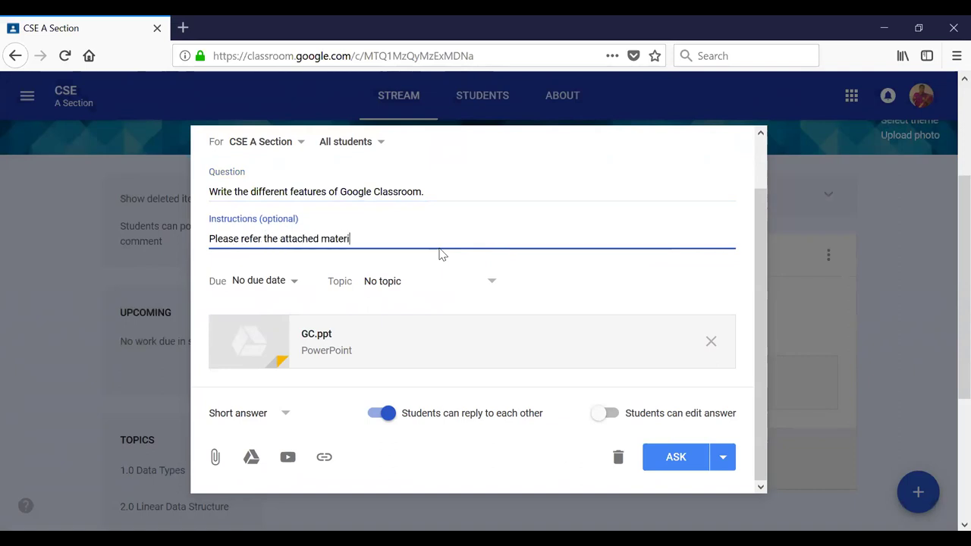
pyautogui.press('BackSpace')
pyautogui.rightClick(334, 240)
pyautogui.click(321, 239)
pyautogui.rightClick(347, 241)
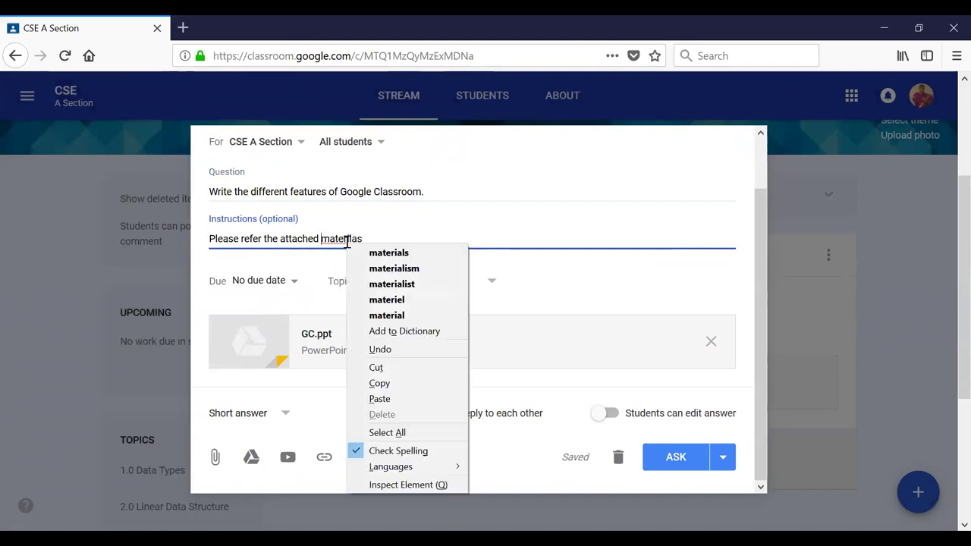
pyautogui.click(383, 253)
# - Finish the instructions asking students to read the attached material before answering this question
pyautogui.press('BackSpace')
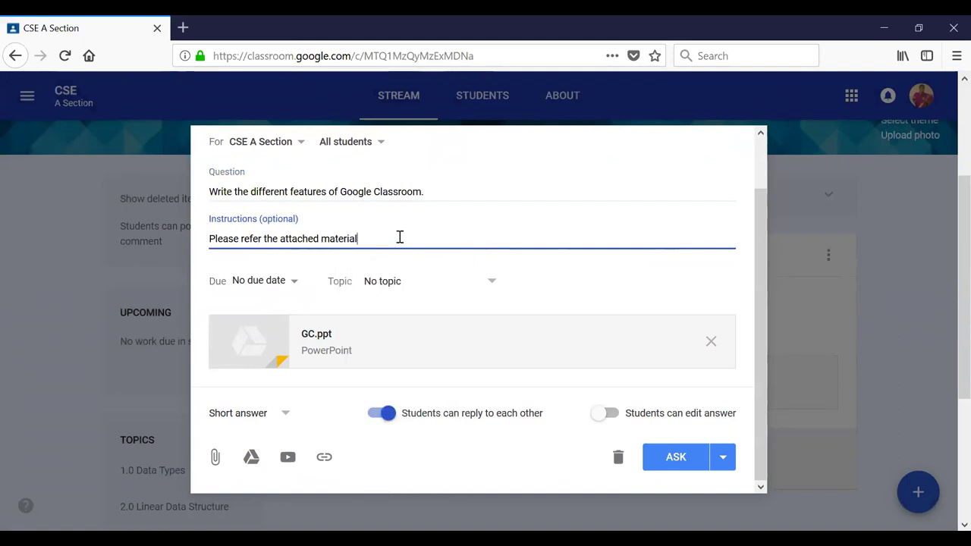
pyautogui.write('for readin')
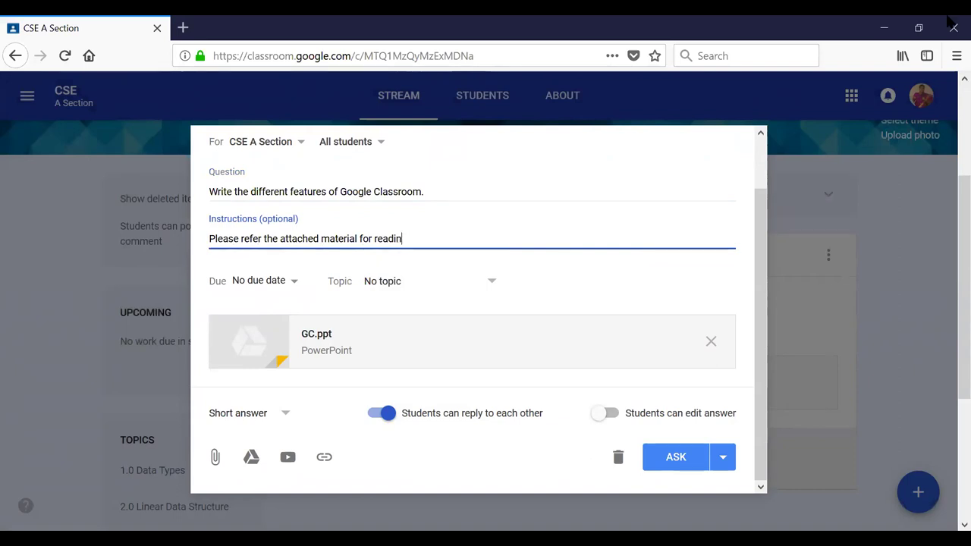
pyautogui.write('gg act')
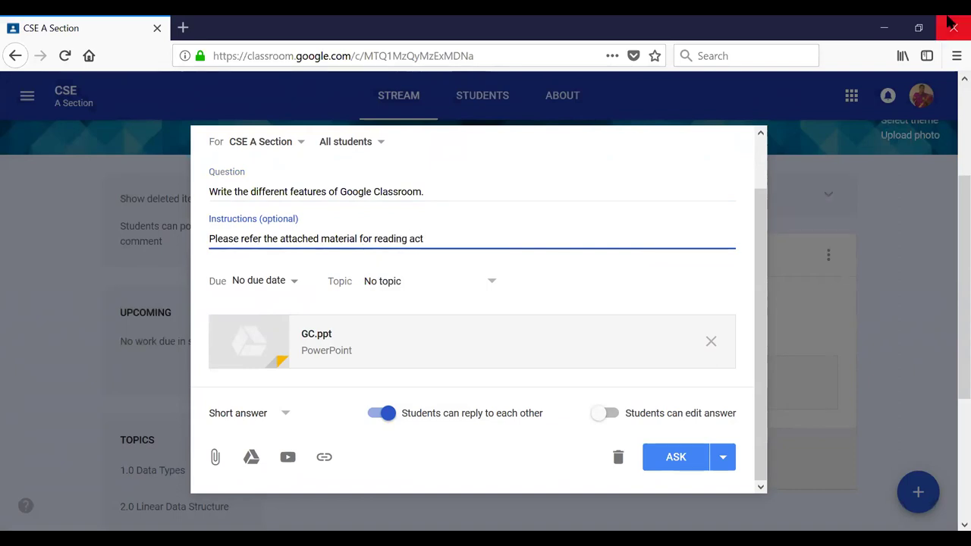
pyautogui.write('ached material for reading activity. After reading th')
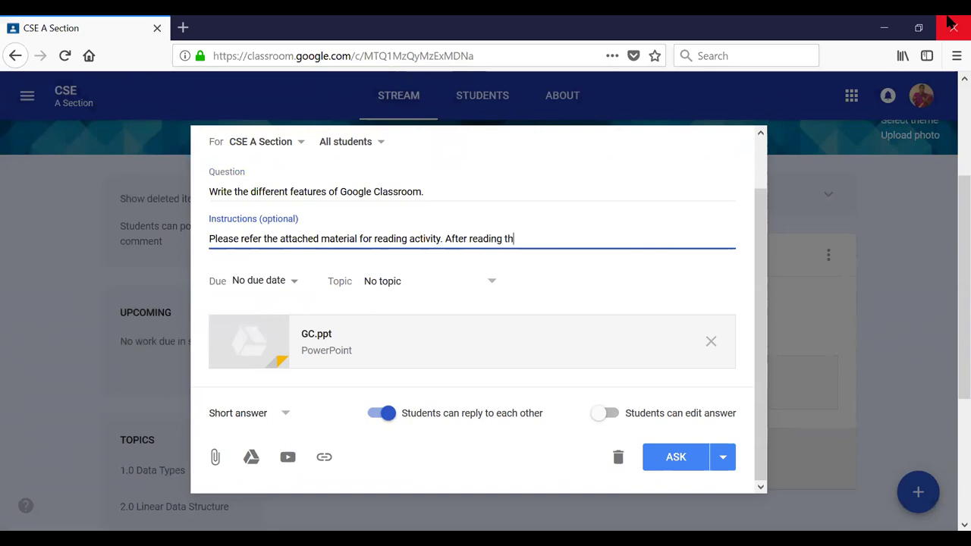
pyautogui.write('e attached file. Answer for this')
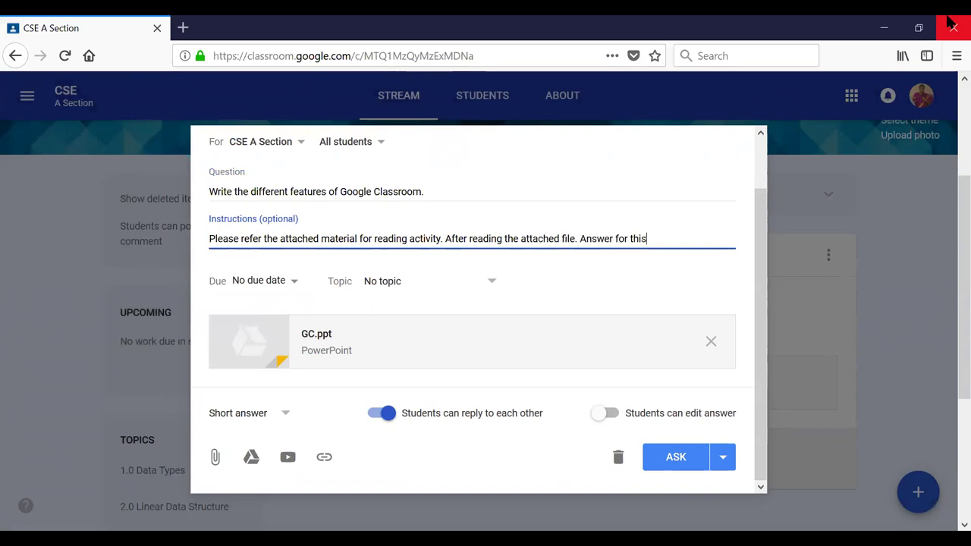
pyautogui.write(' question.')
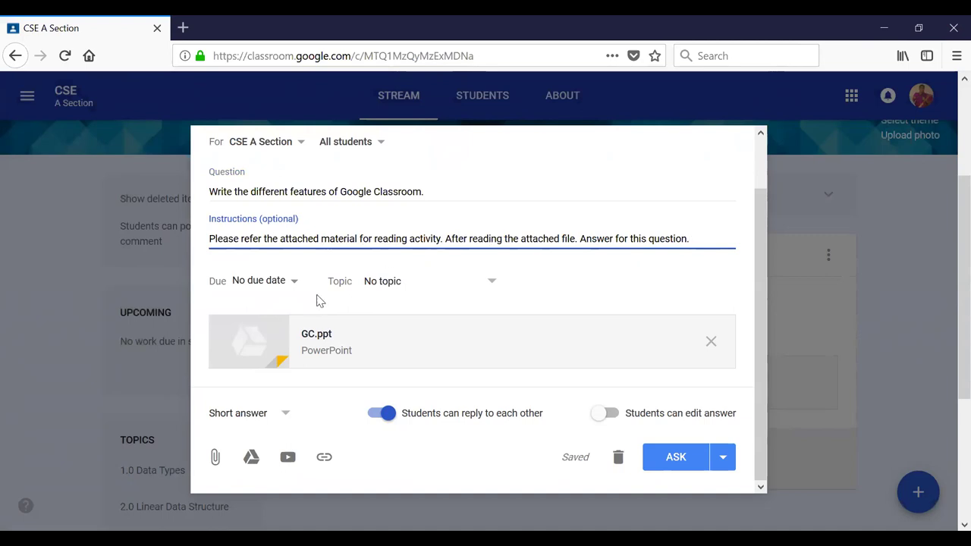
pyautogui.click(295, 282)
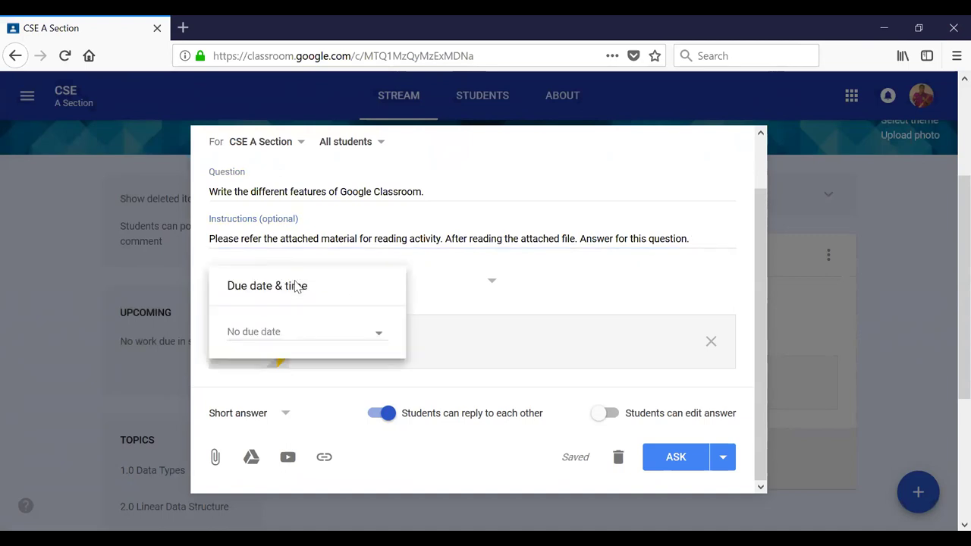
# - Leave the question without a due date and set its topic to 2.1 Linked List
pyautogui.click(599, 298)
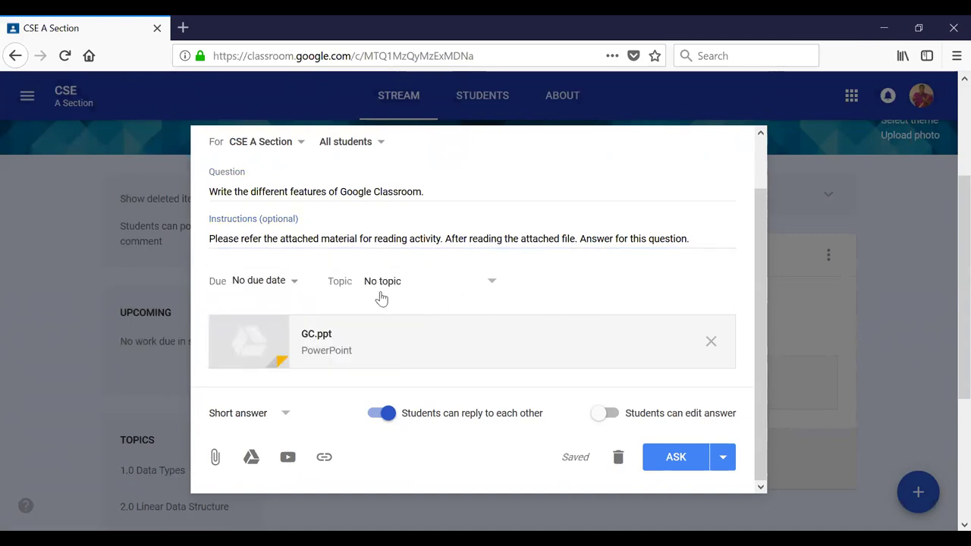
pyautogui.click(492, 284)
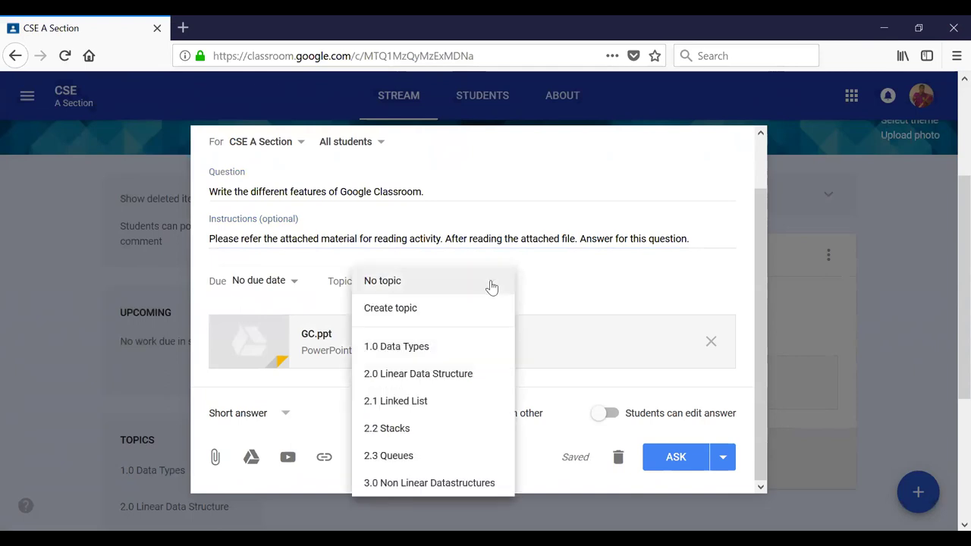
pyautogui.scroll(-3, 414, 381)
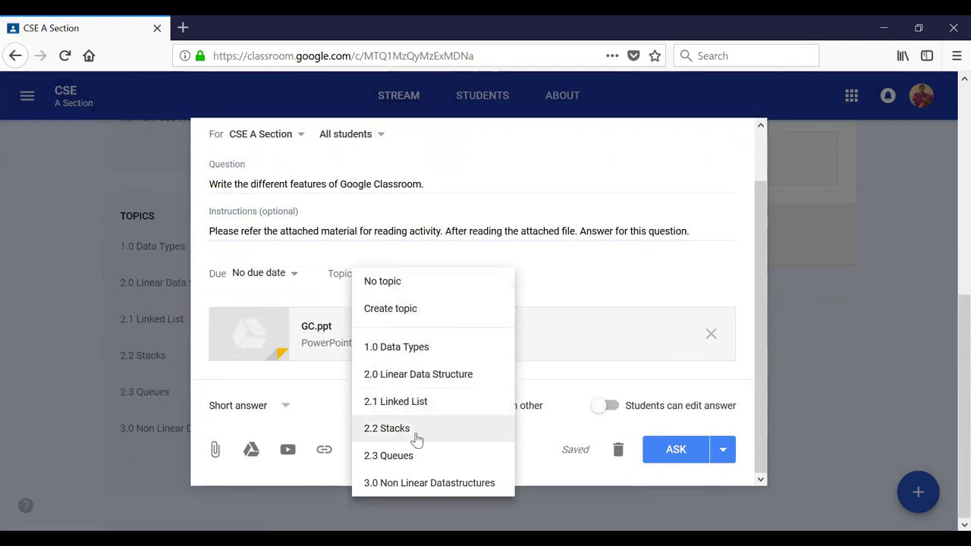
pyautogui.click(396, 402)
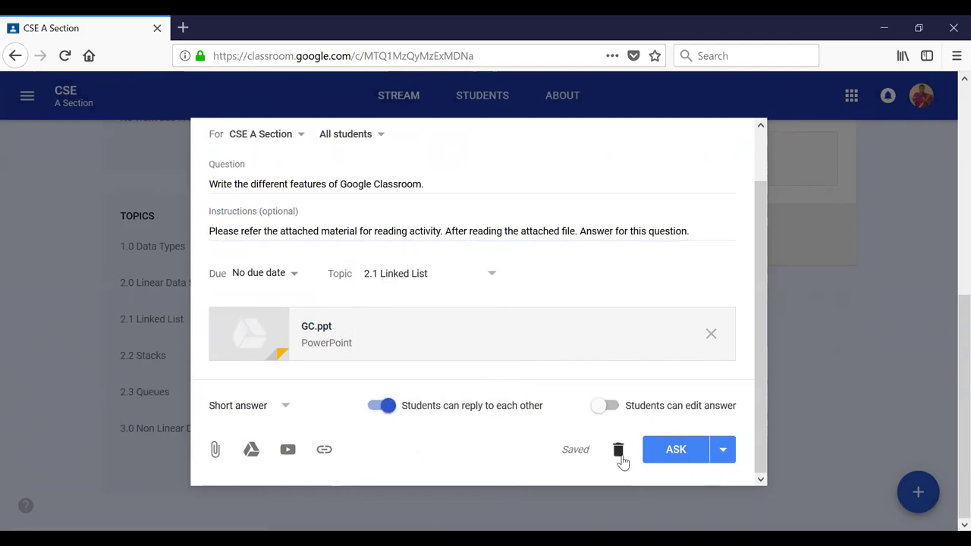
# - Publish the question to the class right away using the Ask option from the ASK dropdown
pyautogui.click(721, 450)
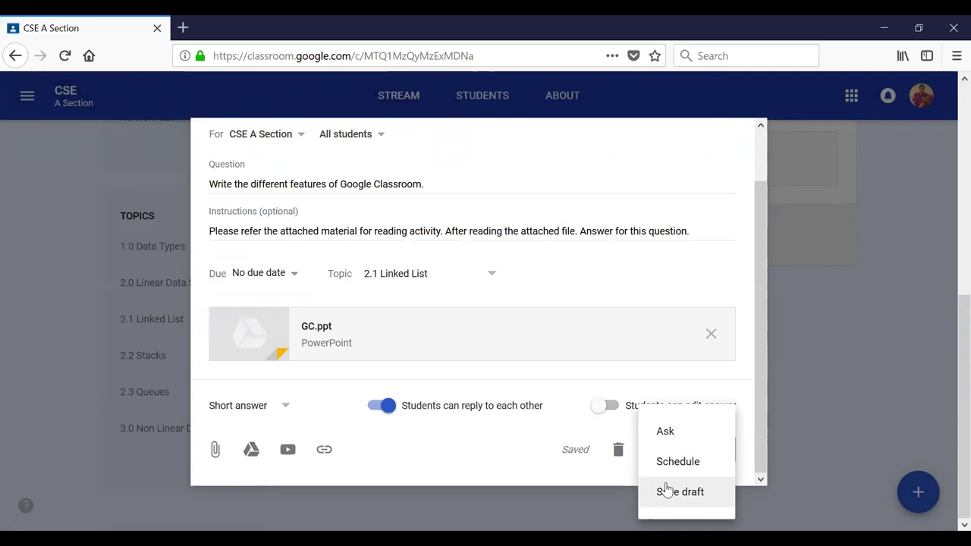
pyautogui.click(674, 433)
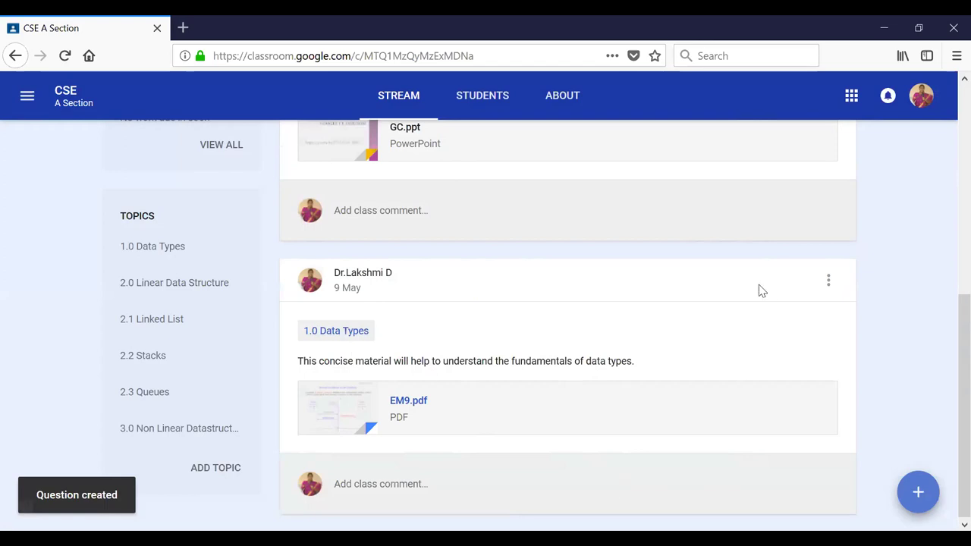
# - Start a new class question reading 'What are the features available in Google Classroom?'
pyautogui.moveTo(916, 490)
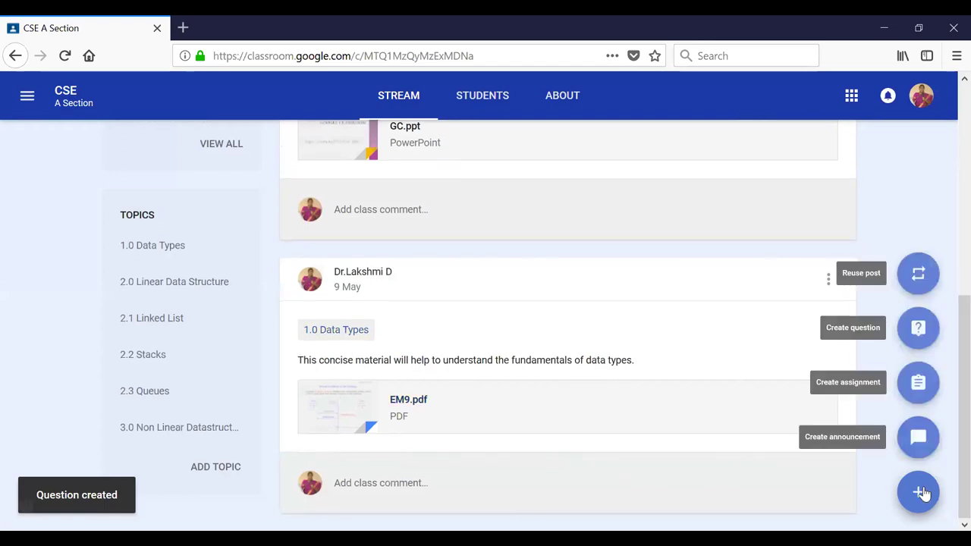
pyautogui.click(908, 342)
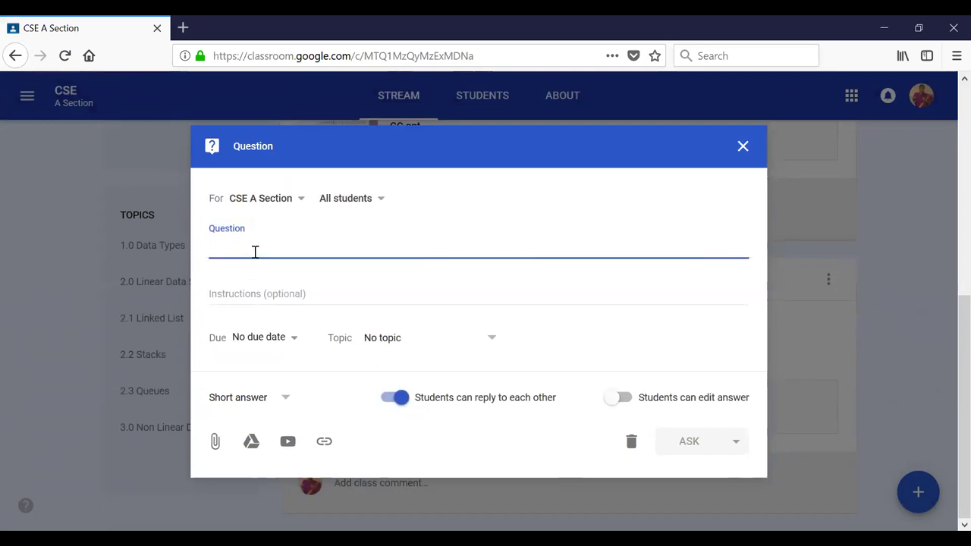
pyautogui.write('What are the features avai')
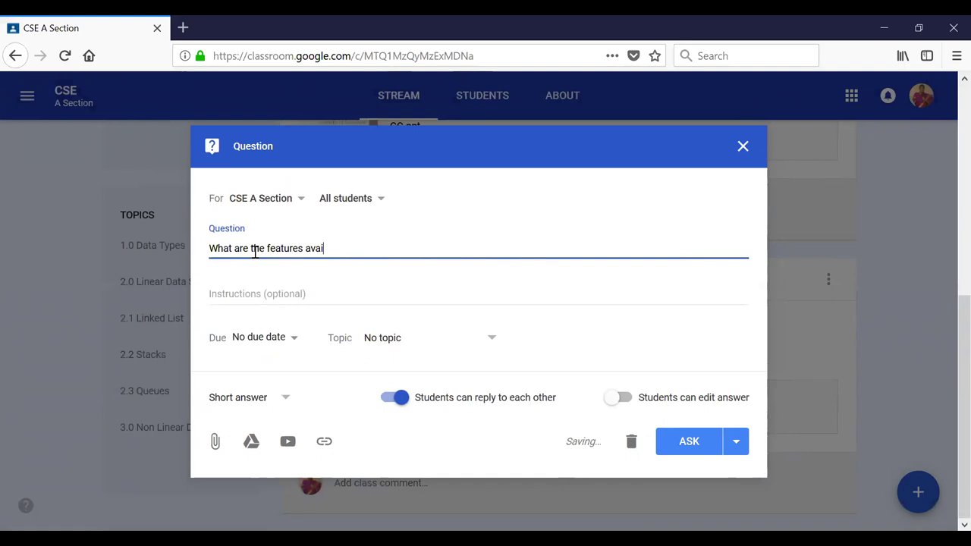
pyautogui.write('lable ')
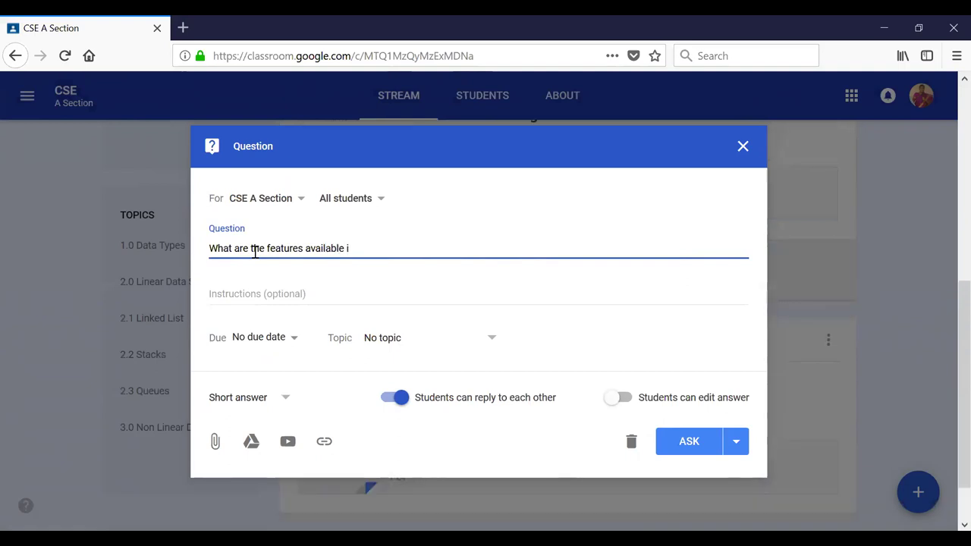
pyautogui.write('in Google Classroo')
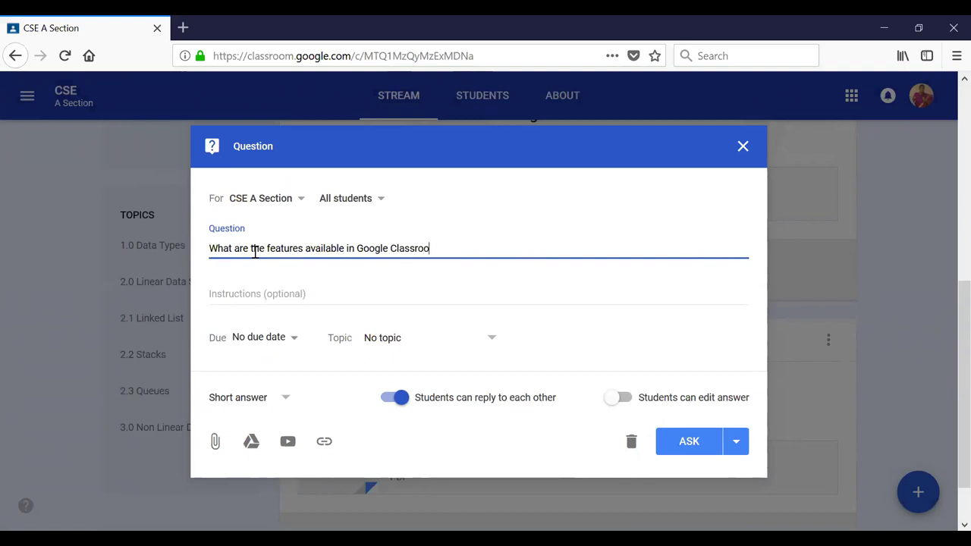
pyautogui.write('m.')
pyautogui.press('BackSpace')
pyautogui.write('?')
pyautogui.click(282, 401)
# - Make the question multiple choice with options 'Content Managemnet System' and 'Learning Management System'
pyautogui.click(261, 425)
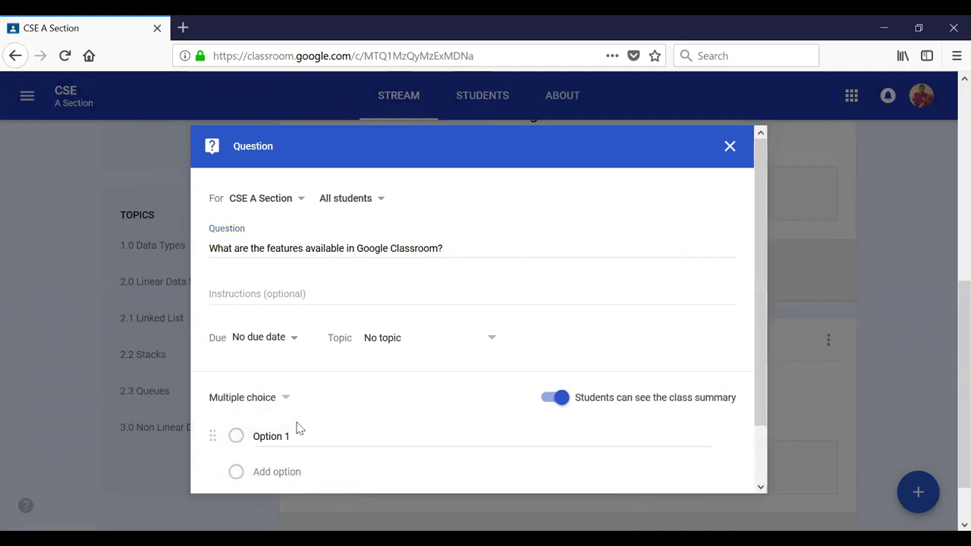
pyautogui.scroll(-1, 299, 402)
pyautogui.click(295, 373)
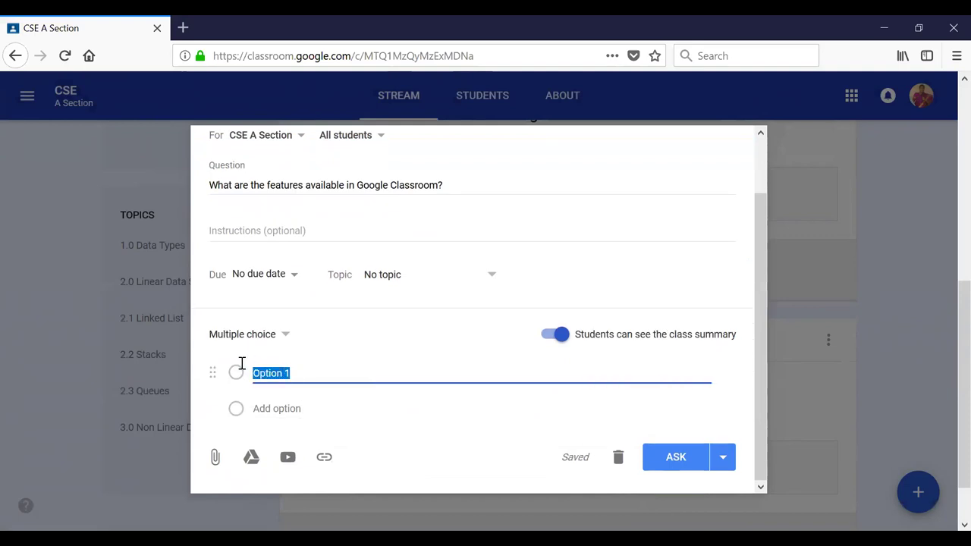
pyautogui.write('Content Manage')
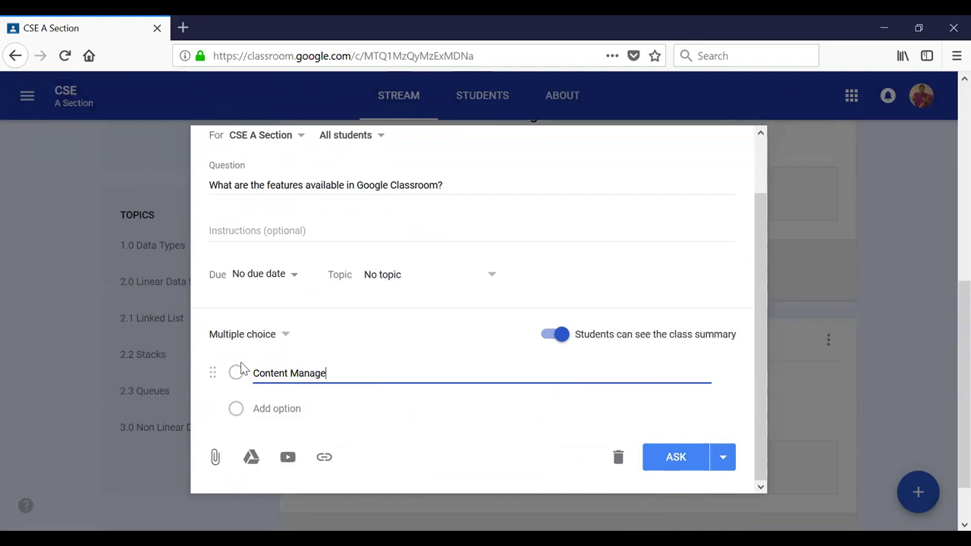
pyautogui.write('mnet System')
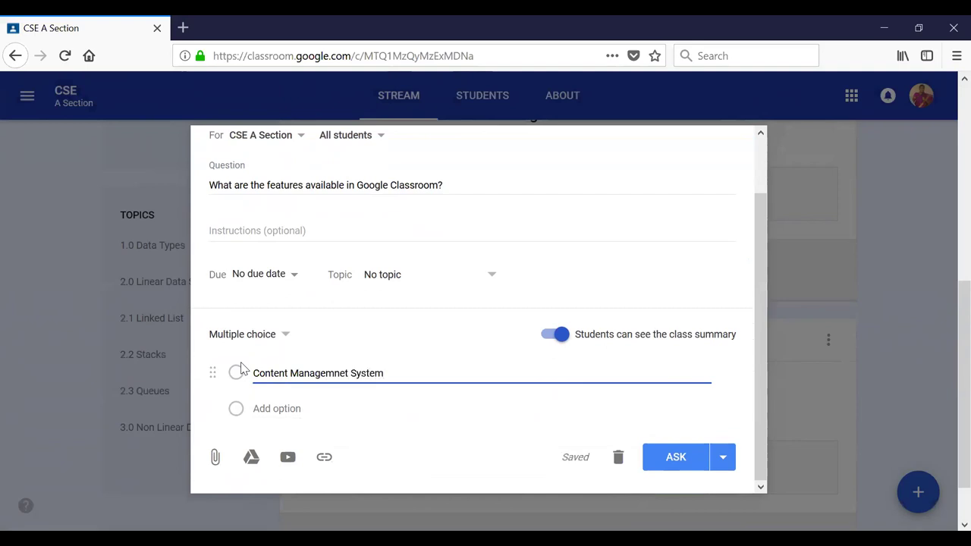
pyautogui.click(280, 414)
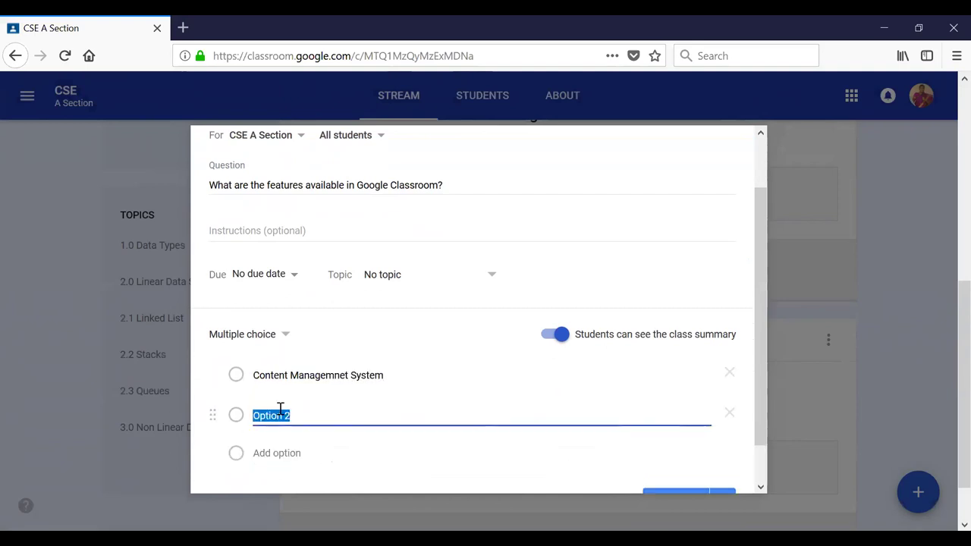
pyautogui.write('Le')
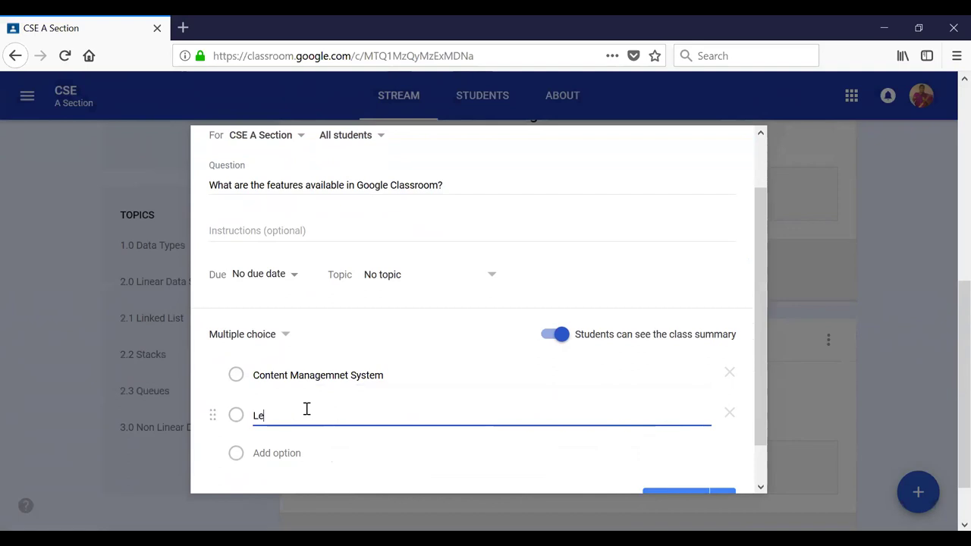
pyautogui.write('arning Management System')
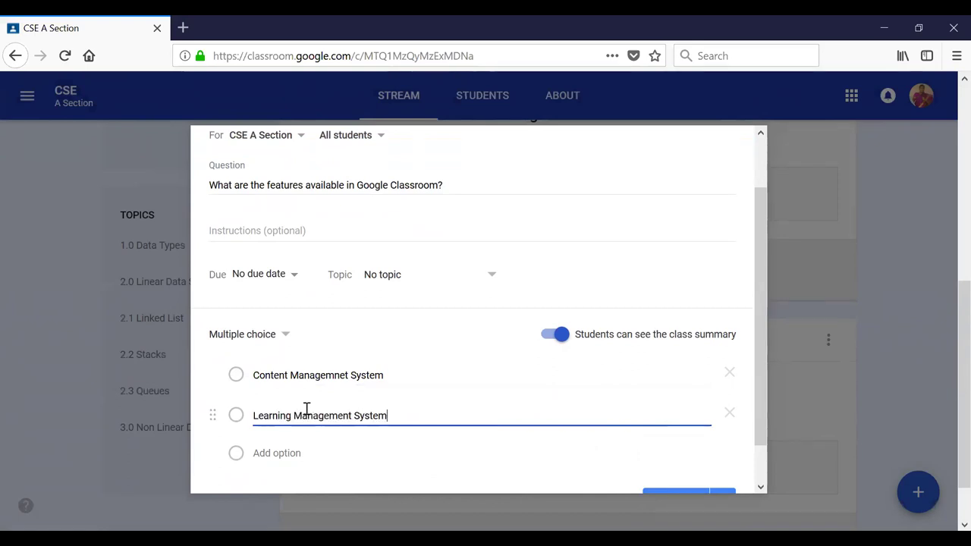
# - Add the third and fourth answer options 'Assessment' and 'Gamification'
pyautogui.click(277, 453)
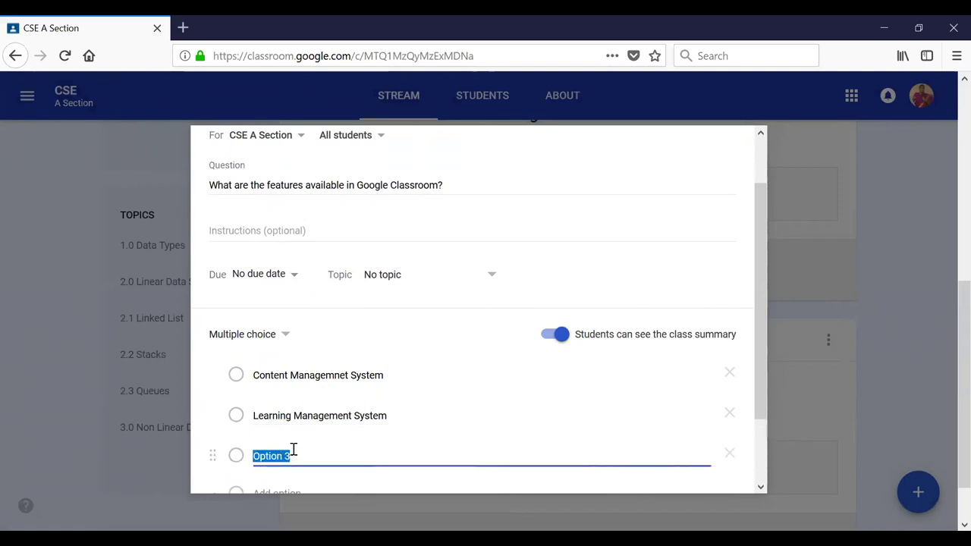
pyautogui.write('Assessment')
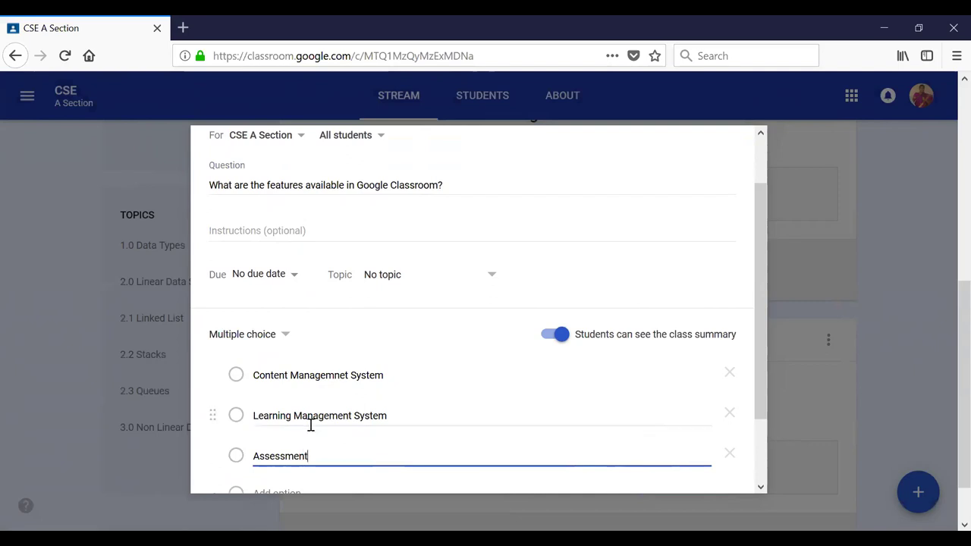
pyautogui.scroll(-2, 313, 417)
pyautogui.click(286, 410)
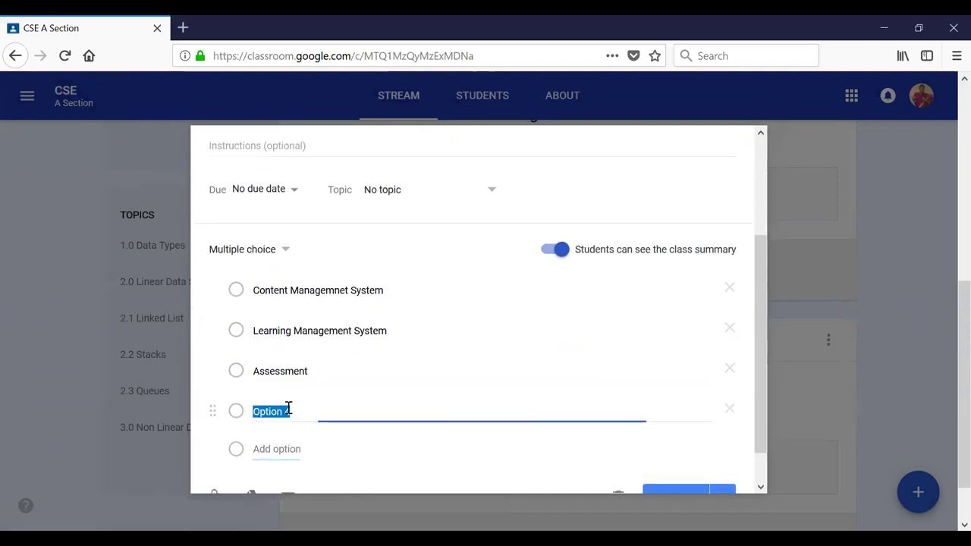
pyautogui.write('Gamificati')
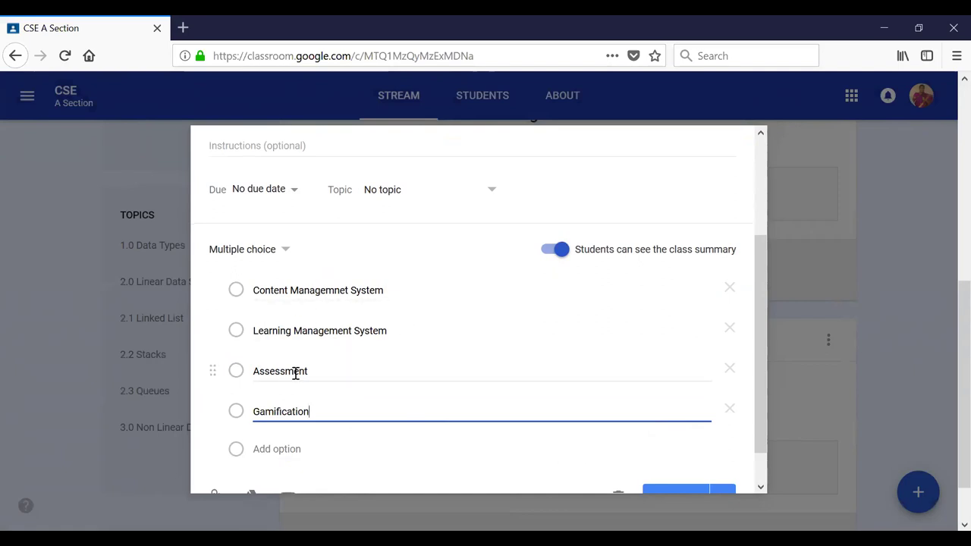
pyautogui.scroll(-1, 417, 318)
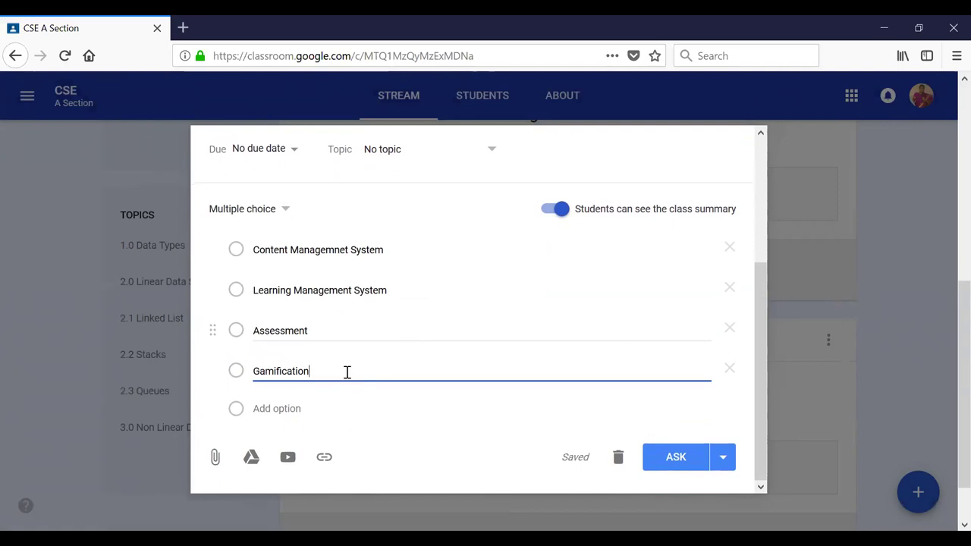
pyautogui.click(378, 376)
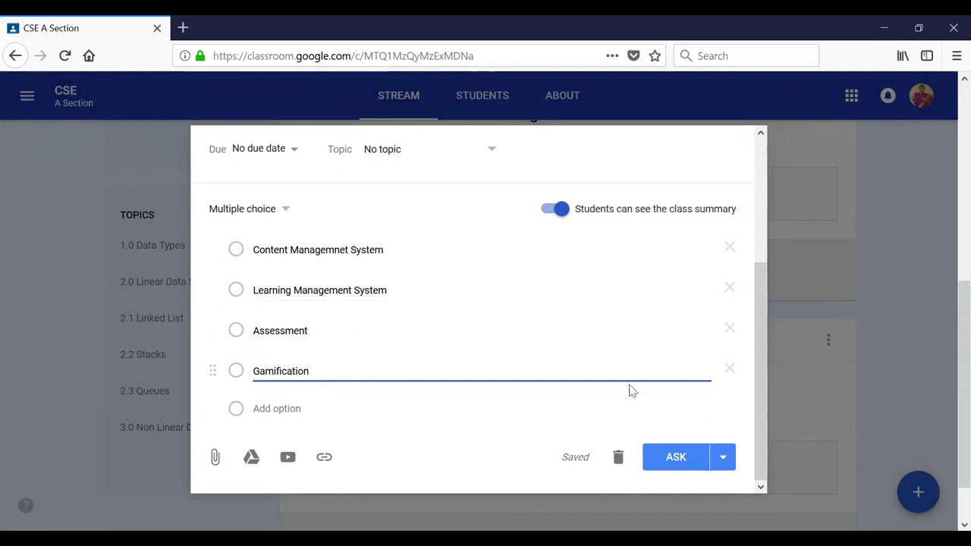
# - Post the multiple-choice question with ASK and scroll the stream to confirm it appears
pyautogui.click(662, 456)
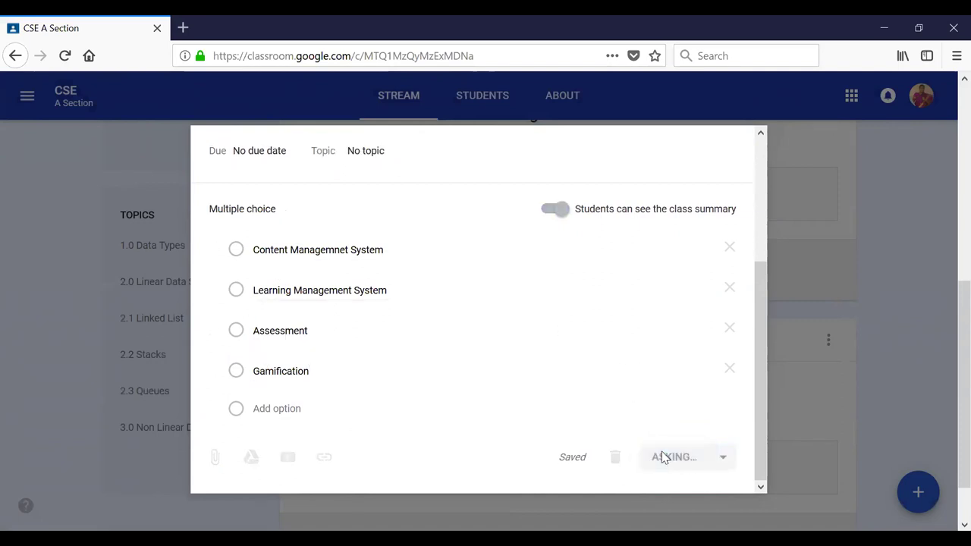
pyautogui.scroll(-3, 635, 429)
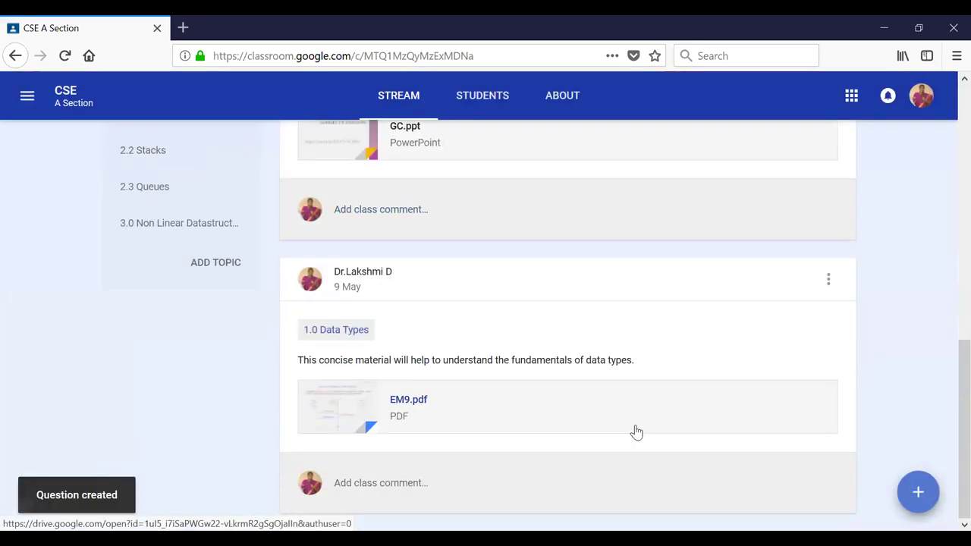
pyautogui.scroll(5, 507, 364)
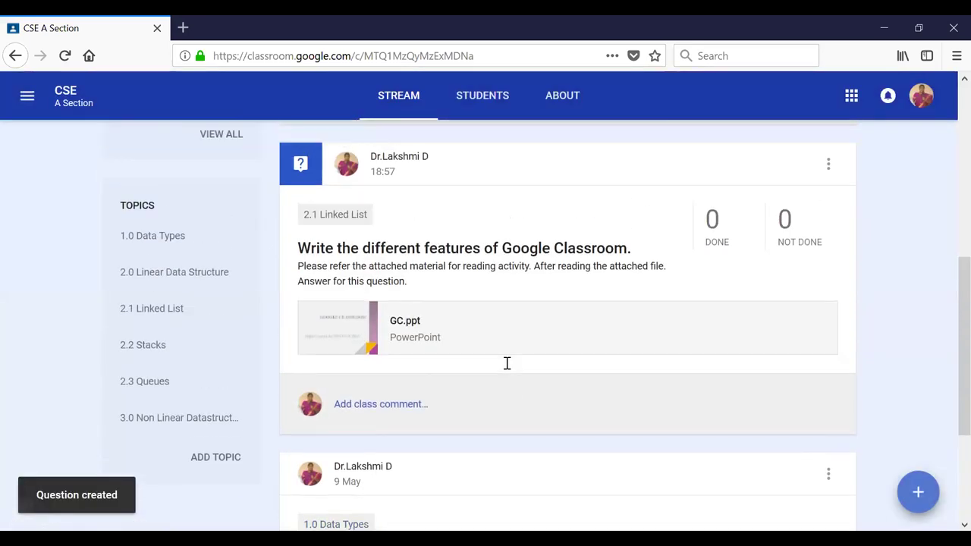
pyautogui.scroll(-1, 507, 369)
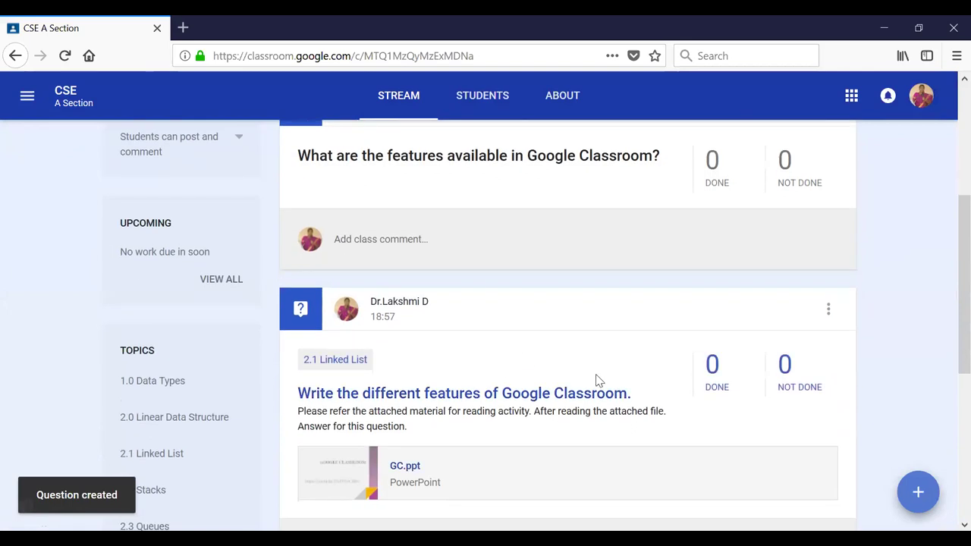
pyautogui.scroll(1, 521, 318)
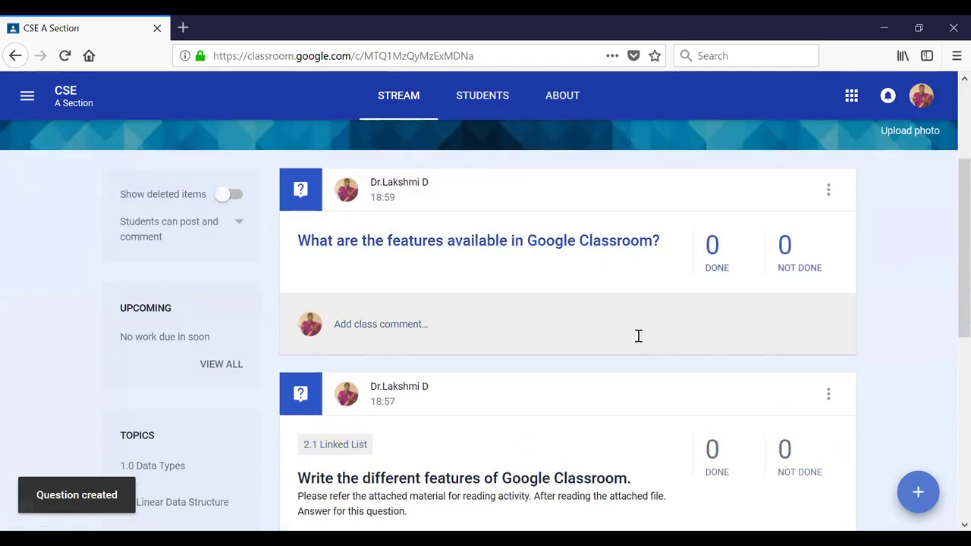
pyautogui.scroll(-1, 545, 449)
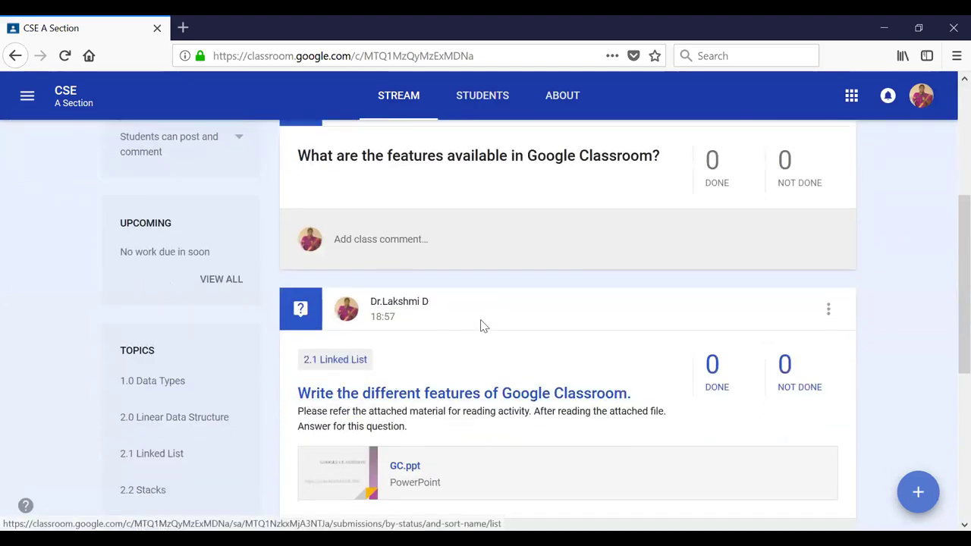
pyautogui.scroll(3, 470, 336)
pyautogui.scroll(-2, 459, 365)
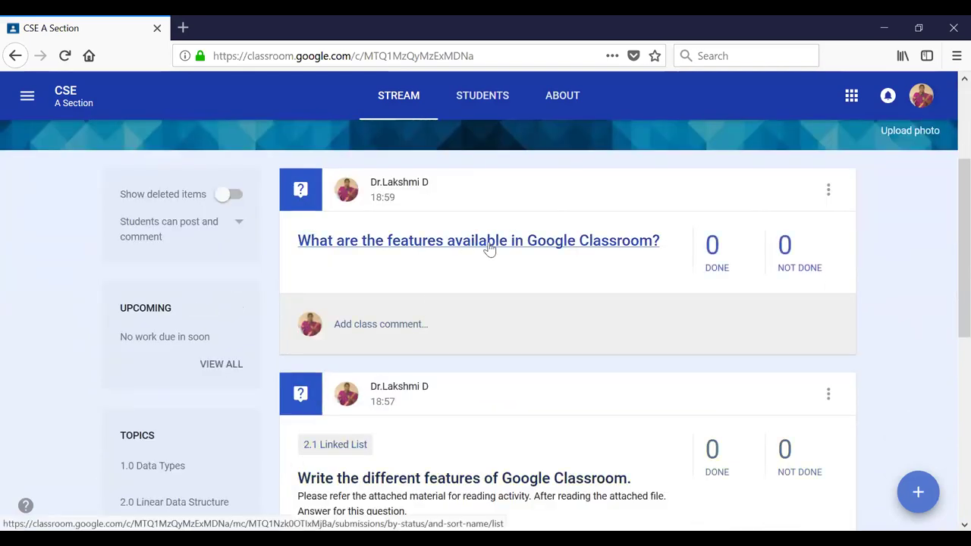
# - Open the posted question's page and view its four answer choices, with no student answers yet
pyautogui.click(489, 242)
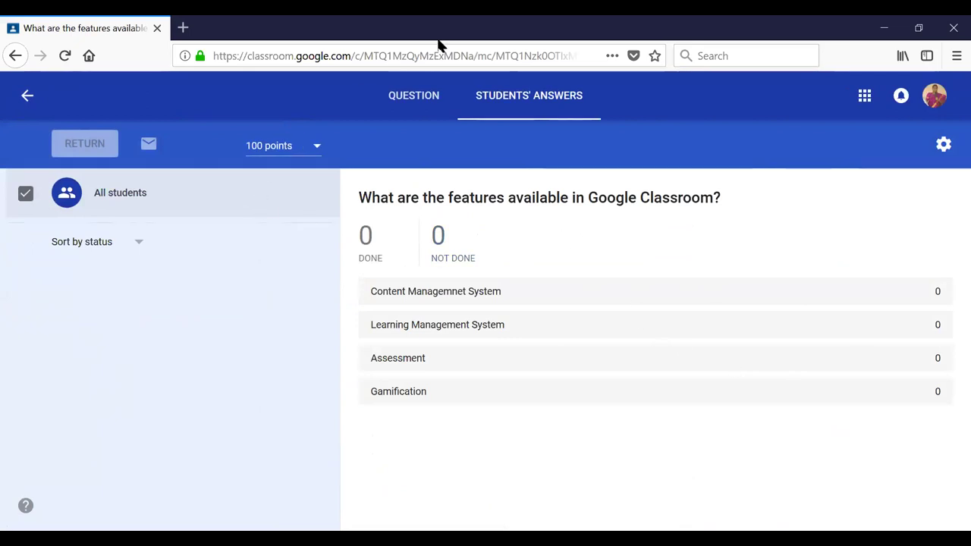
pyautogui.hotkey('alt', 'Left')
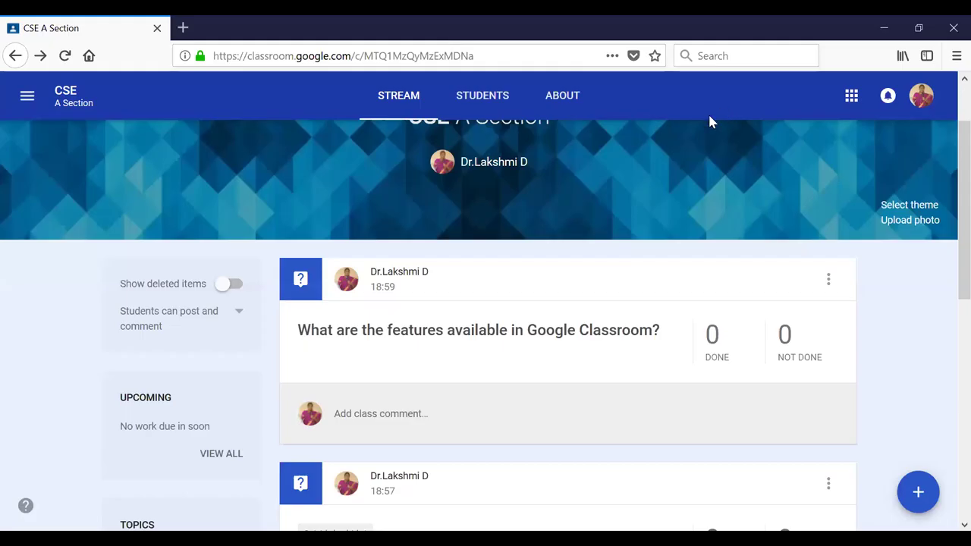
pyautogui.hotkey('alt', 'Right')
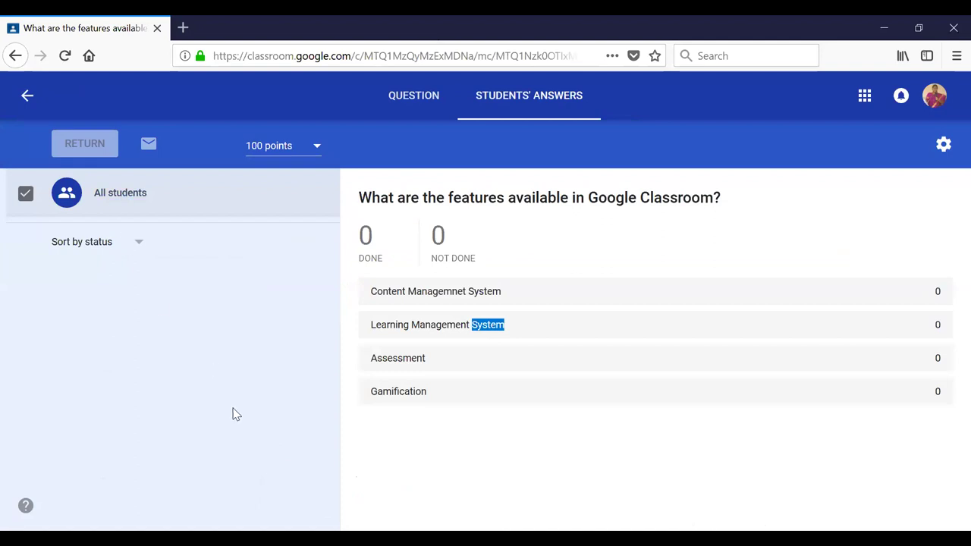
pyautogui.click(413, 101)
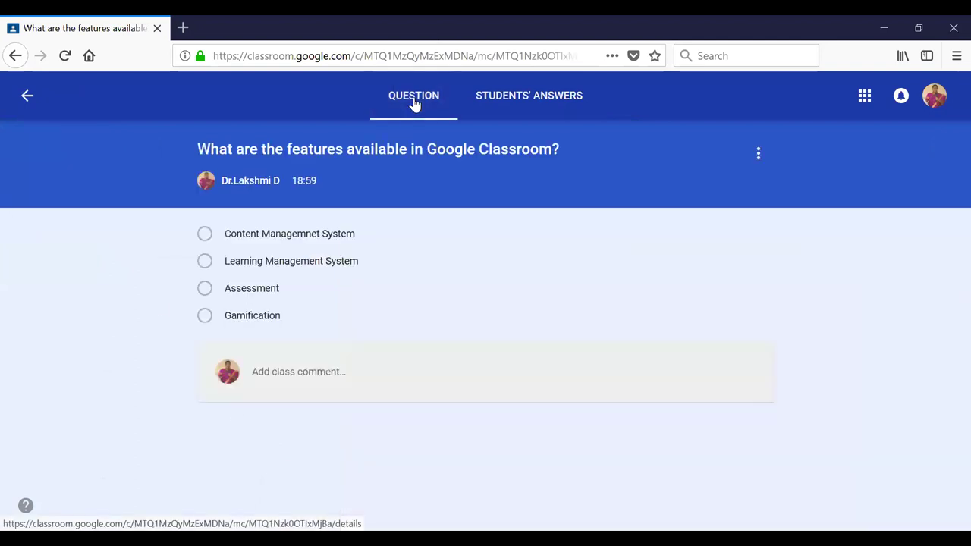
pyautogui.click(758, 155)
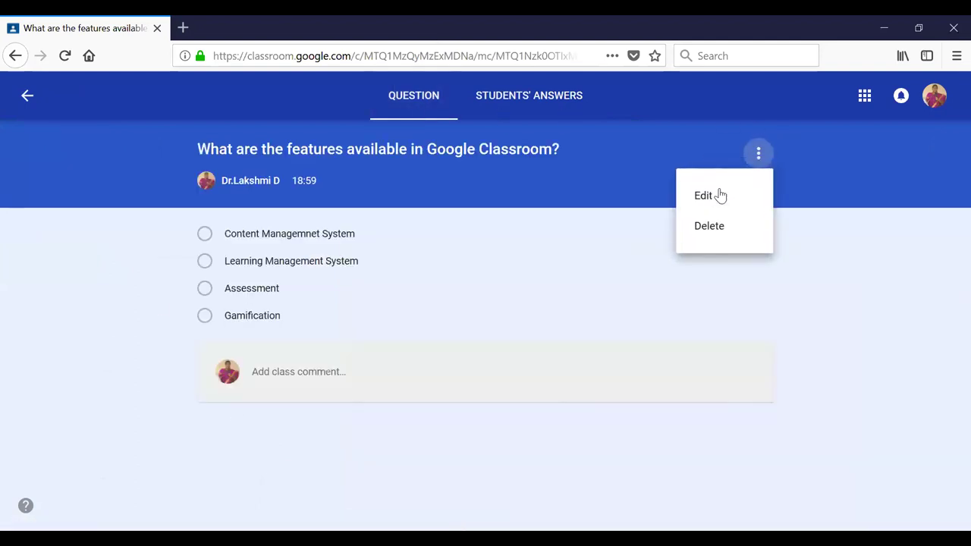
# - Edit the posted question to use topic 2.0 Linear Data Structure and save it
pyautogui.click(705, 195)
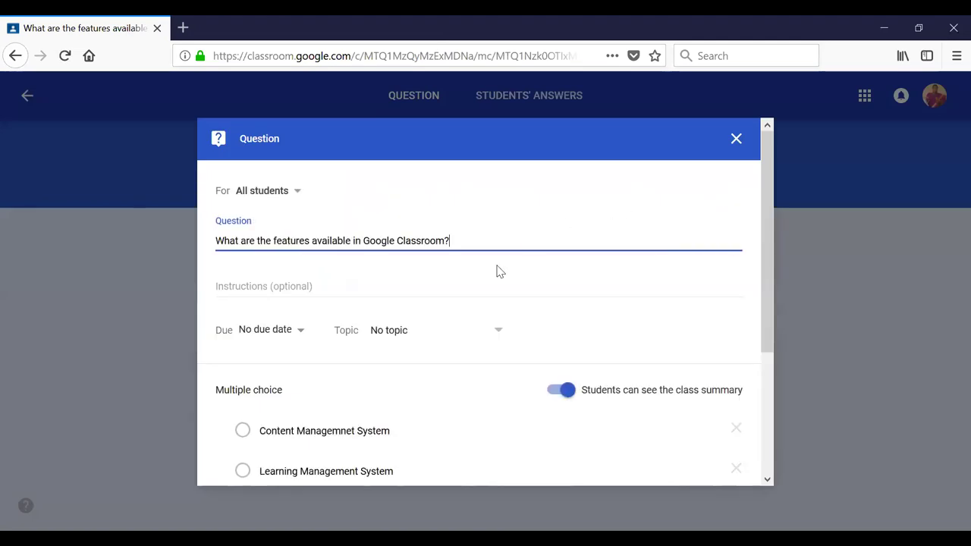
pyautogui.click(495, 334)
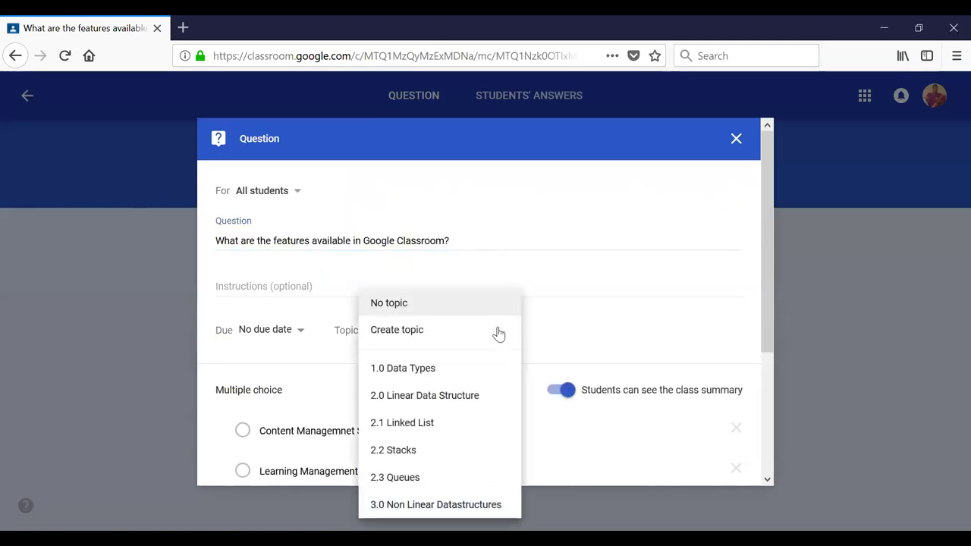
pyautogui.click(451, 397)
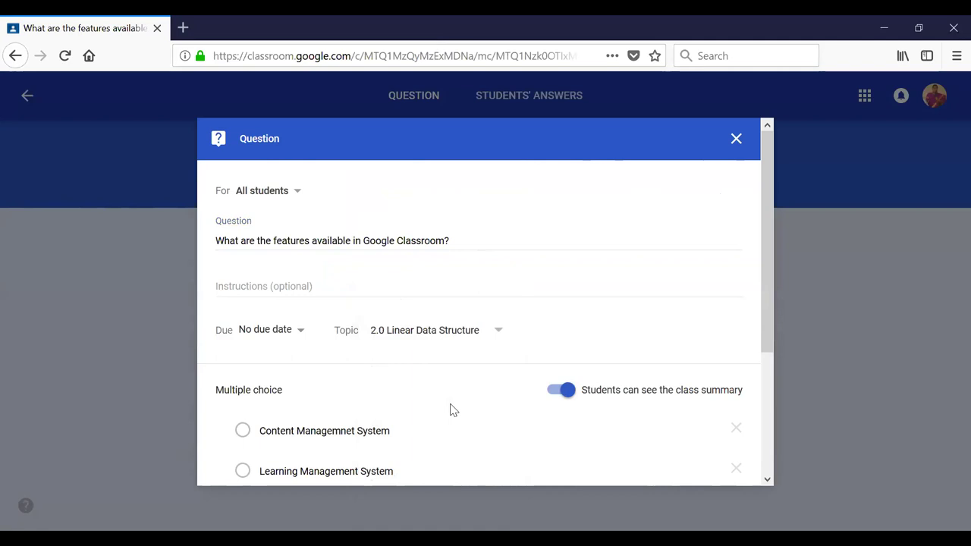
pyautogui.scroll(-5, 451, 410)
pyautogui.click(718, 462)
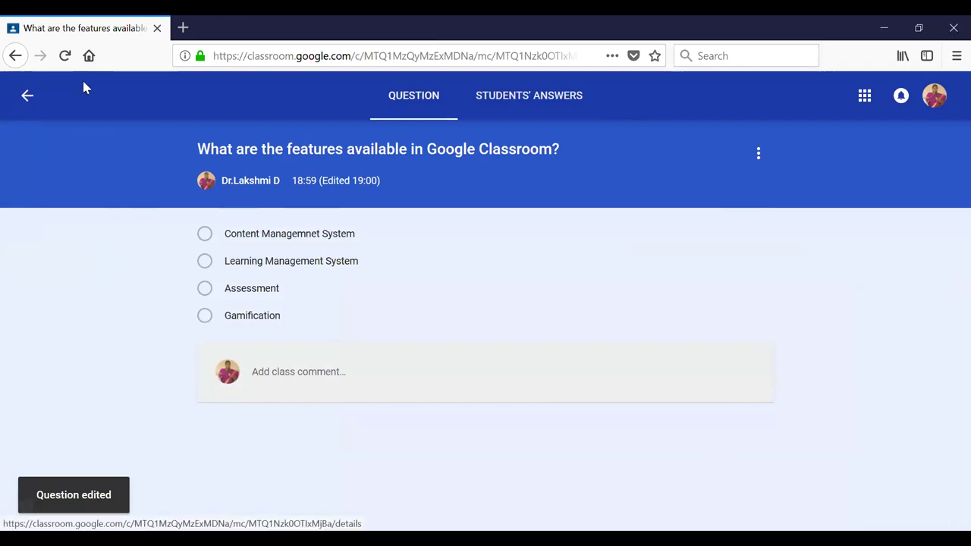
pyautogui.click(27, 97)
pyautogui.scroll(-4, 544, 321)
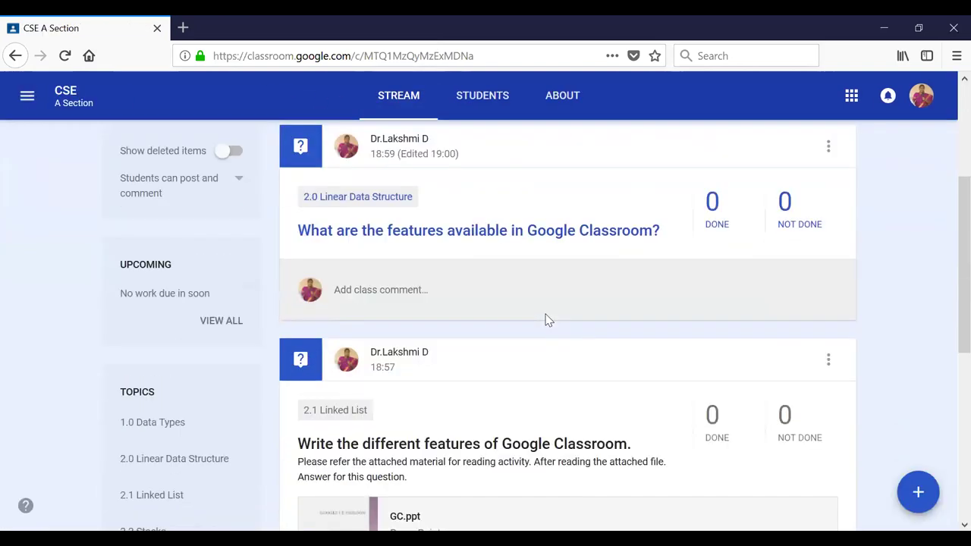
pyautogui.scroll(4, 538, 233)
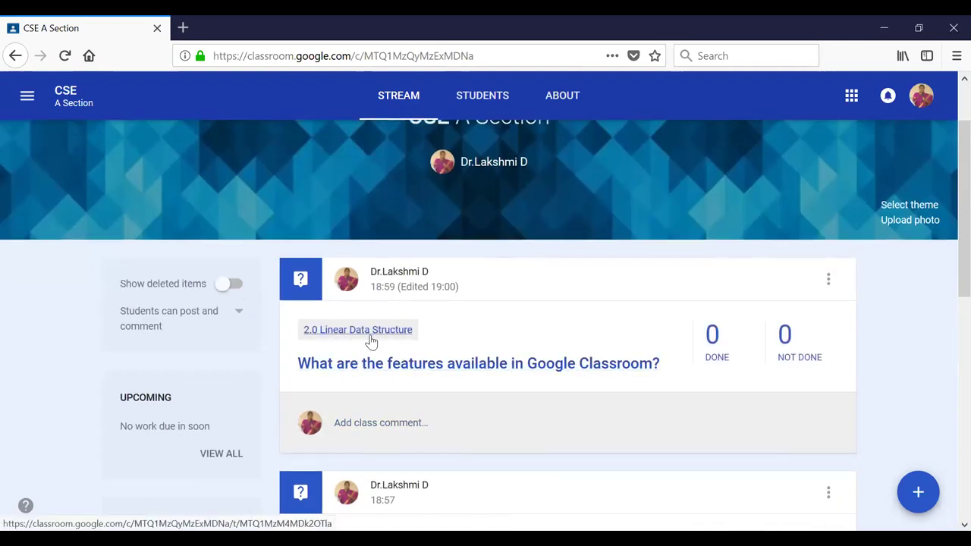
pyautogui.scroll(-6, 493, 345)
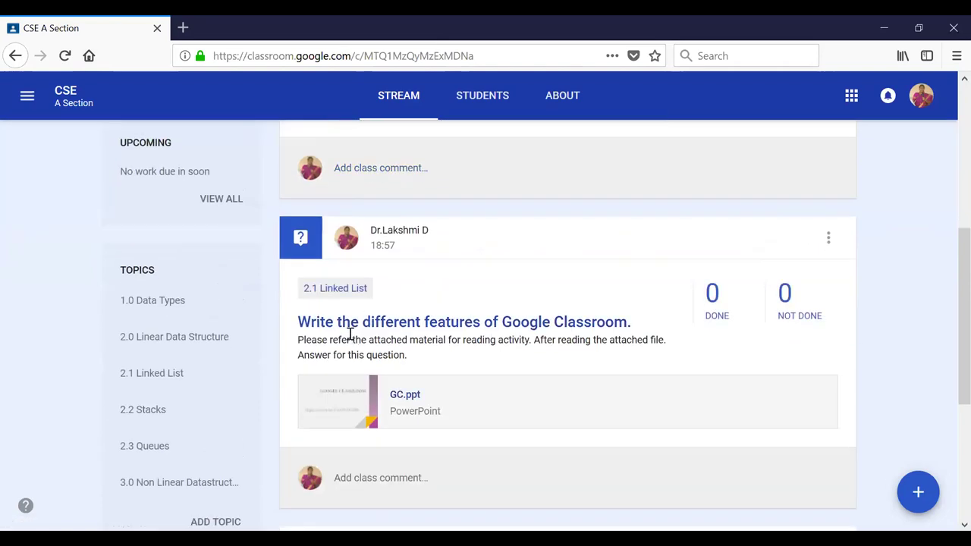
pyautogui.scroll(-4, 483, 352)
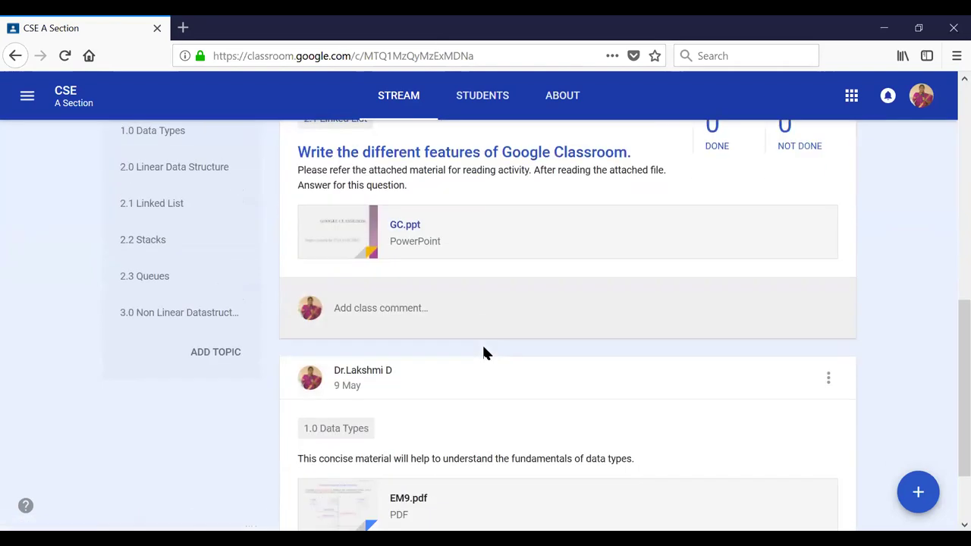
pyautogui.scroll(-2, 372, 380)
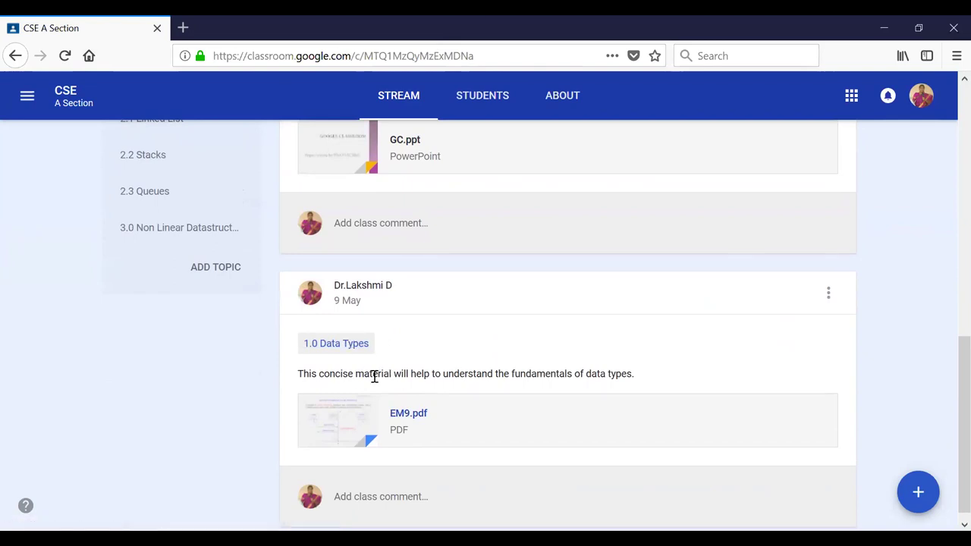
pyautogui.scroll(6, 573, 322)
pyautogui.scroll(-2, 570, 325)
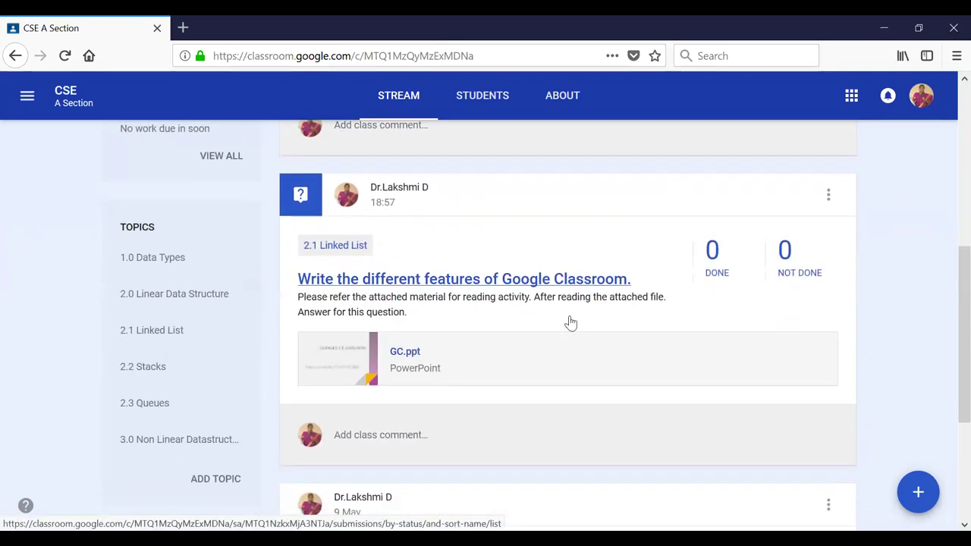
pyautogui.scroll(1, 570, 323)
pyautogui.scroll(4, 570, 323)
pyautogui.moveTo(918, 491)
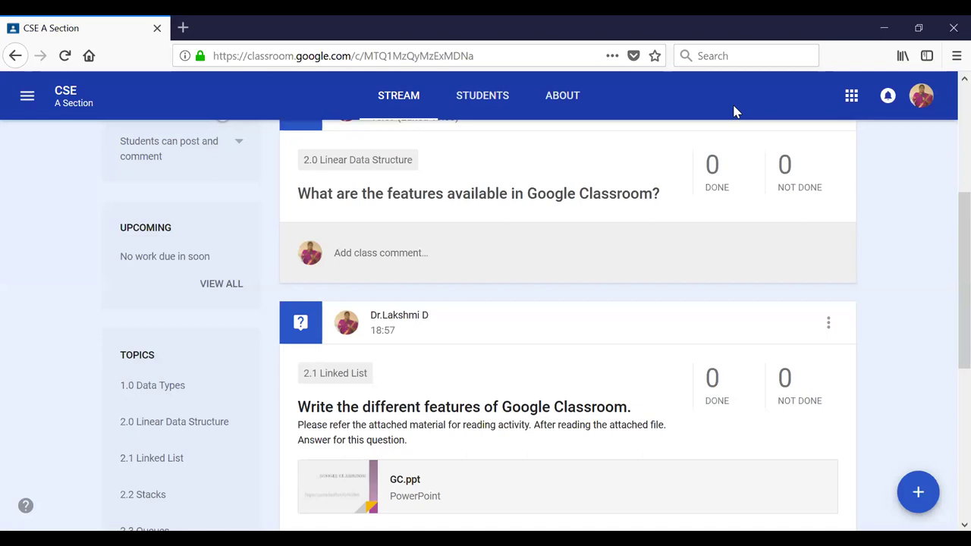
# - Open Google Drive in a new tab and create a blank Google Form through New > More
pyautogui.click(851, 97)
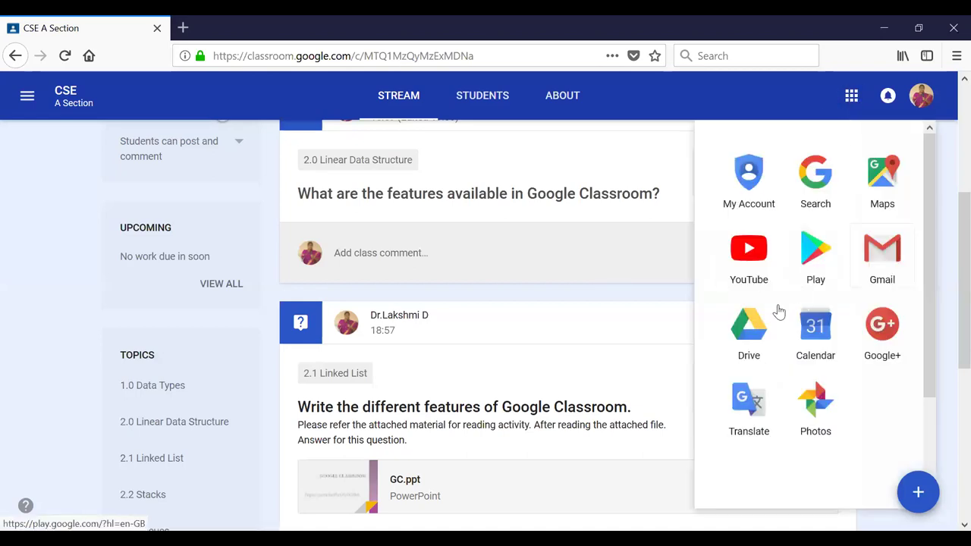
pyautogui.click(755, 328)
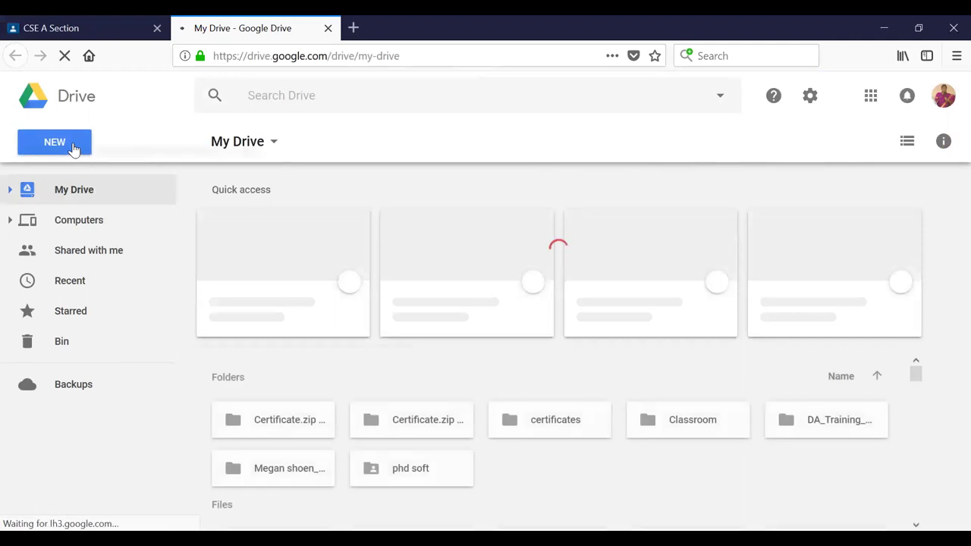
pyautogui.click(73, 148)
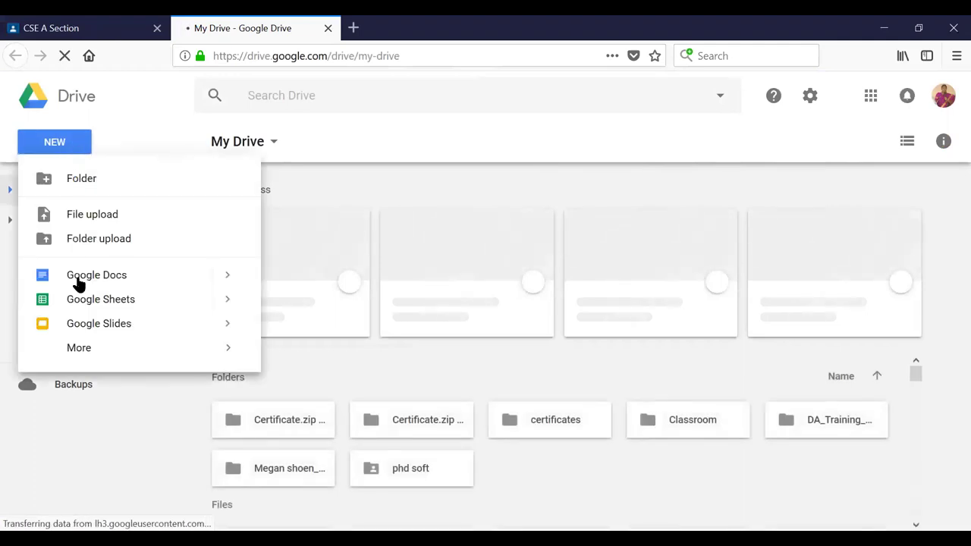
pyautogui.moveTo(80, 356)
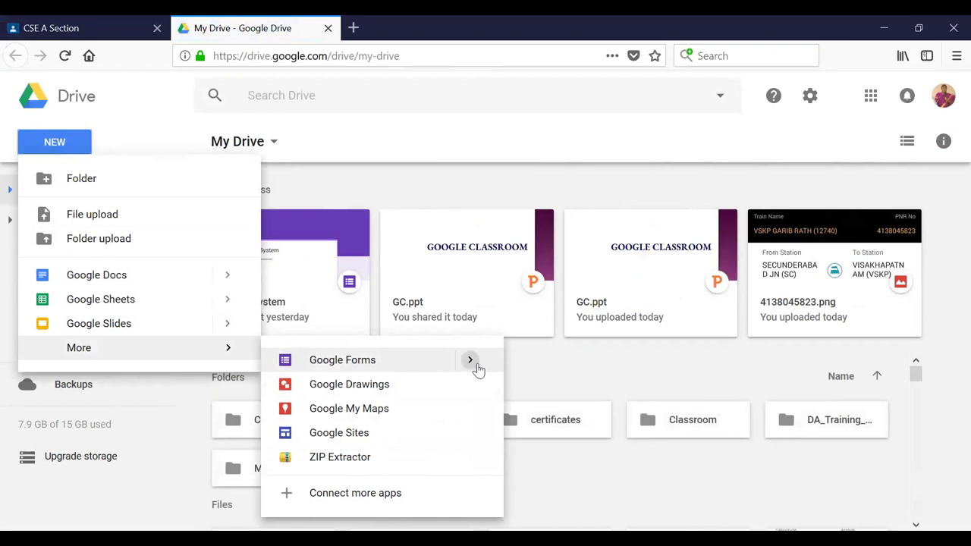
pyautogui.moveTo(471, 365)
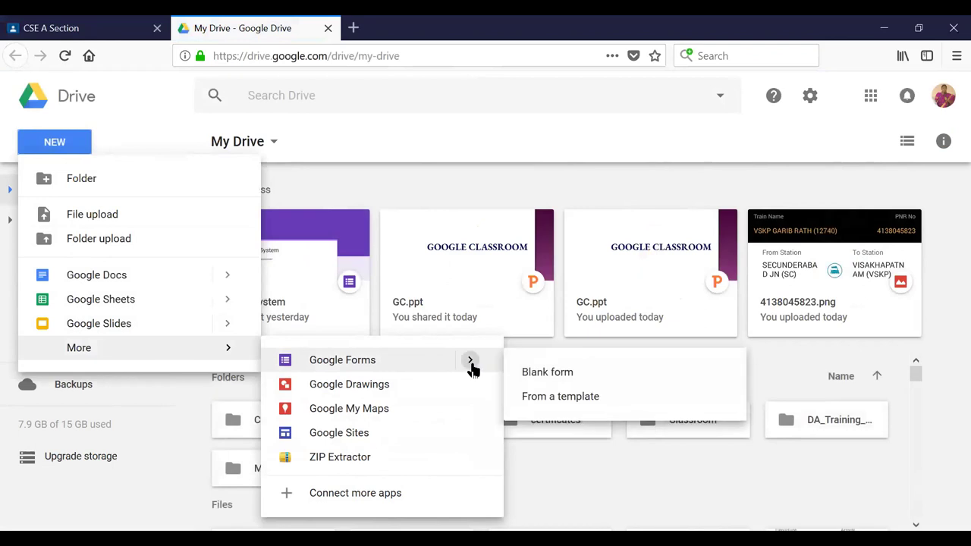
pyautogui.click(546, 373)
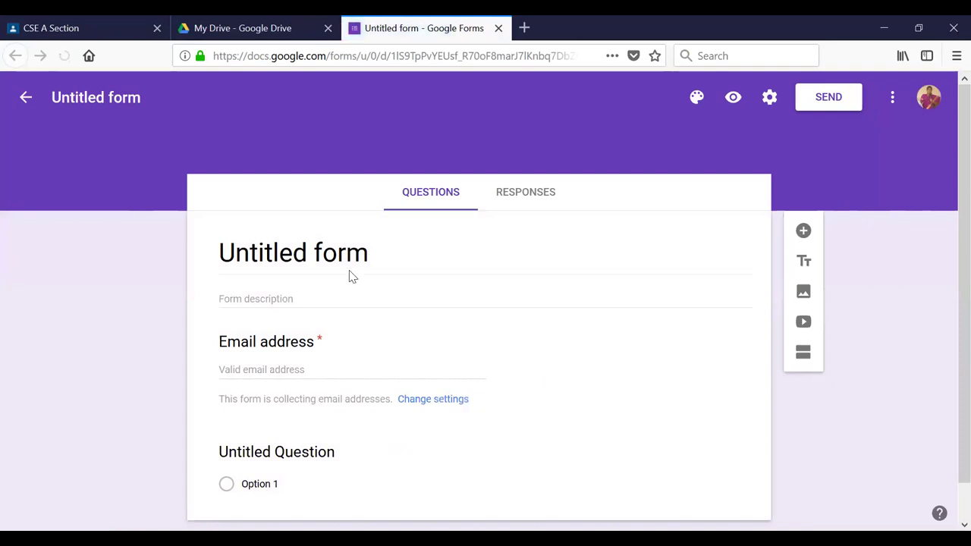
# - Retitle the form 'Formative Assessment - Google Classroom' and confirm the matching file name
pyautogui.click(338, 254)
pyautogui.moveTo(379, 255); pyautogui.dragTo(200, 235)
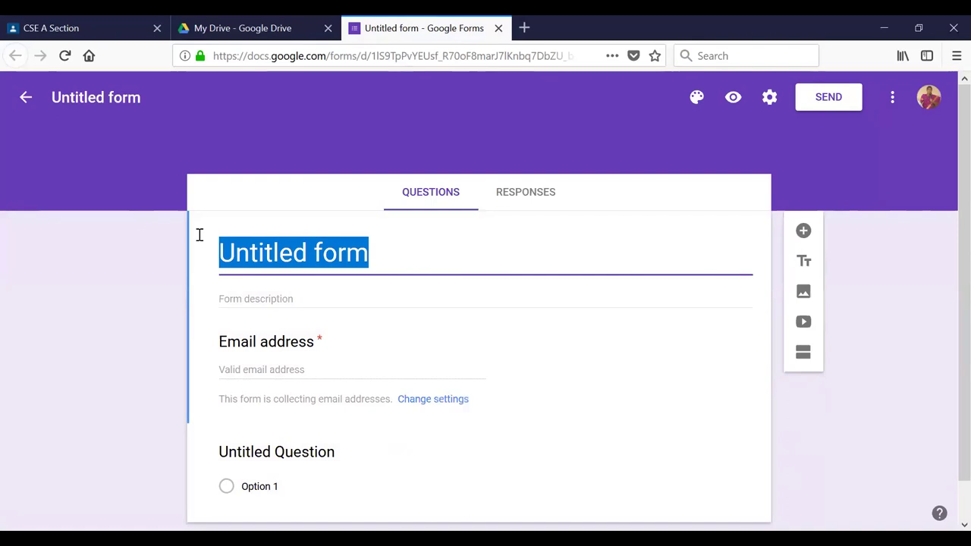
pyautogui.write('Formative Assessment - Go')
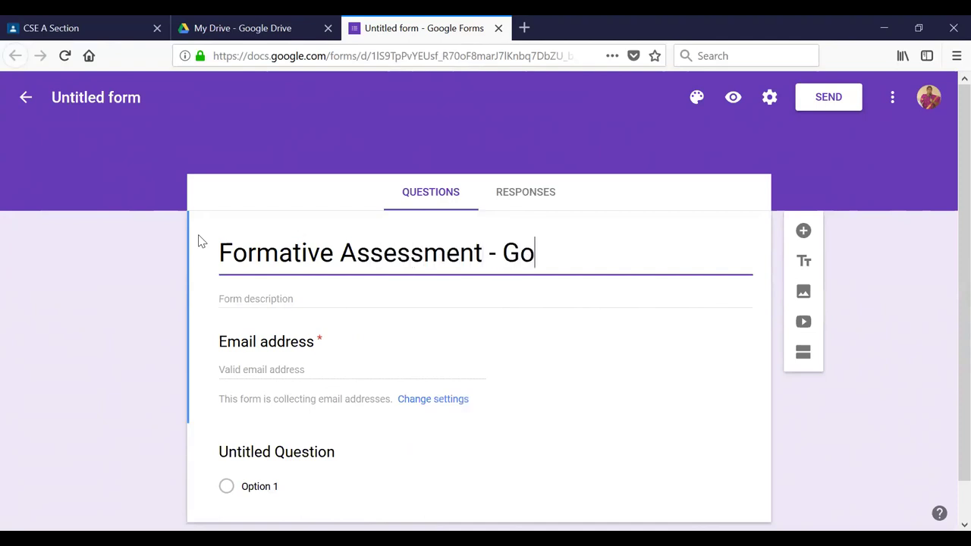
pyautogui.write('ogle Classroom')
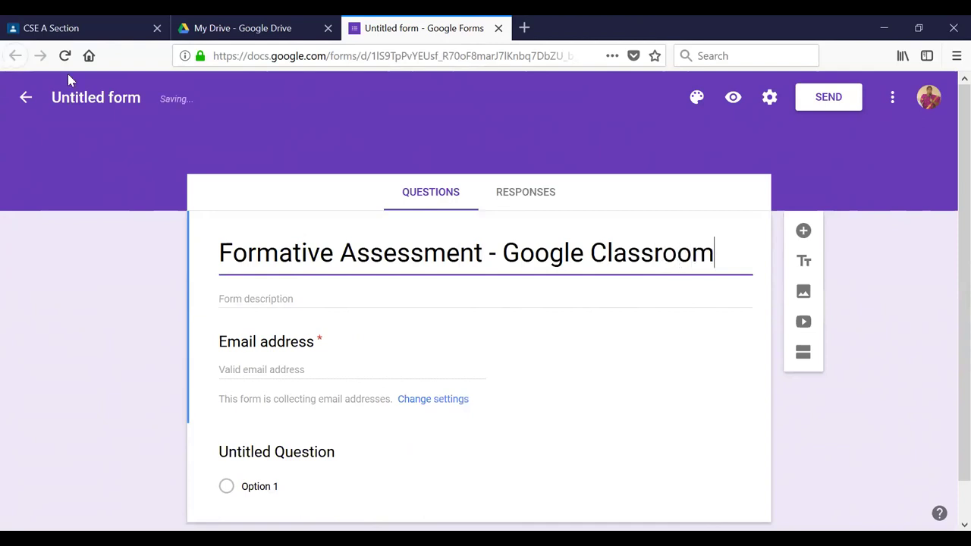
pyautogui.click(86, 98)
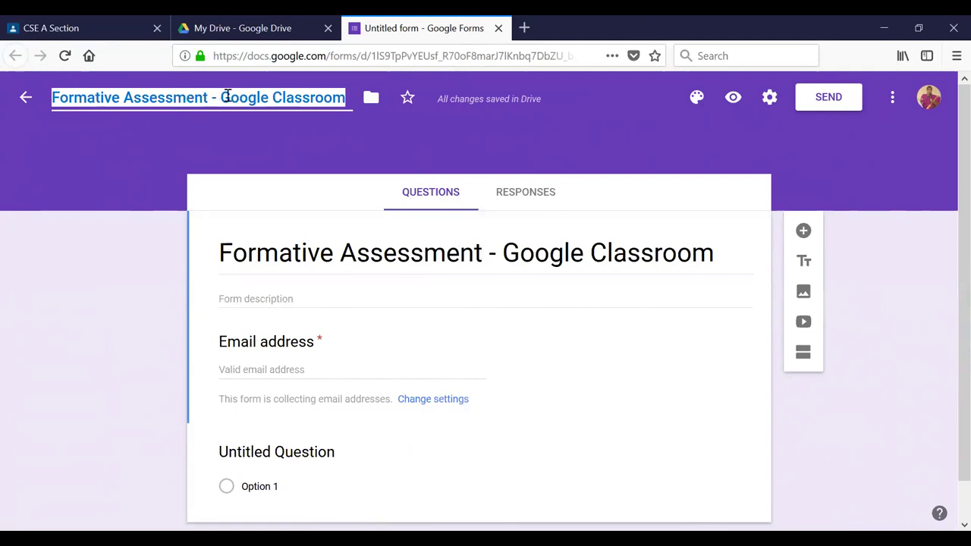
pyautogui.click(369, 246)
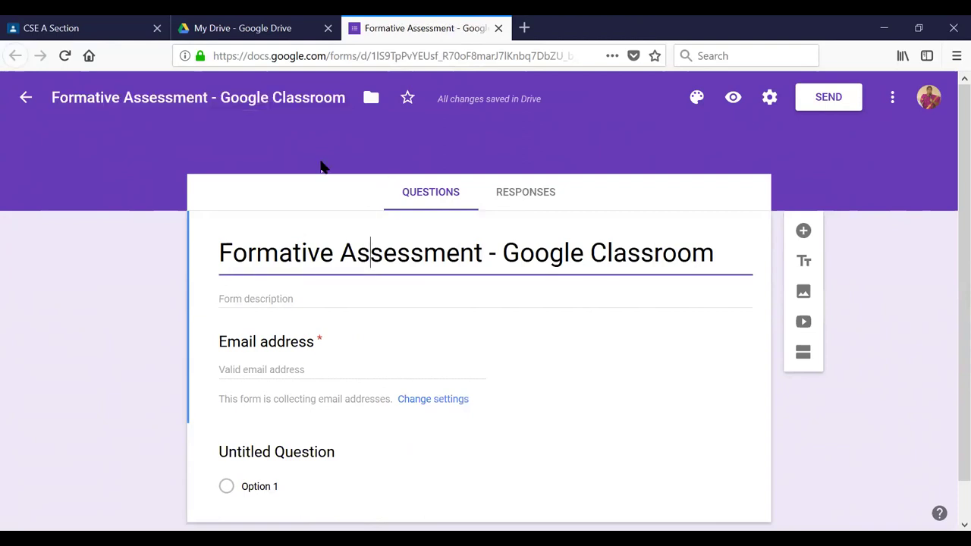
pyautogui.click(261, 101)
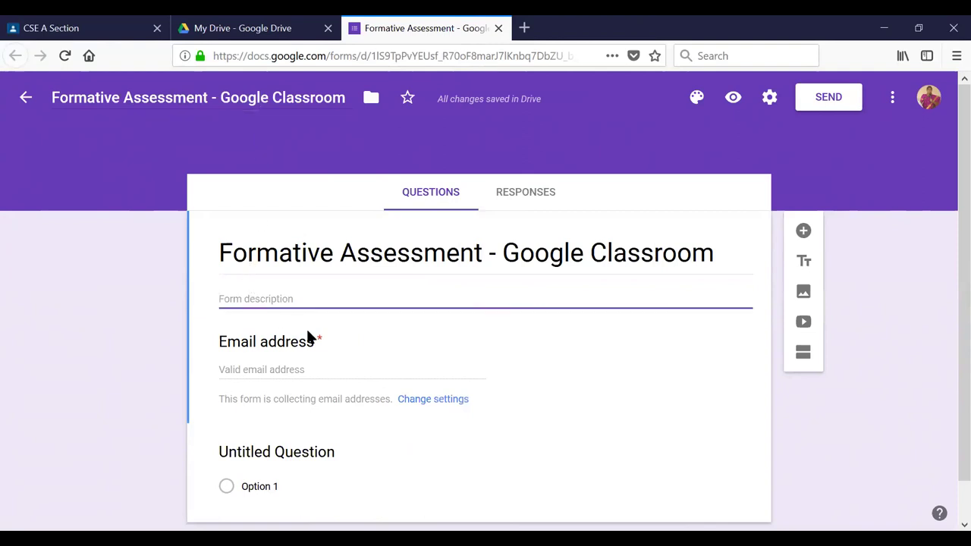
# - Enter the form description 'This form is used to assess the understanding of Google Classroom'
pyautogui.scroll(-1, 304, 334)
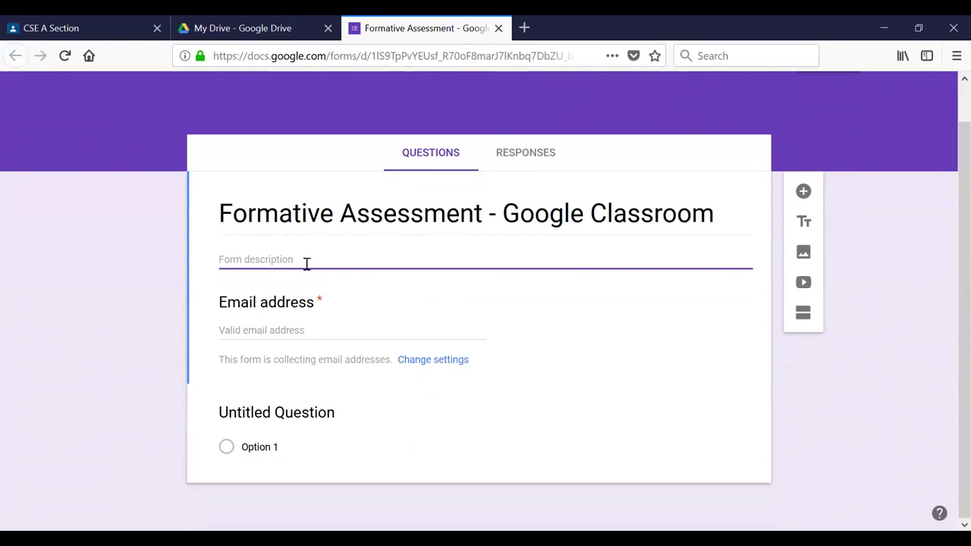
pyautogui.write('This form is used to assess the understand')
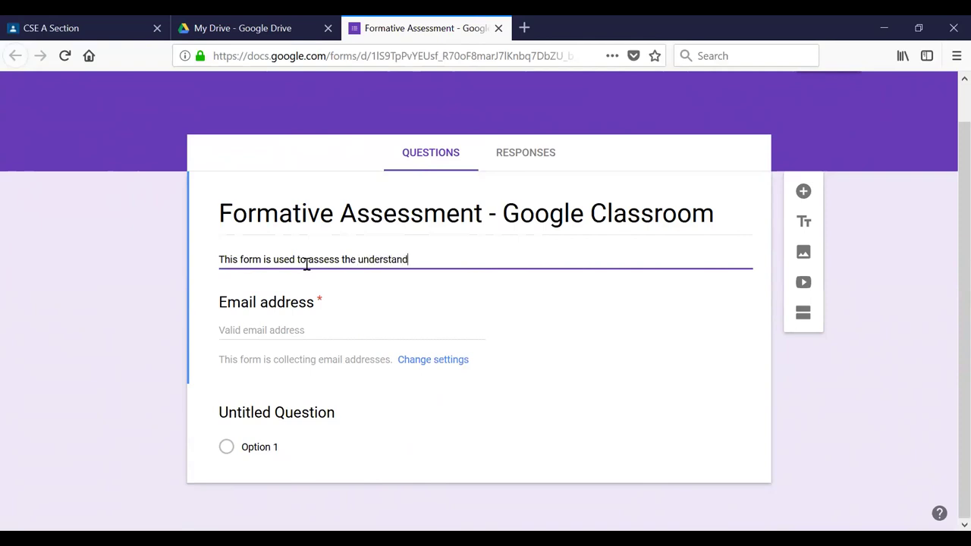
pyautogui.write('oogle Classroom')
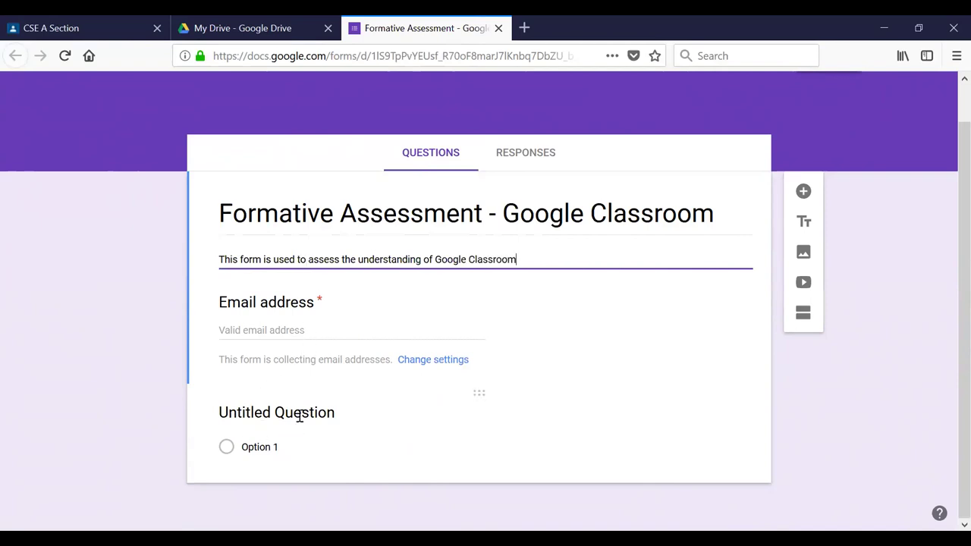
pyautogui.click(325, 413)
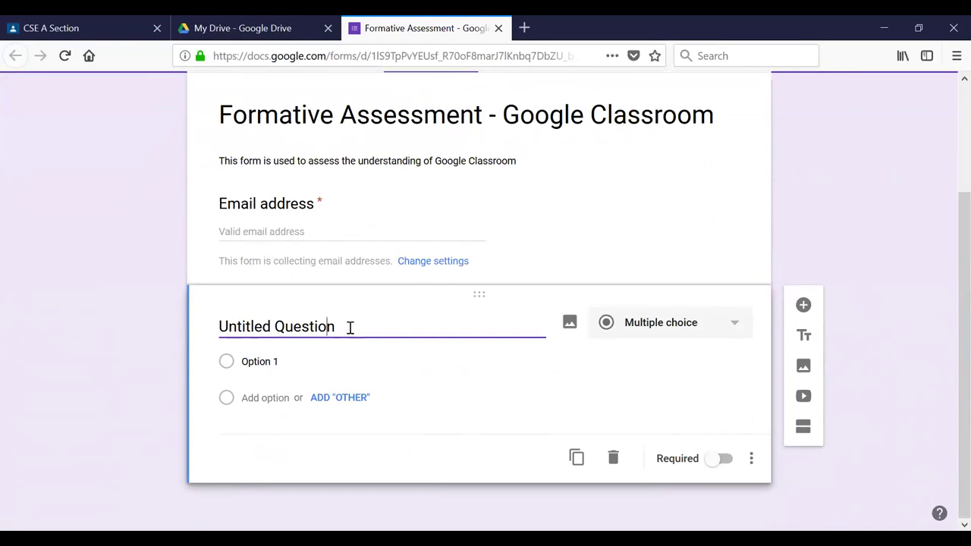
# - Word question one 'Will Google Classroom allows to upload the content from the google drive?' with answer True
pyautogui.tripleClick(277, 318)
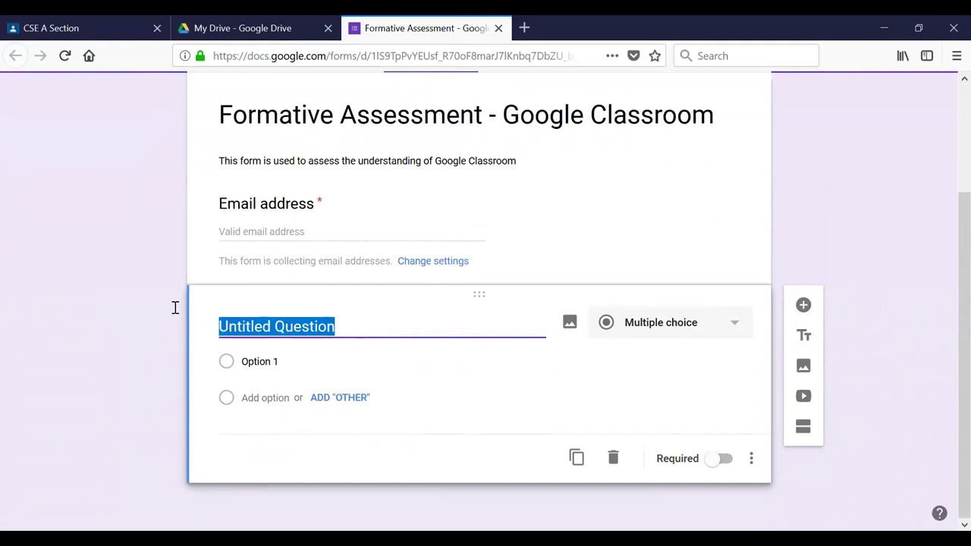
pyautogui.write('Will G')
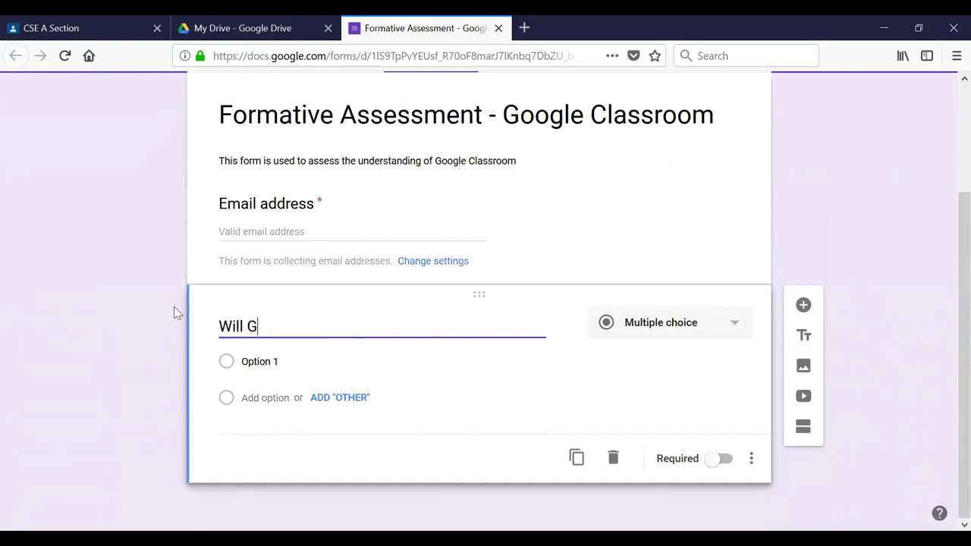
pyautogui.write('oogle Class')
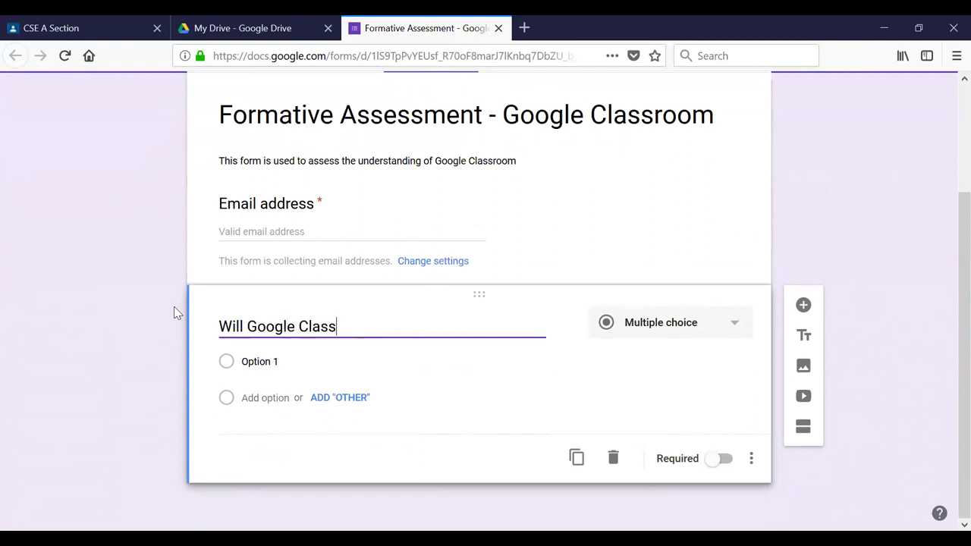
pyautogui.write('room allows to')
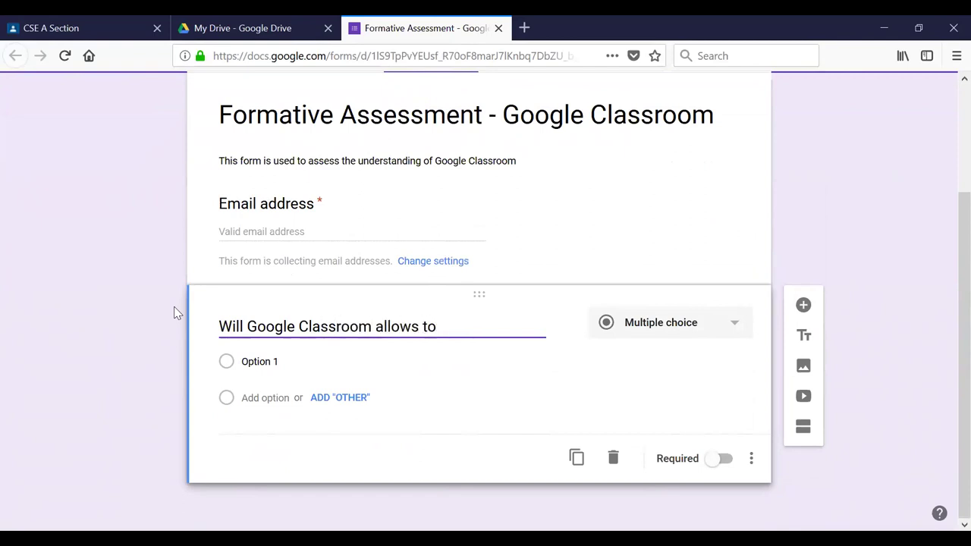
pyautogui.write(' upload the content')
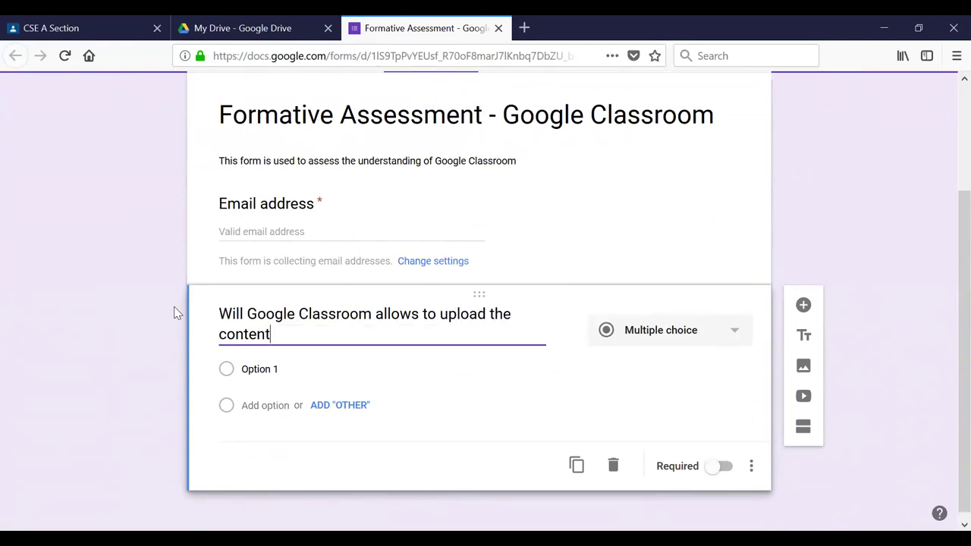
pyautogui.write(' from the go')
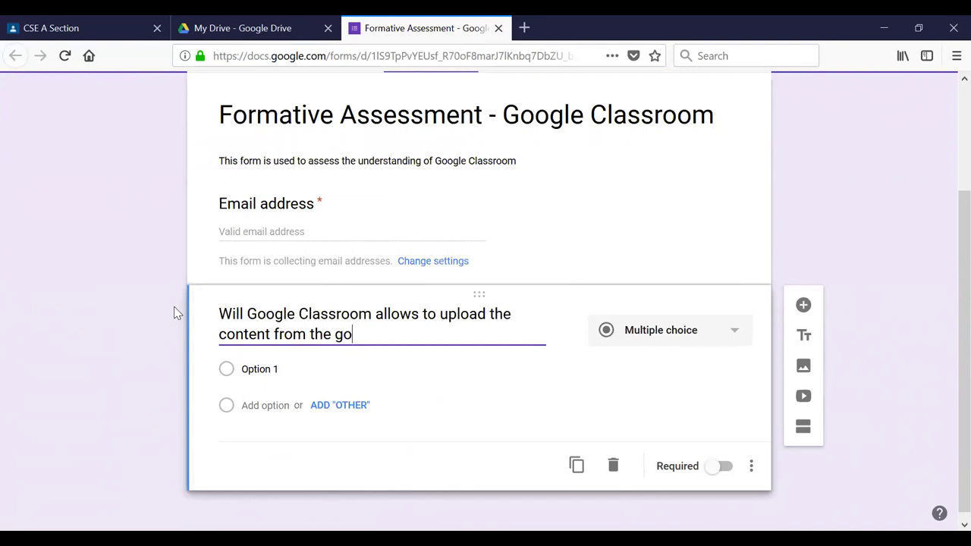
pyautogui.write('ogle drive?')
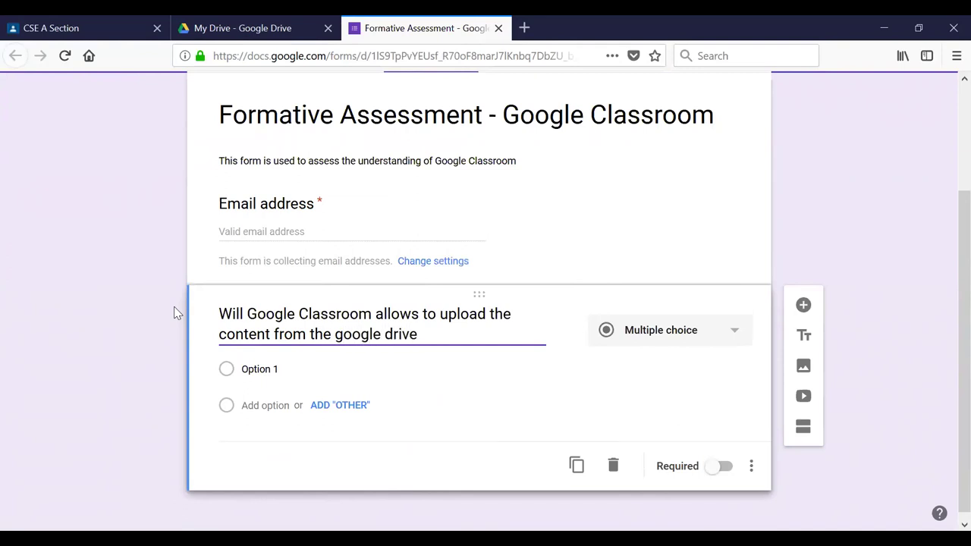
pyautogui.click(269, 400)
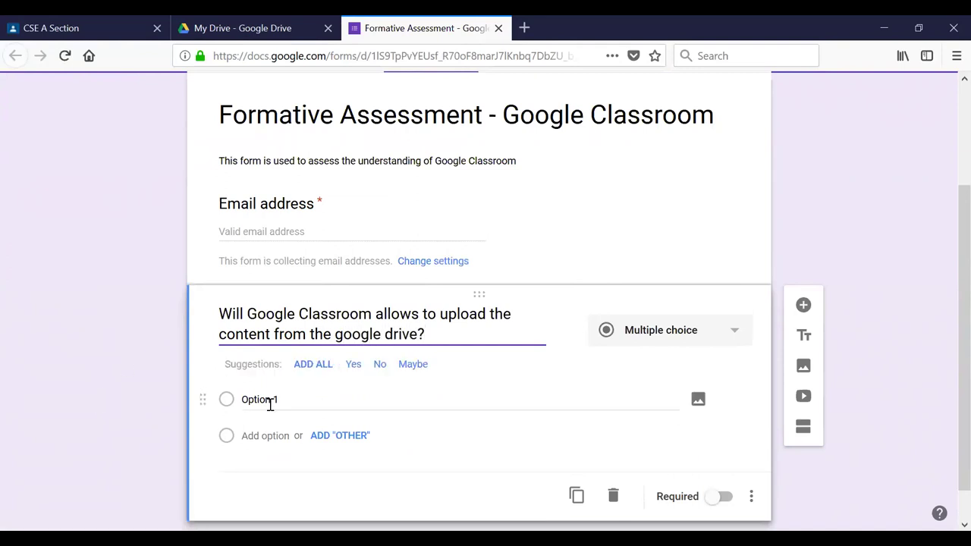
pyautogui.moveTo(273, 400); pyautogui.dragTo(204, 392)
pyautogui.write('True')
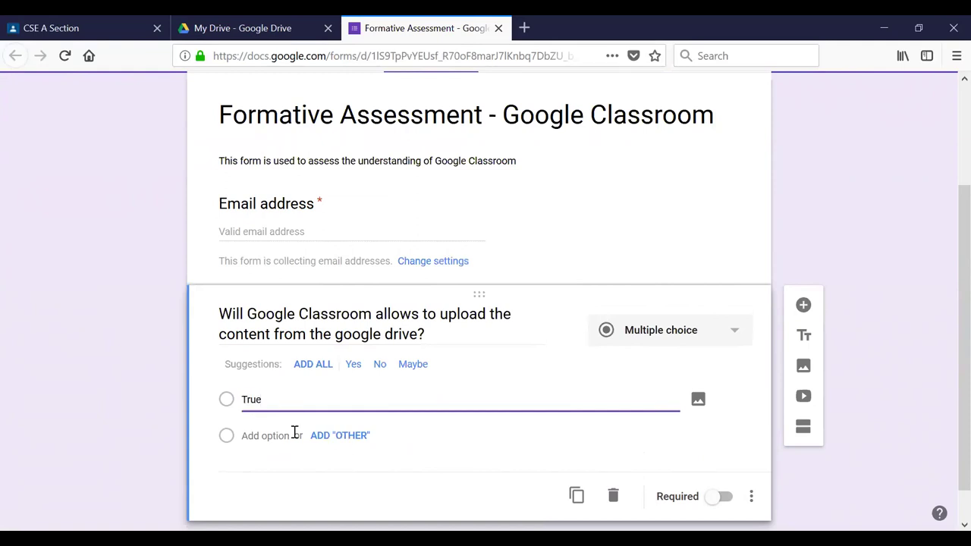
pyautogui.click(339, 440)
# - Add a second answer option, 'False', to the question
pyautogui.click(339, 438)
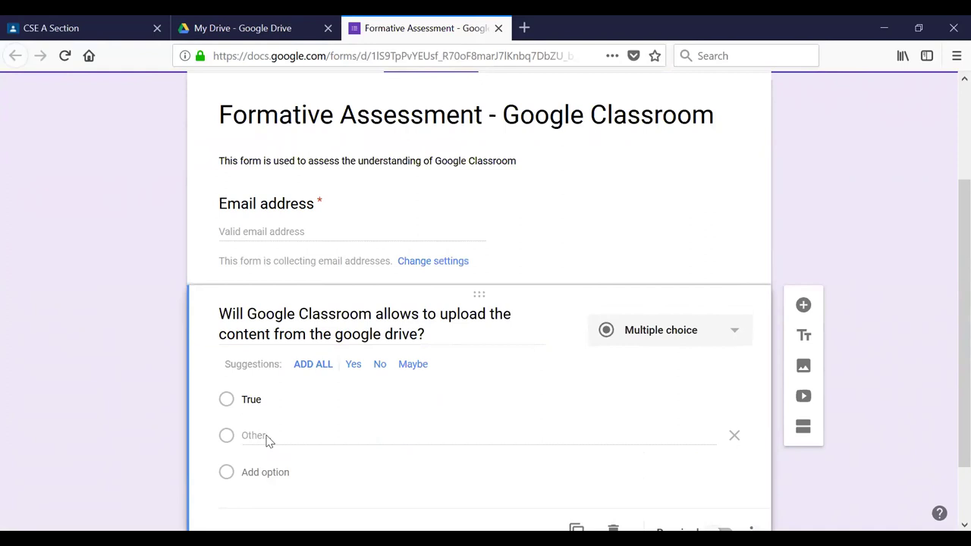
pyautogui.click(252, 470)
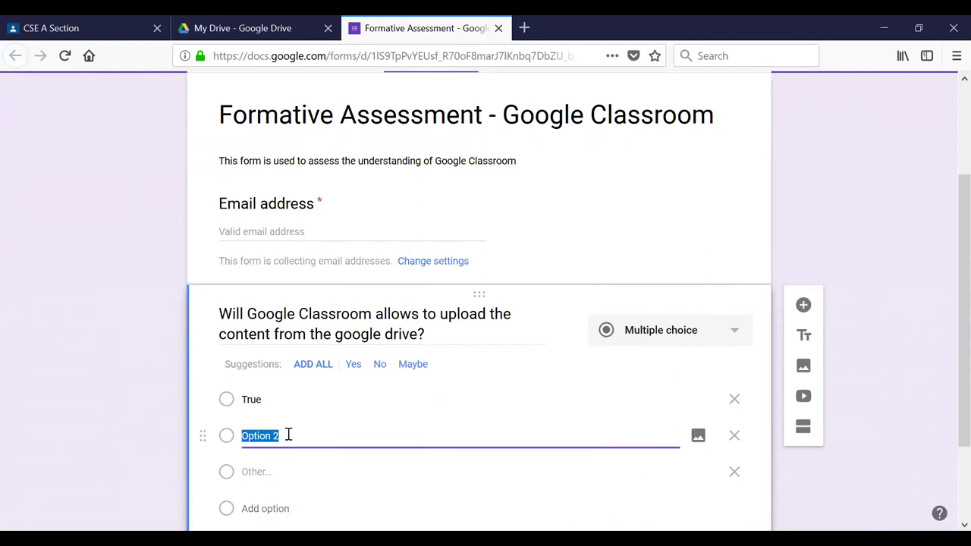
pyautogui.write('False')
pyautogui.click(734, 334)
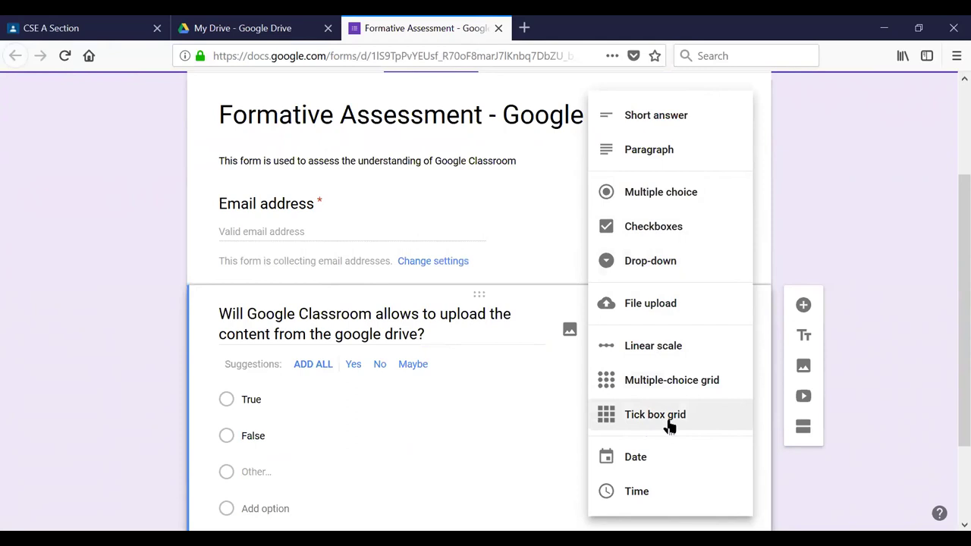
# - Close the question-type list, leaving the Drive upload question as multiple choice
pyautogui.click(764, 199)
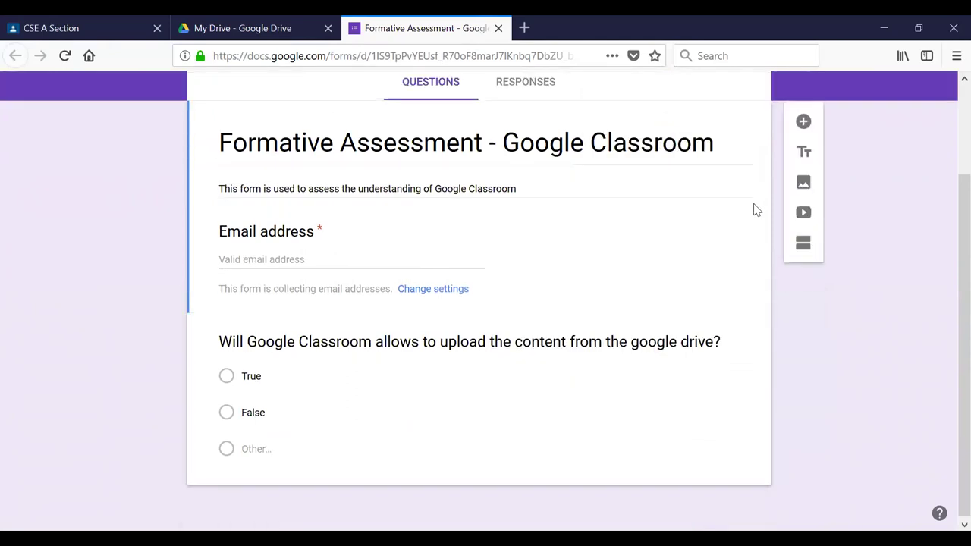
pyautogui.click(430, 334)
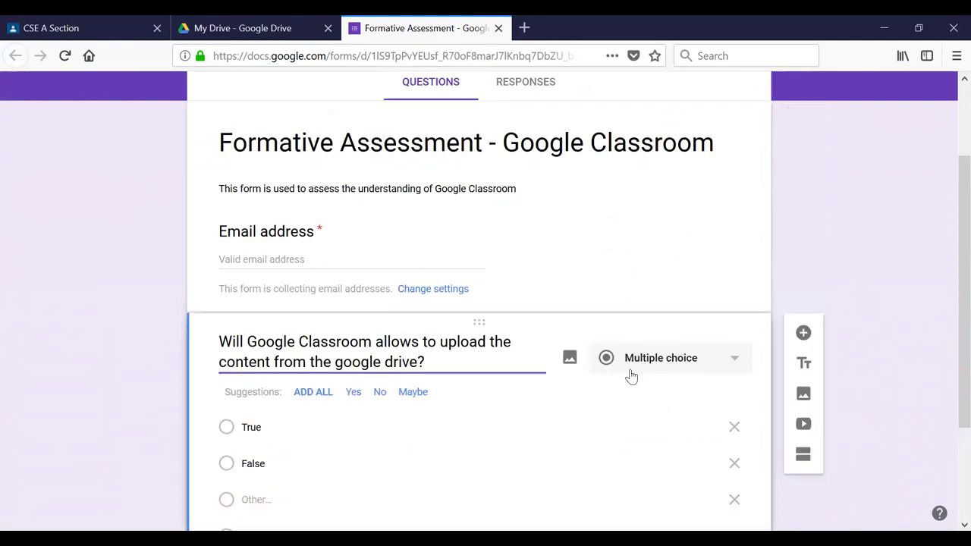
pyautogui.click(598, 304)
pyautogui.click(434, 336)
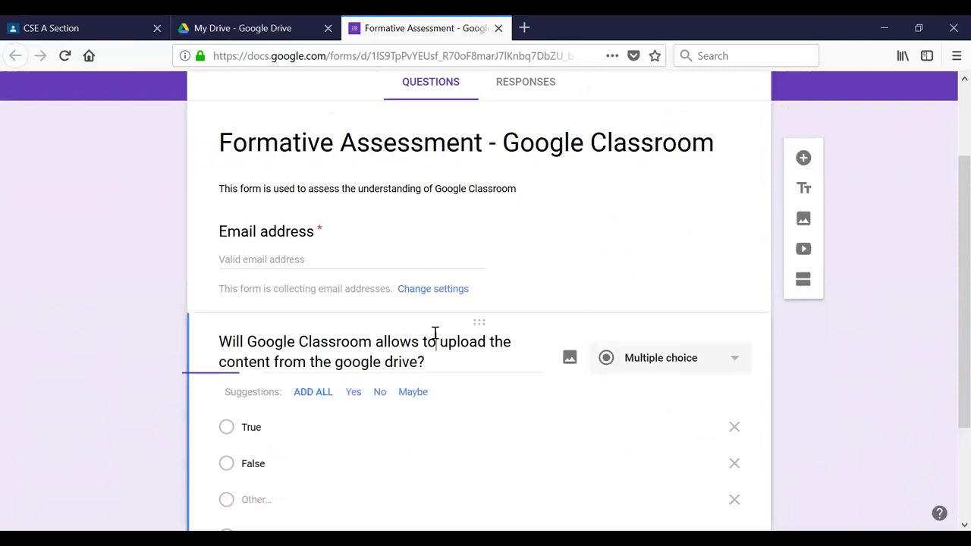
# - Cancel the Insert image dialog without adding an image, then select the question wording
pyautogui.click(571, 356)
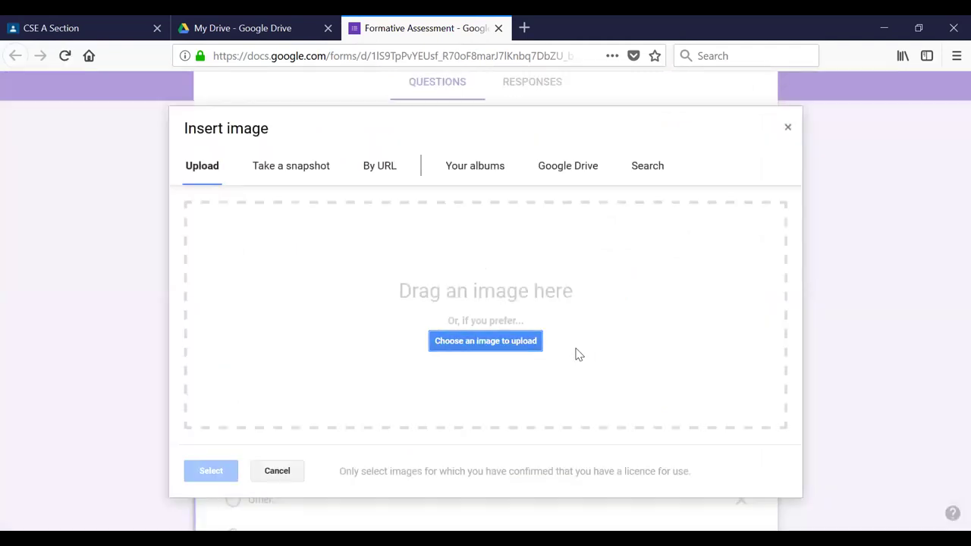
pyautogui.click(789, 126)
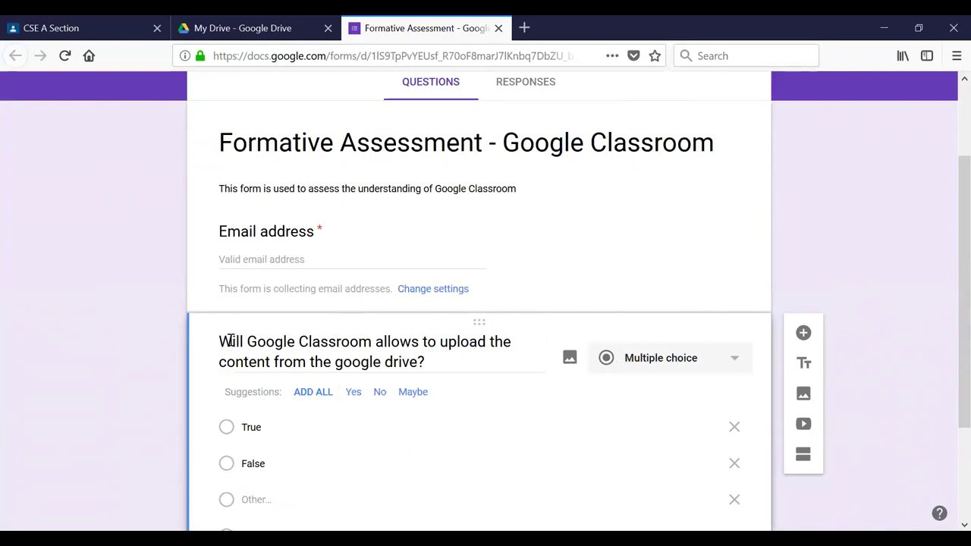
pyautogui.moveTo(218, 340); pyautogui.dragTo(433, 363)
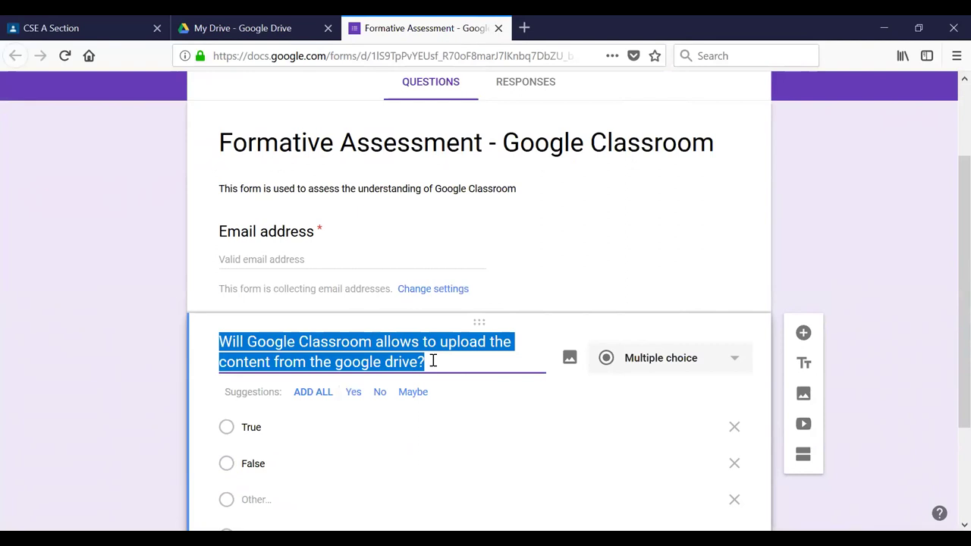
pyautogui.scroll(-3, 456, 395)
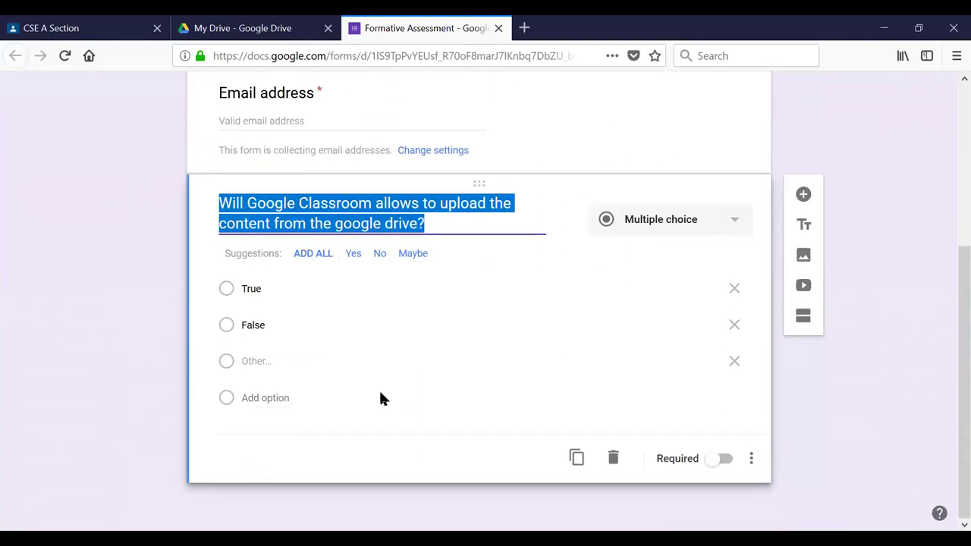
# - Switch on Required for the Google Drive upload question
pyautogui.click(728, 462)
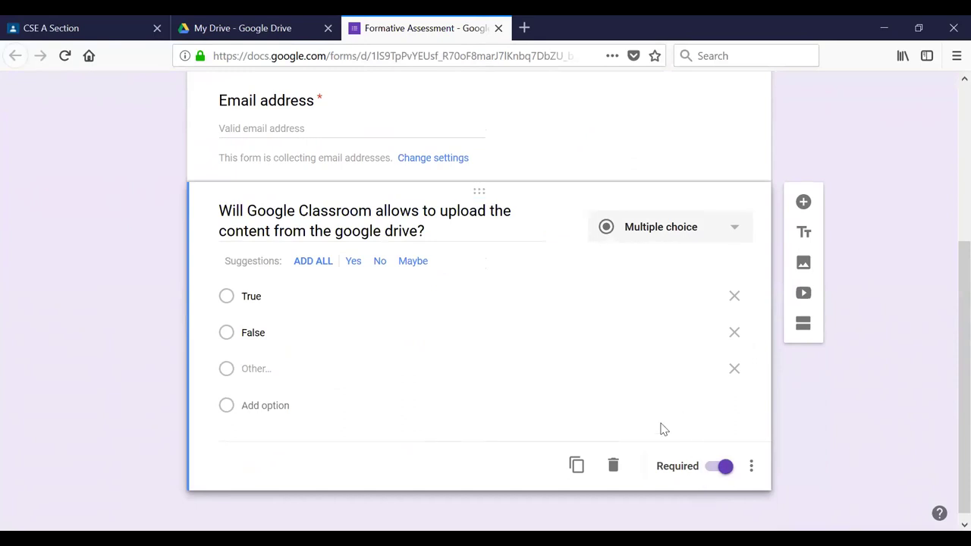
pyautogui.scroll(3, 516, 330)
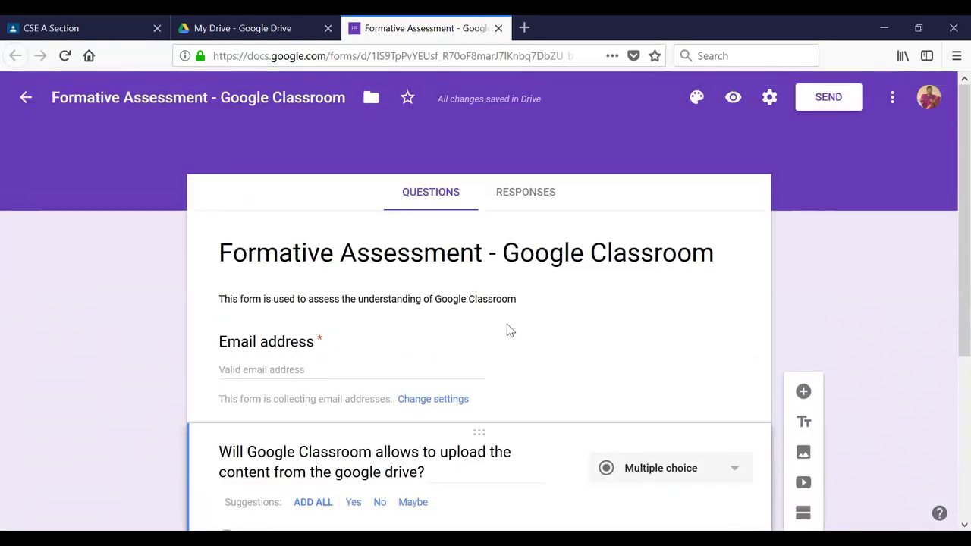
pyautogui.scroll(-1, 510, 330)
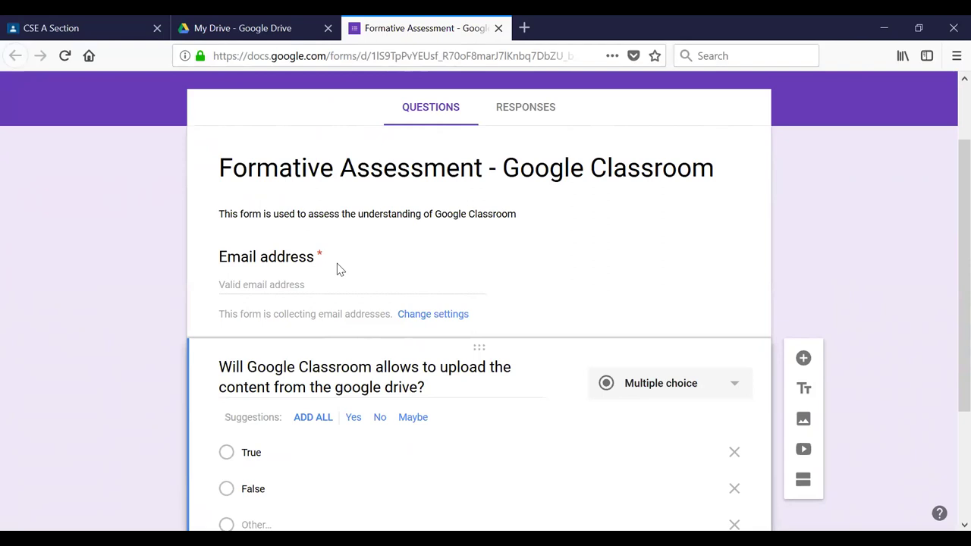
pyautogui.scroll(-2, 499, 266)
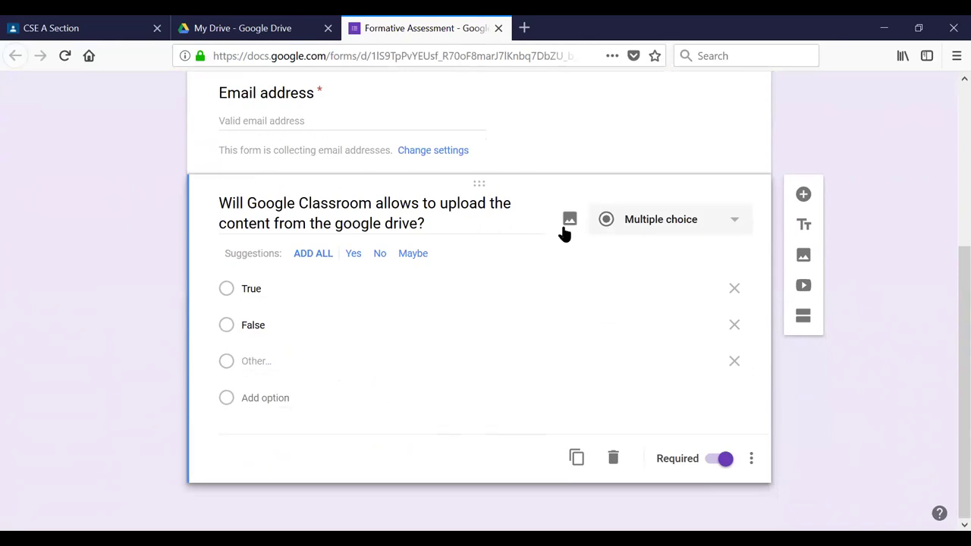
# - Add a blank question, delete the stray title section, and add another multiple-choice question
pyautogui.click(803, 196)
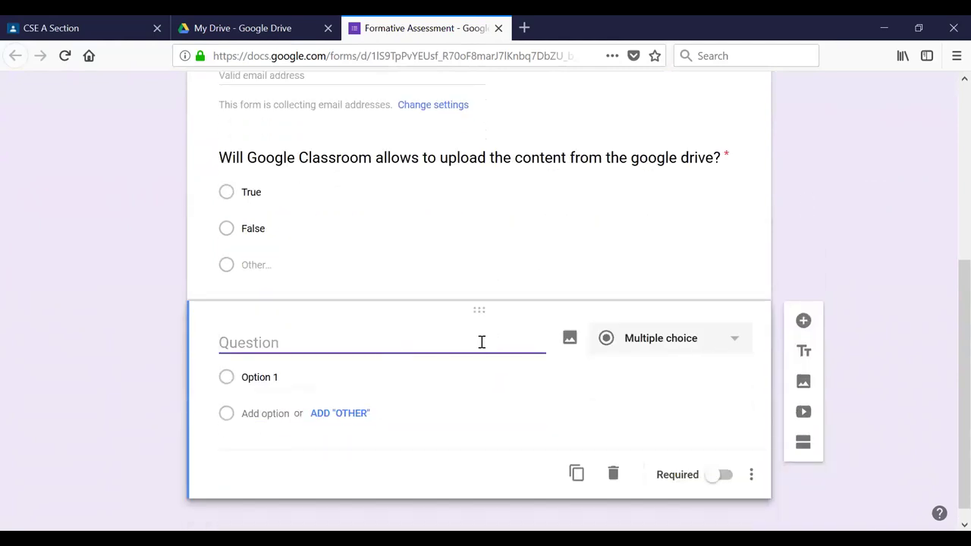
pyautogui.click(805, 352)
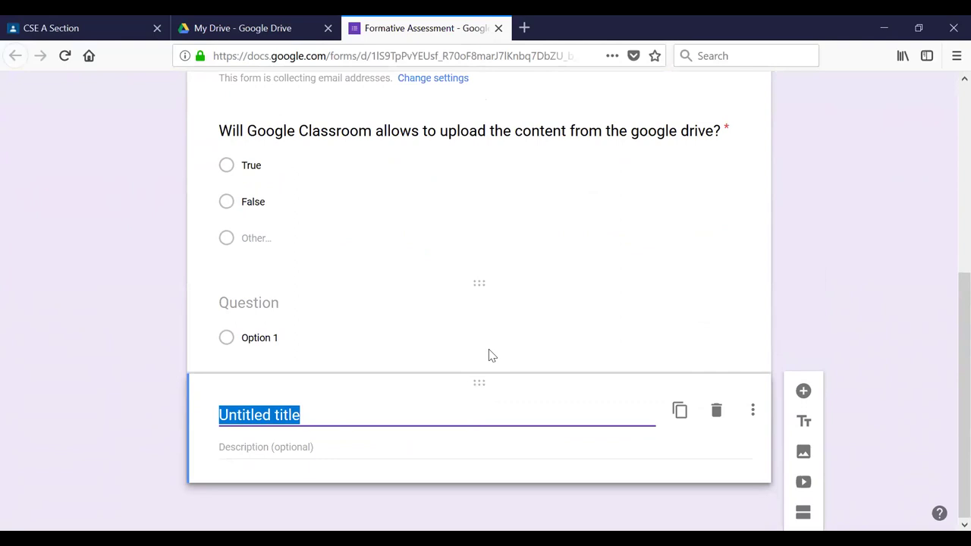
pyautogui.click(716, 410)
pyautogui.click(803, 306)
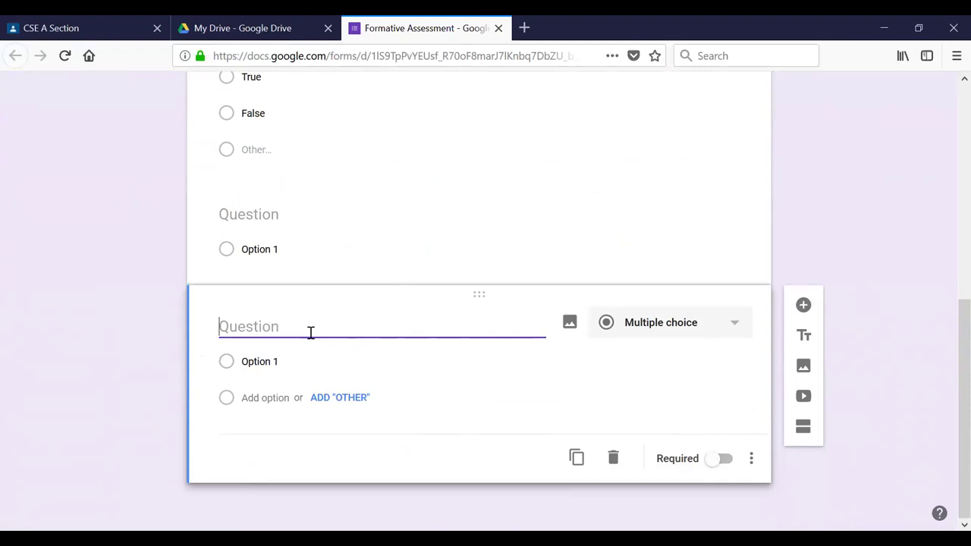
# - Enter the question 'Can you write the set of features that you have explored in Google Classroom?'
pyautogui.write('Can you write')
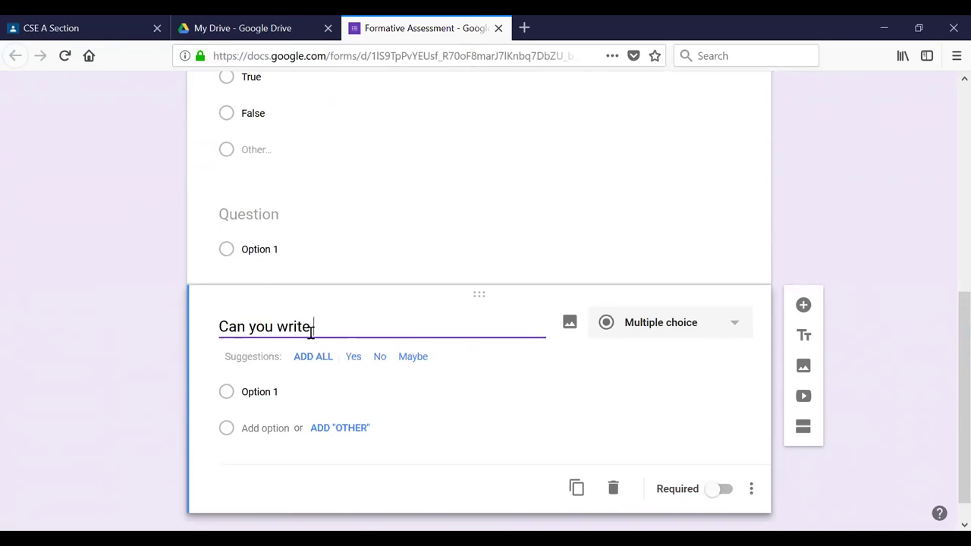
pyautogui.write(' the set of features ex')
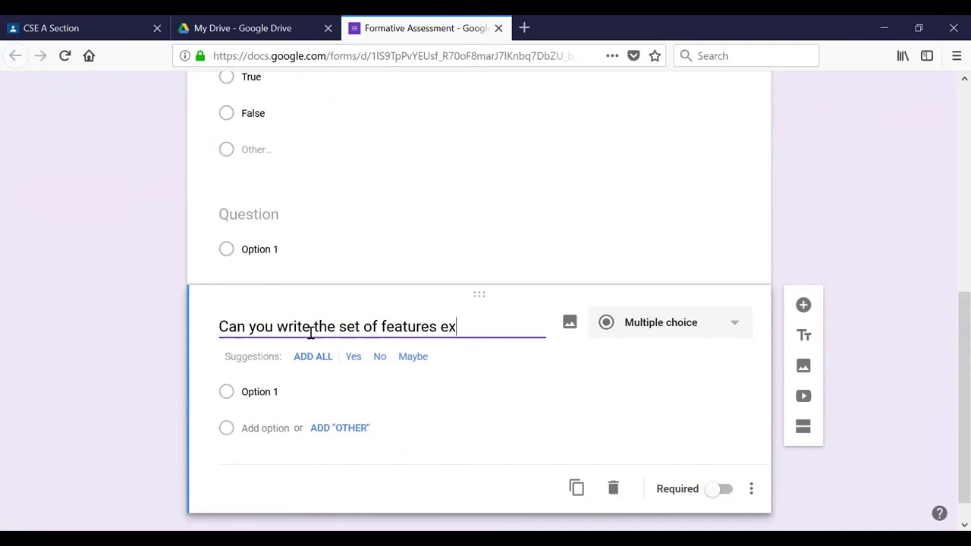
pyautogui.write('plored in Google')
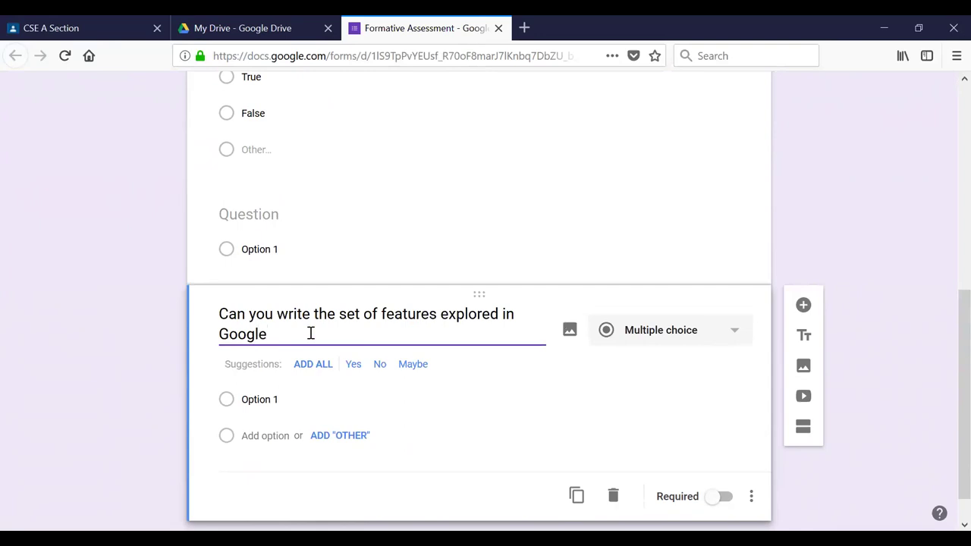
pyautogui.write(' Classroom')
pyautogui.click(444, 314)
pyautogui.write('that you ha')
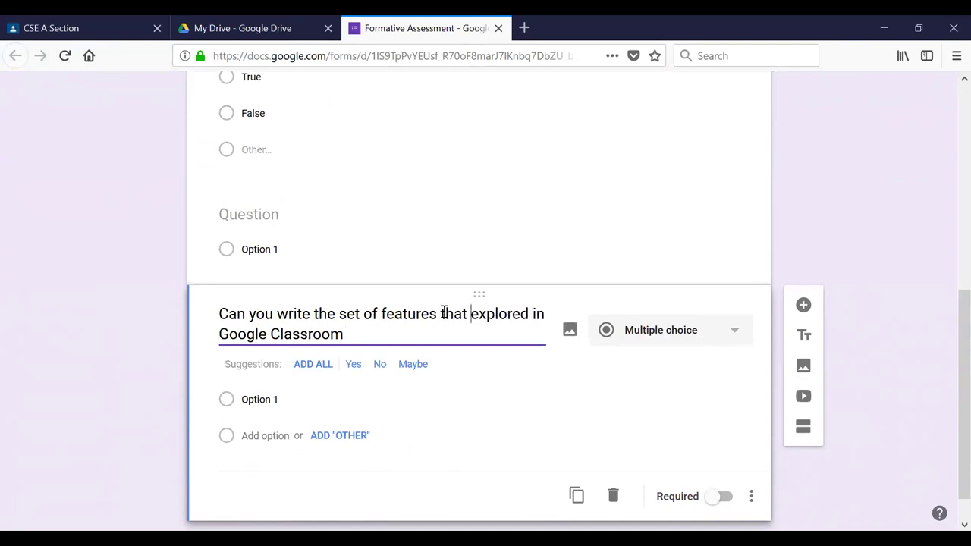
pyautogui.write('ve')
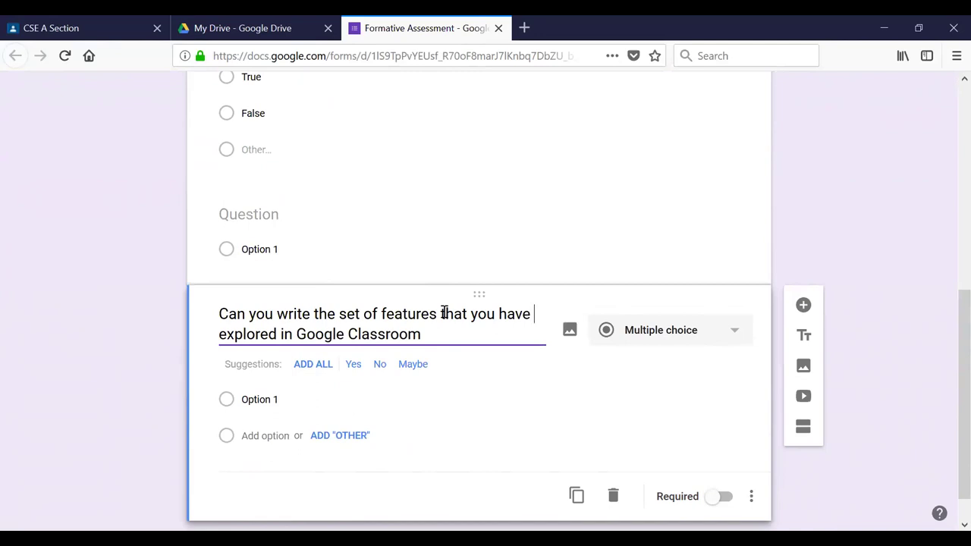
pyautogui.click(423, 334)
pyautogui.write('?')
pyautogui.click(736, 331)
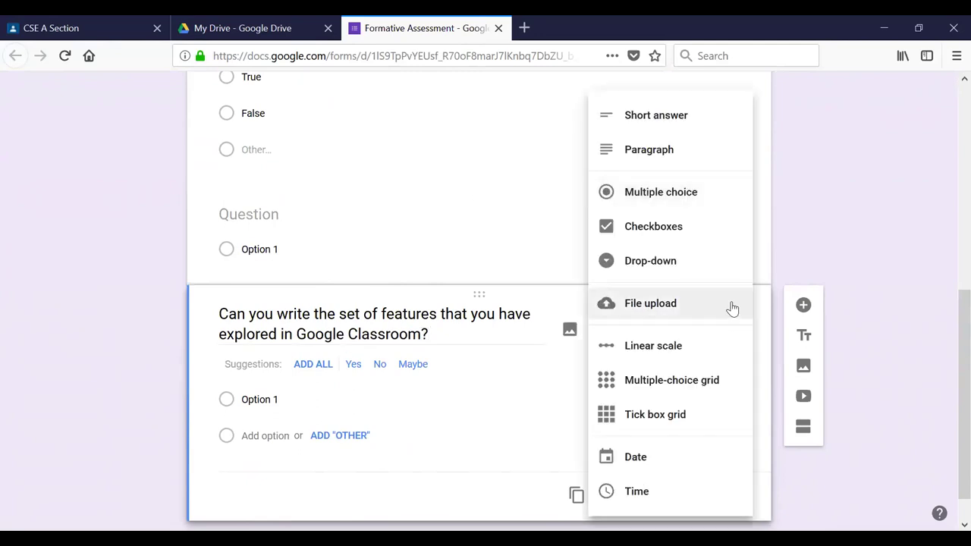
# - Change the features question to the Paragraph type and switch on Required
pyautogui.click(668, 150)
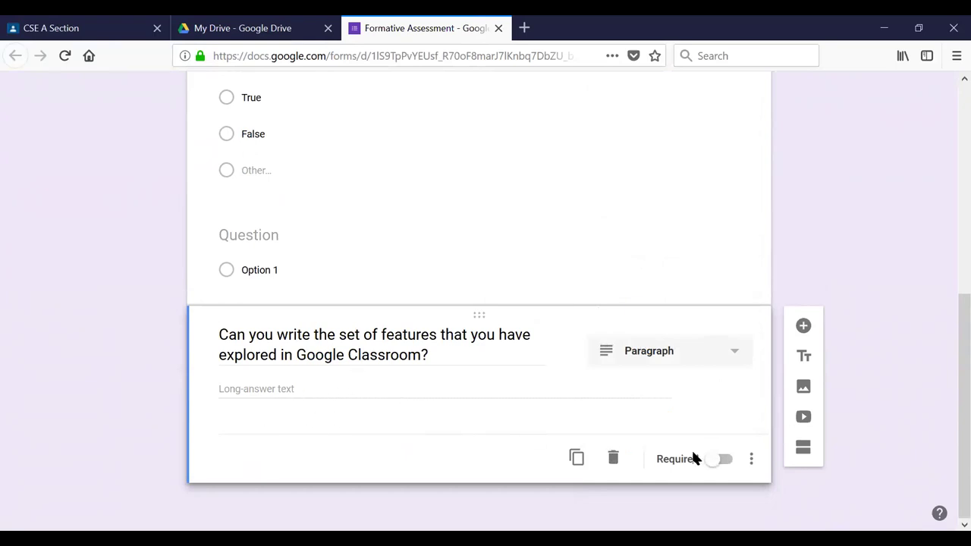
pyautogui.click(727, 466)
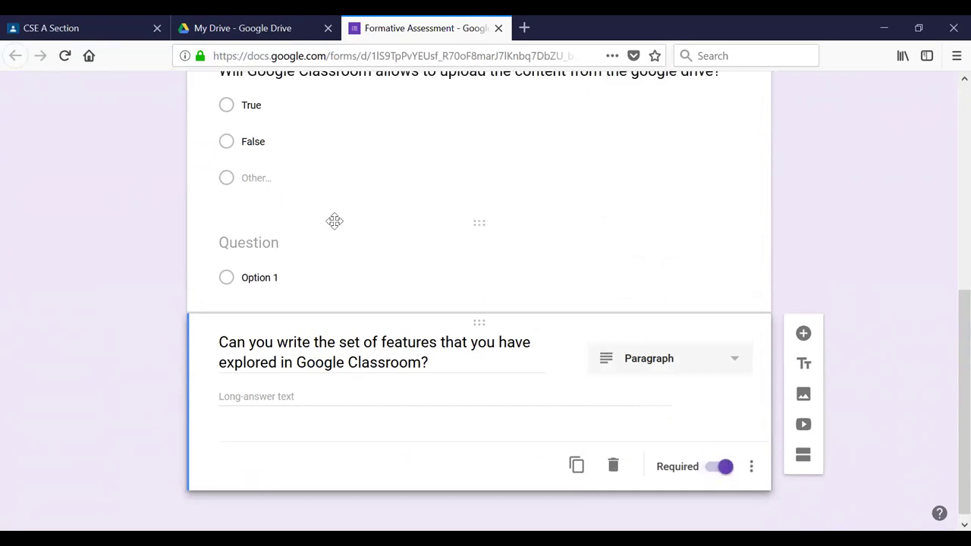
pyautogui.scroll(5, 353, 294)
pyautogui.scroll(-2, 304, 347)
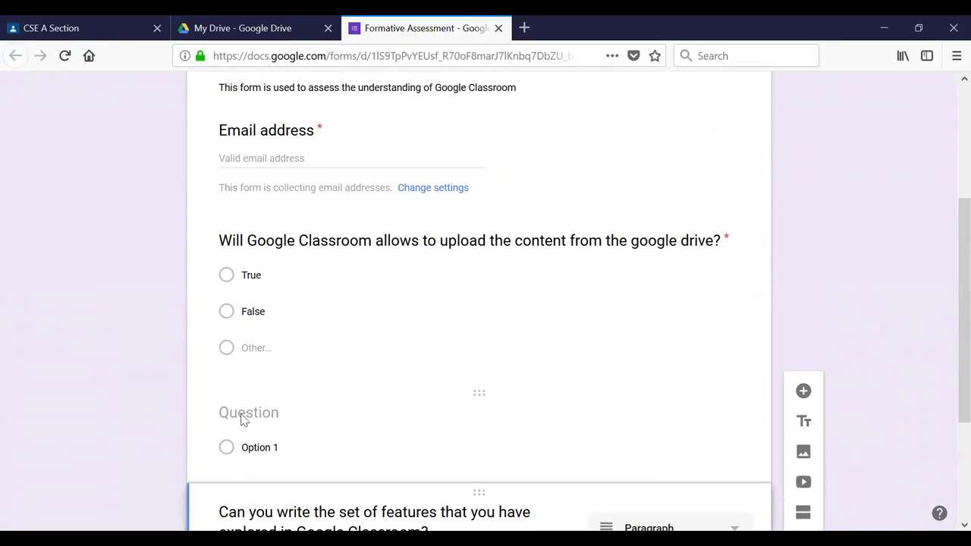
pyautogui.click(245, 416)
pyautogui.scroll(-3, 468, 410)
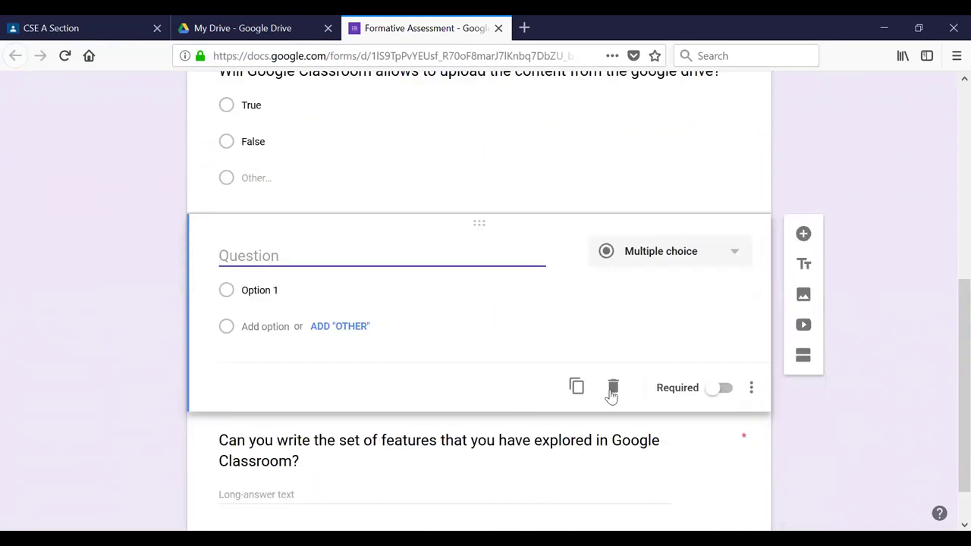
pyautogui.click(611, 387)
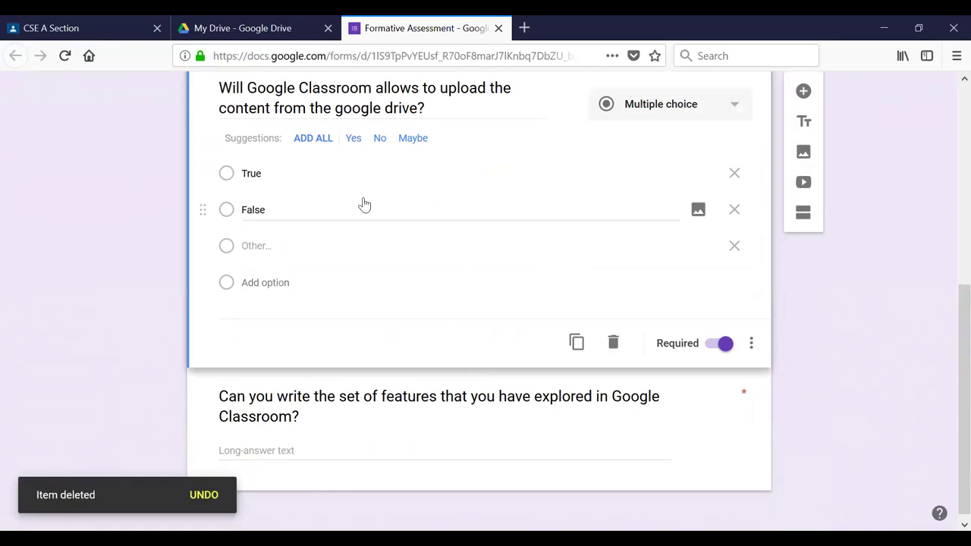
pyautogui.scroll(2, 239, 275)
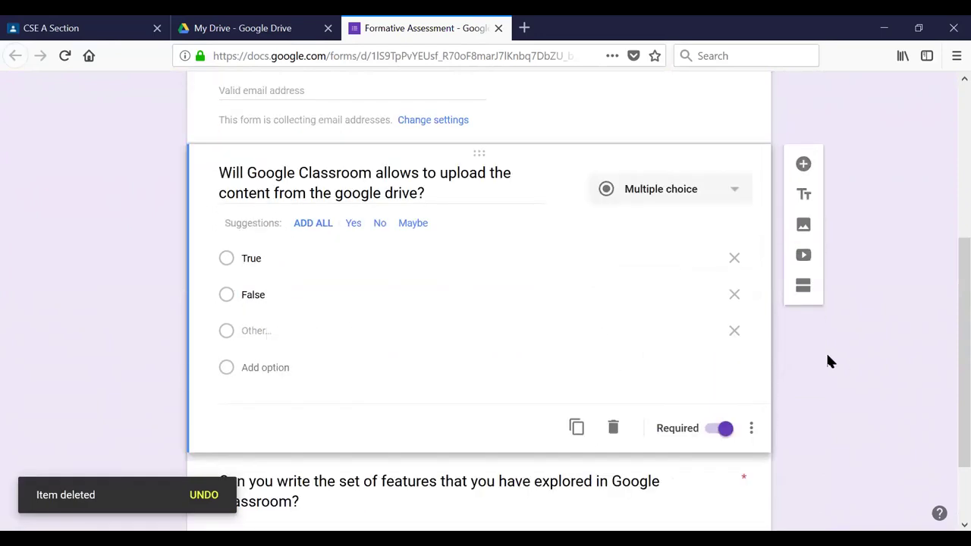
pyautogui.click(734, 331)
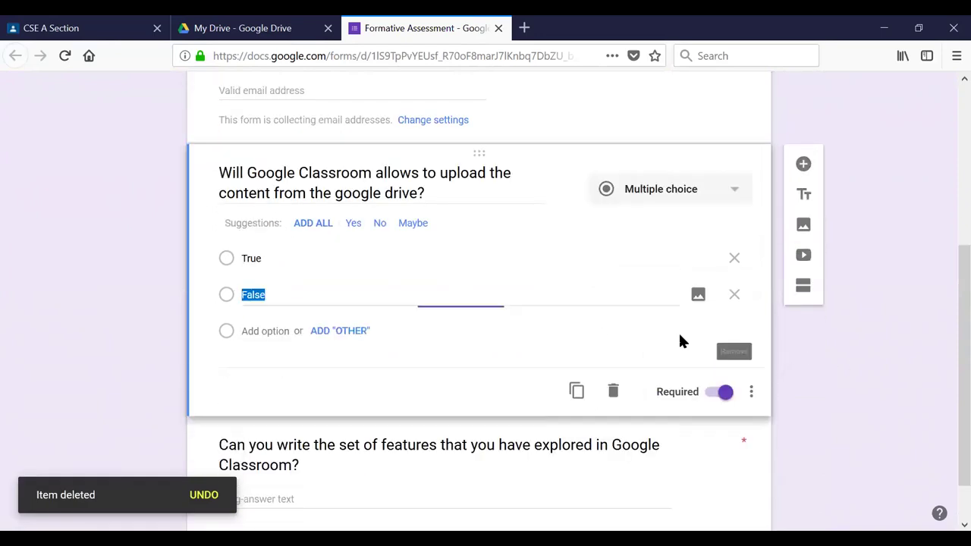
pyautogui.click(279, 331)
pyautogui.click(399, 378)
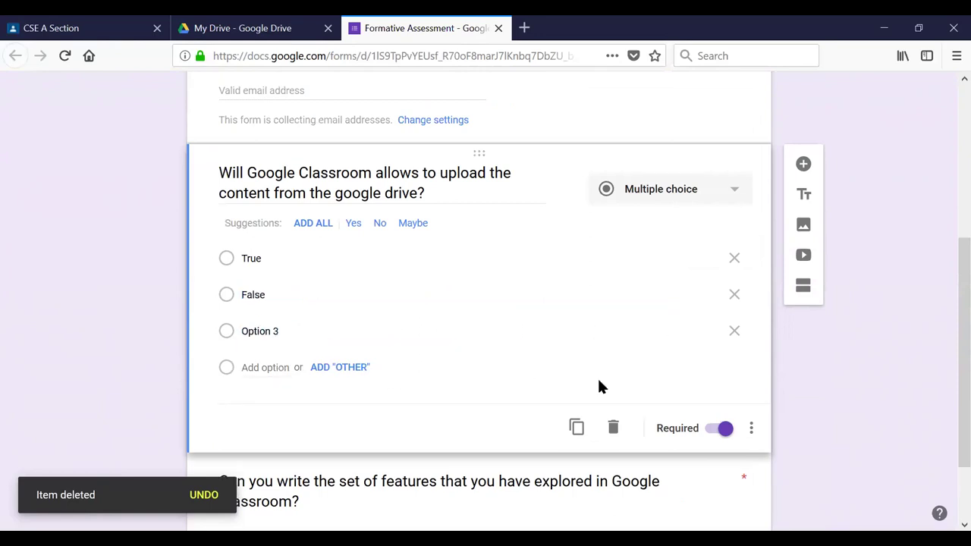
pyautogui.click(734, 331)
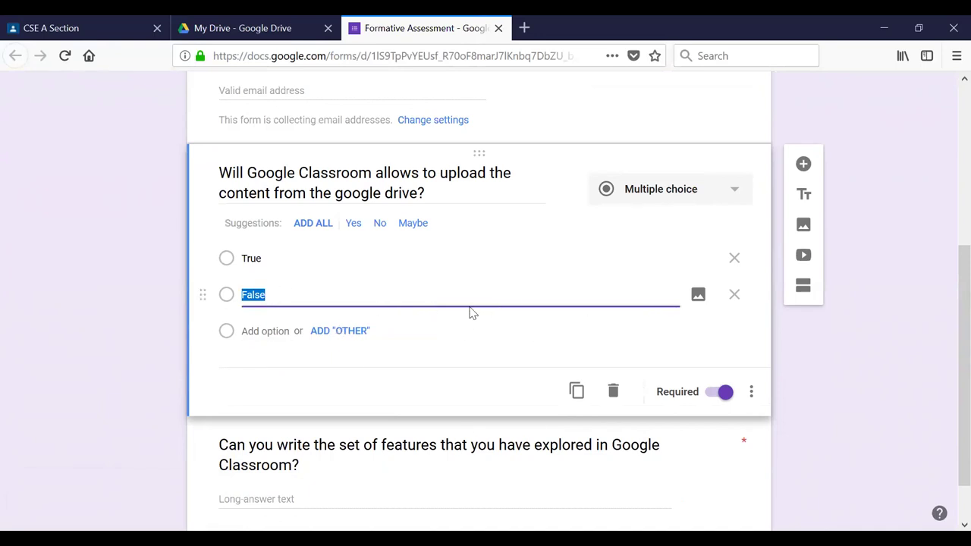
pyautogui.click(458, 327)
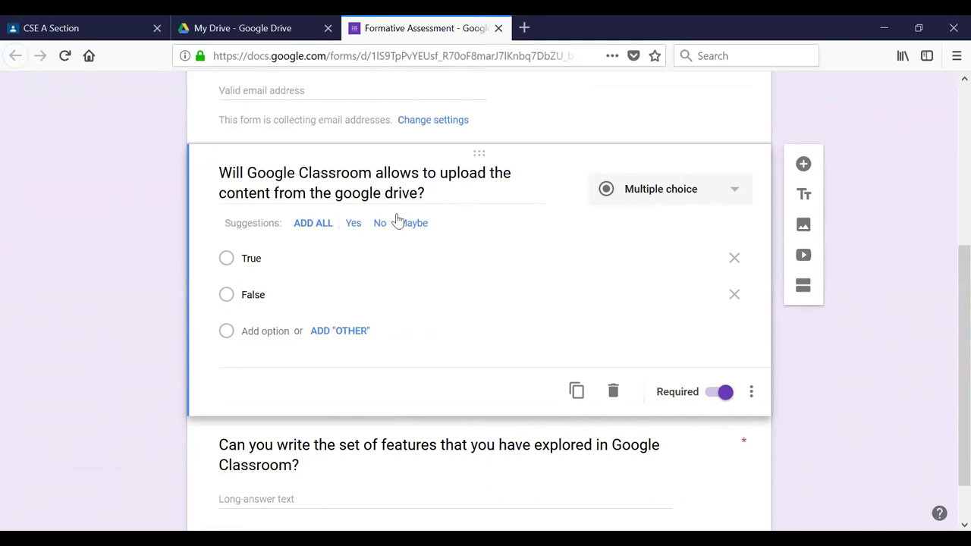
pyautogui.scroll(-1, 354, 302)
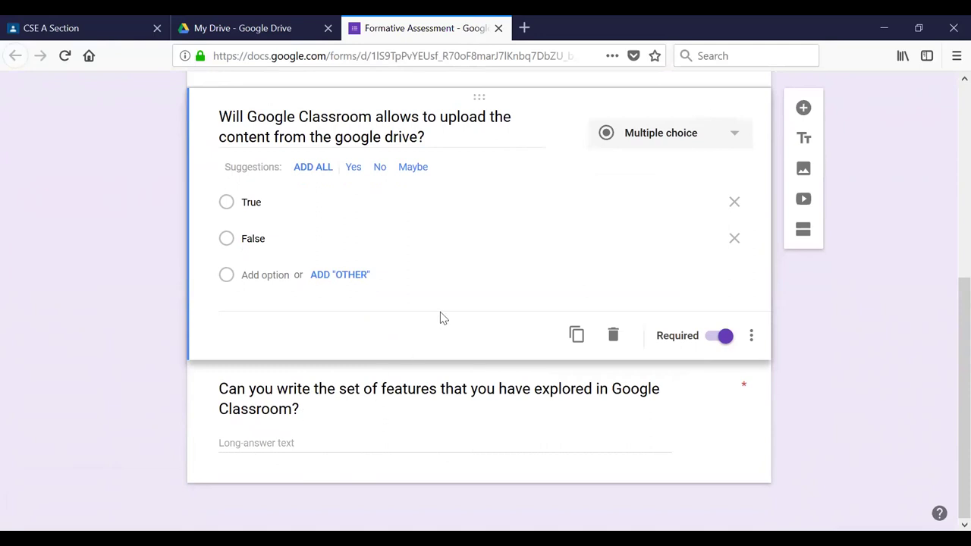
pyautogui.scroll(5, 444, 318)
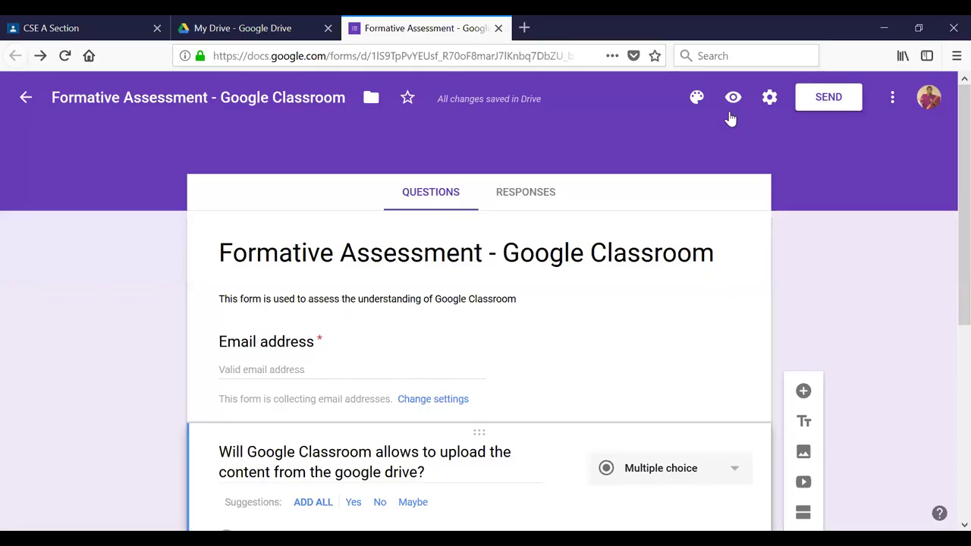
# - In the form settings, limit each respondent to 1 response
pyautogui.scroll(-3, 570, 367)
pyautogui.scroll(3, 640, 234)
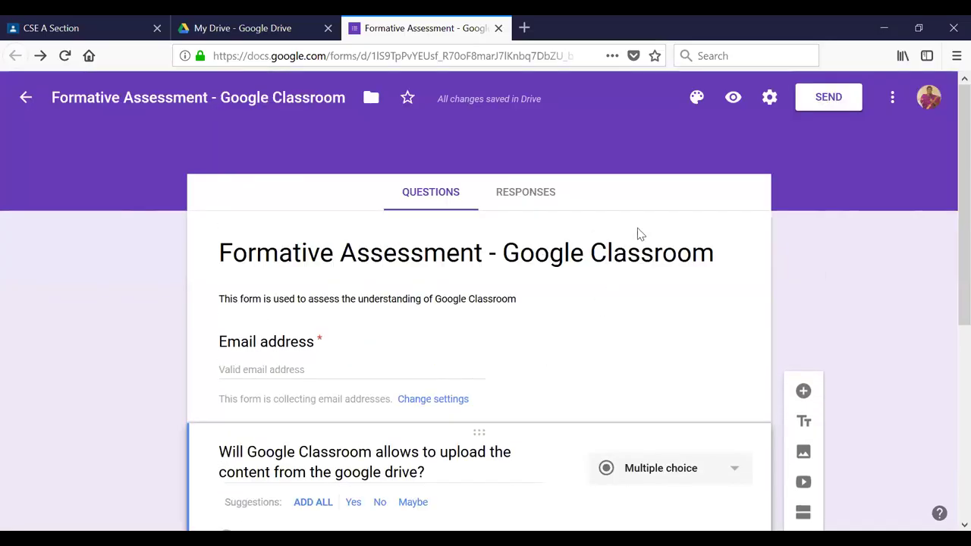
pyautogui.click(769, 101)
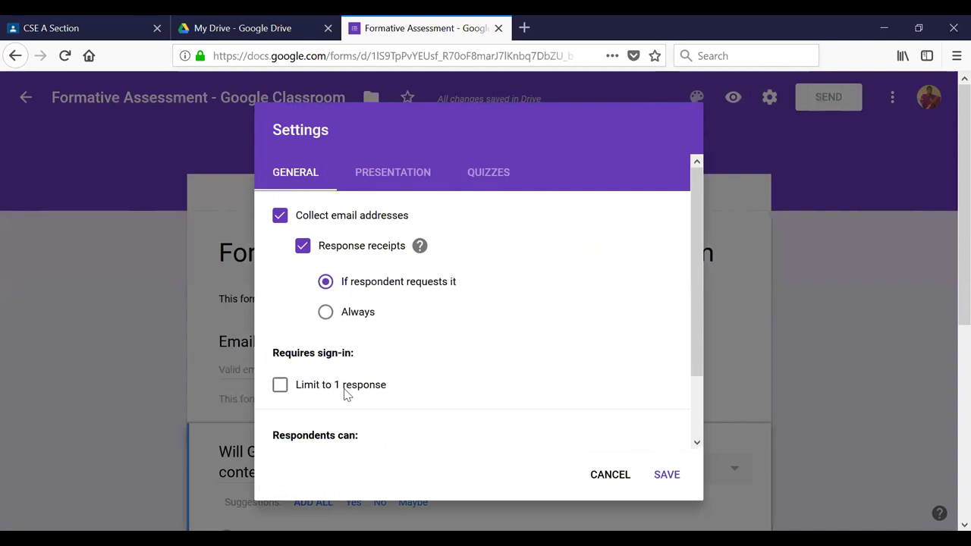
pyautogui.click(280, 387)
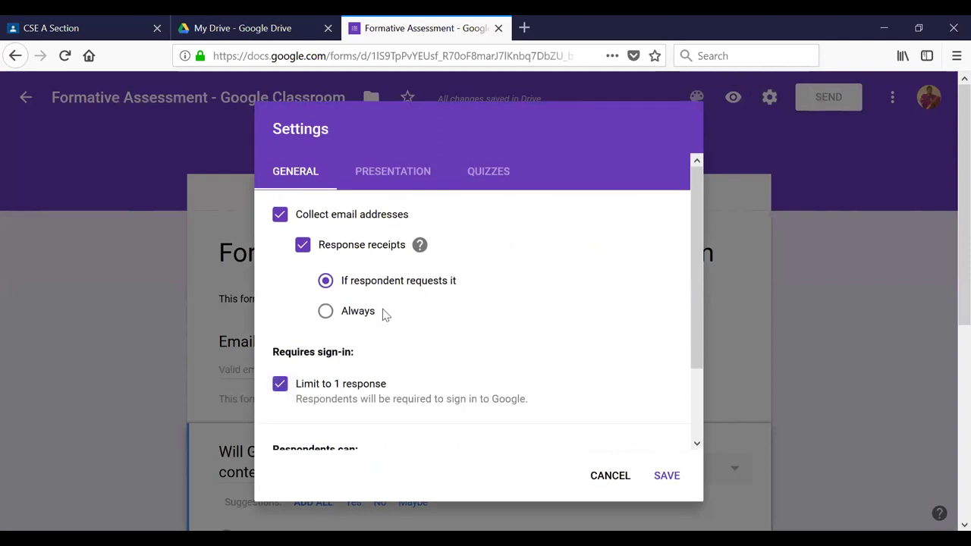
# - Switch on 'Make this a quiz' in the Quizzes settings
pyautogui.click(503, 174)
pyautogui.scroll(-1, 472, 288)
pyautogui.scroll(1, 468, 281)
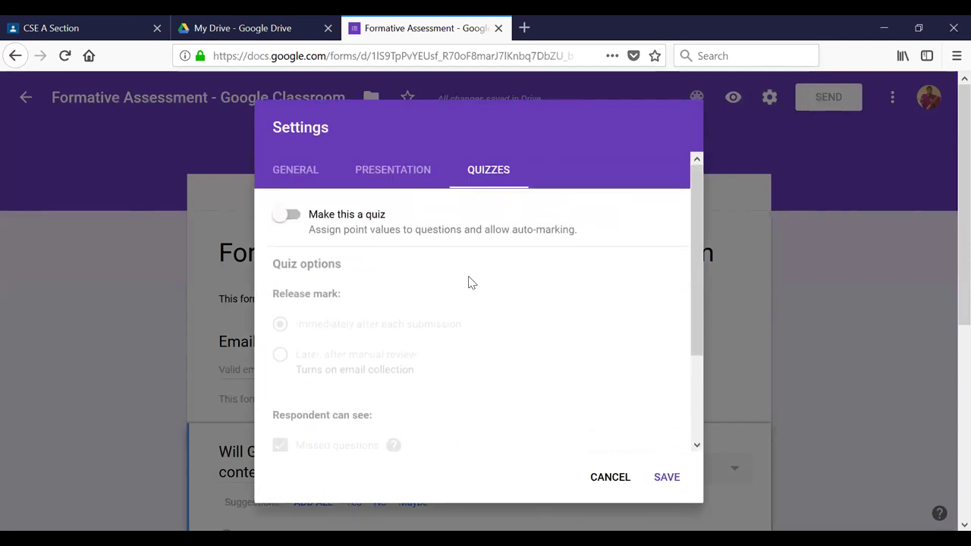
pyautogui.scroll(-1, 459, 309)
pyautogui.scroll(1, 460, 311)
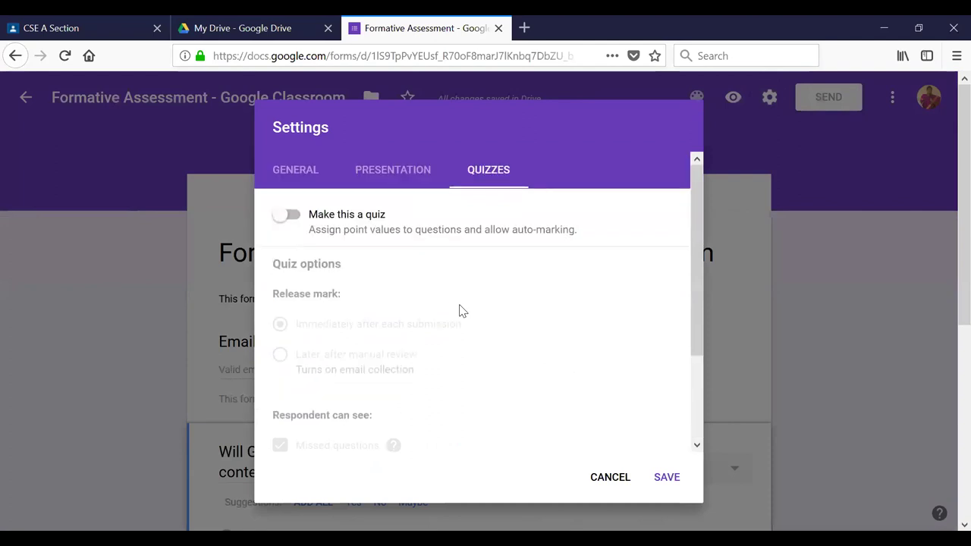
pyautogui.click(298, 219)
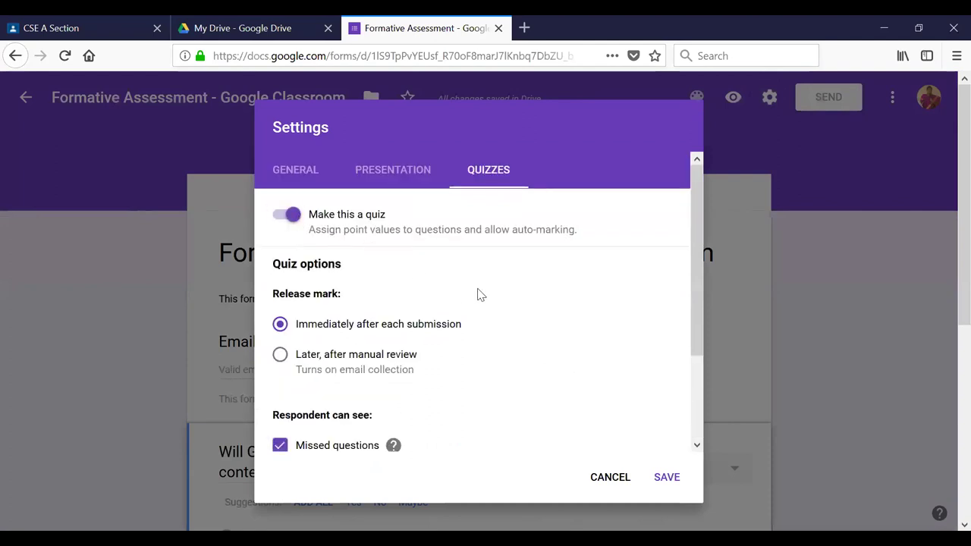
pyautogui.scroll(-1, 419, 292)
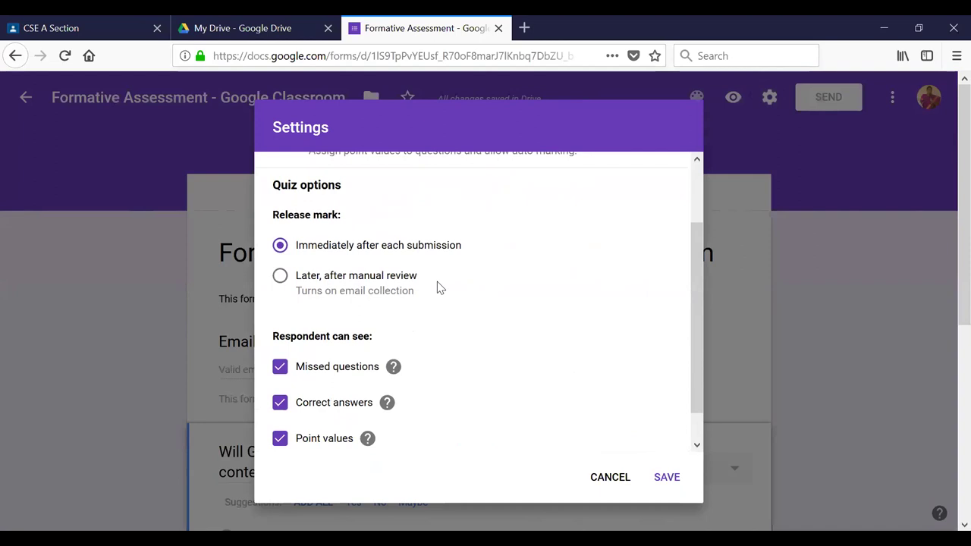
pyautogui.scroll(-1, 436, 325)
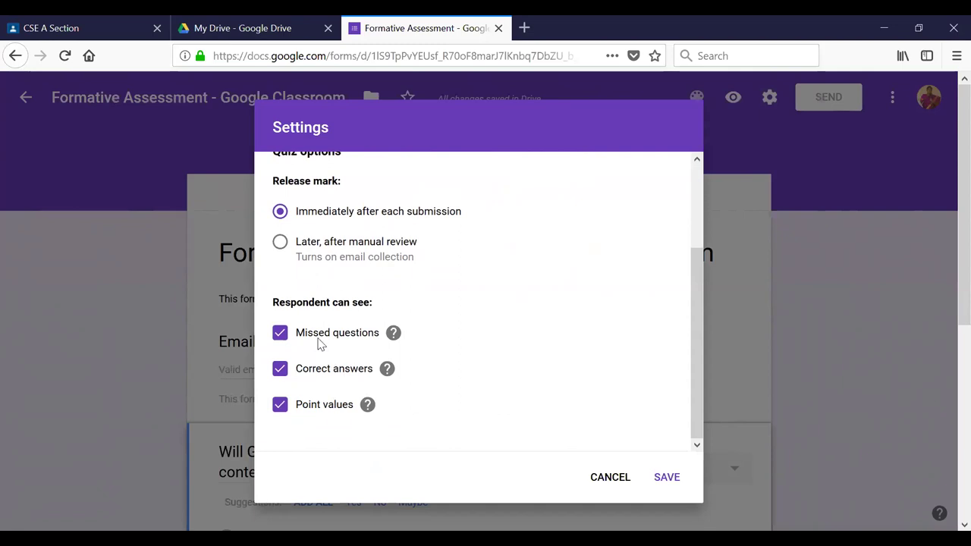
pyautogui.moveTo(395, 332)
# - Save the quiz settings, then set the Drive question's answer key to True, worth 20 points
pyautogui.click(666, 478)
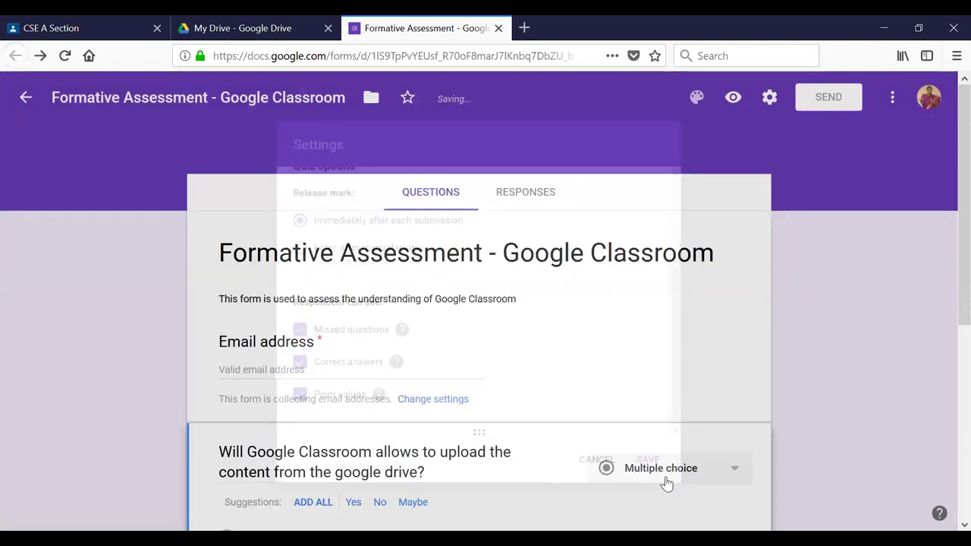
pyautogui.scroll(-3, 553, 403)
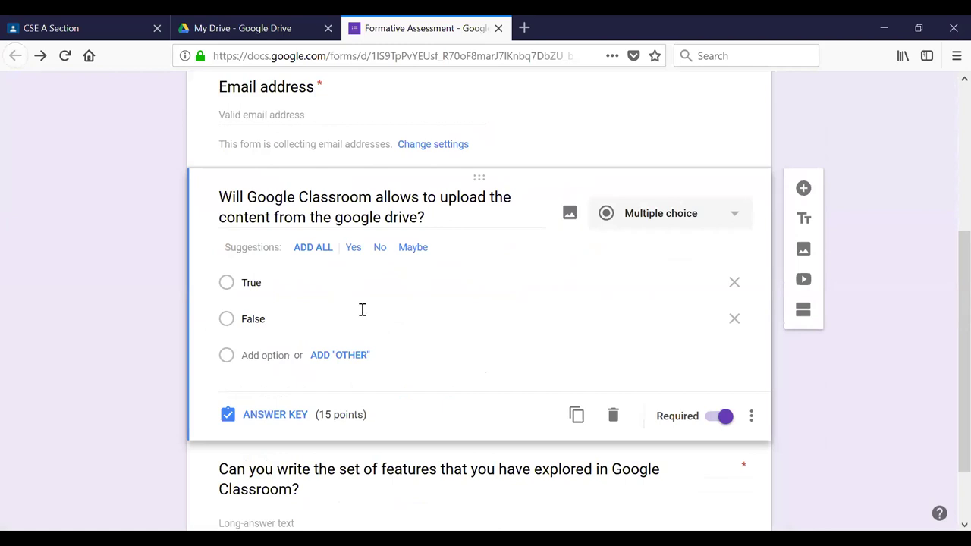
pyautogui.click(270, 418)
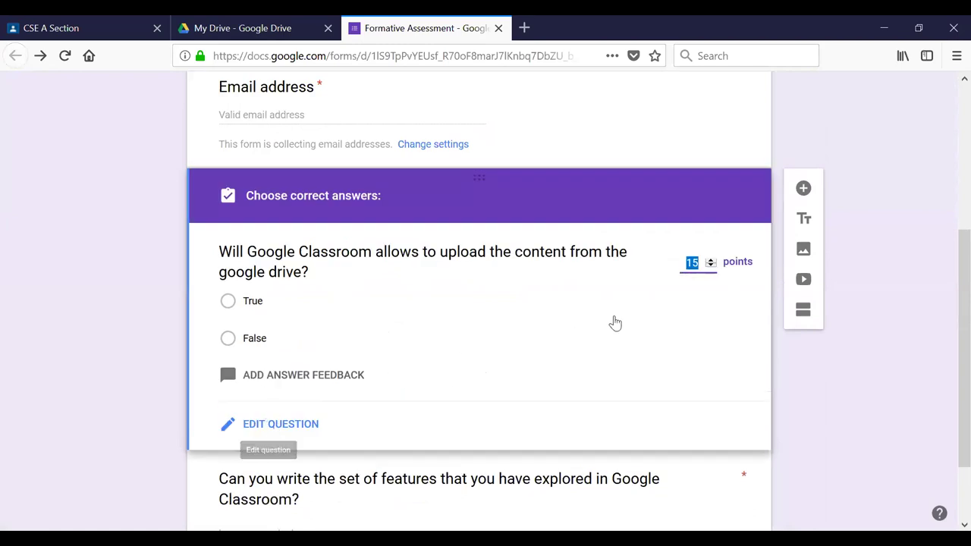
pyautogui.click(229, 304)
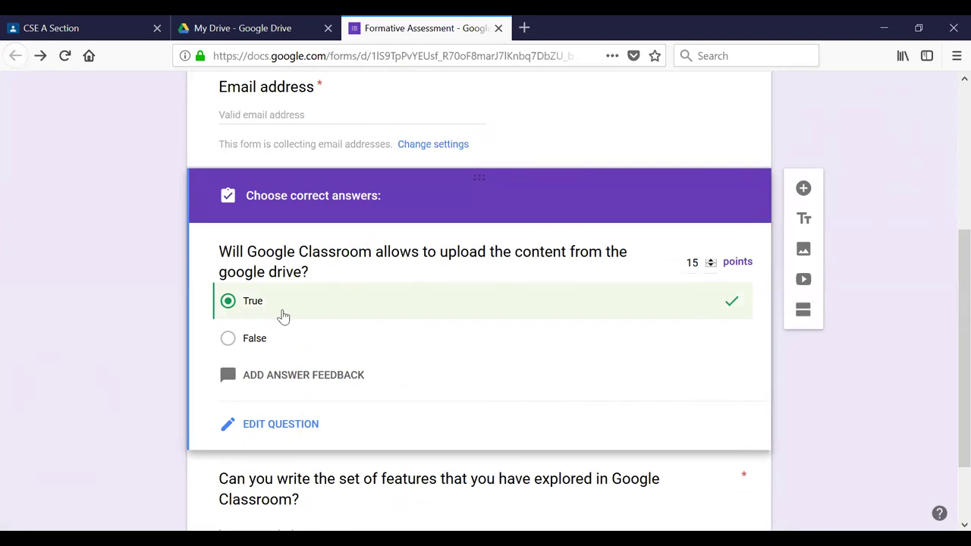
pyautogui.scroll(-3, 359, 390)
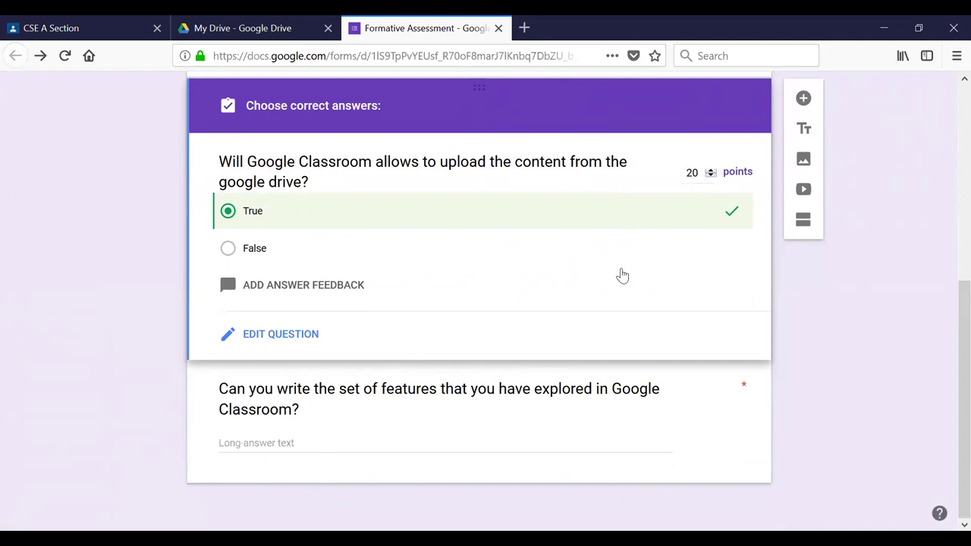
pyautogui.scroll(5, 618, 300)
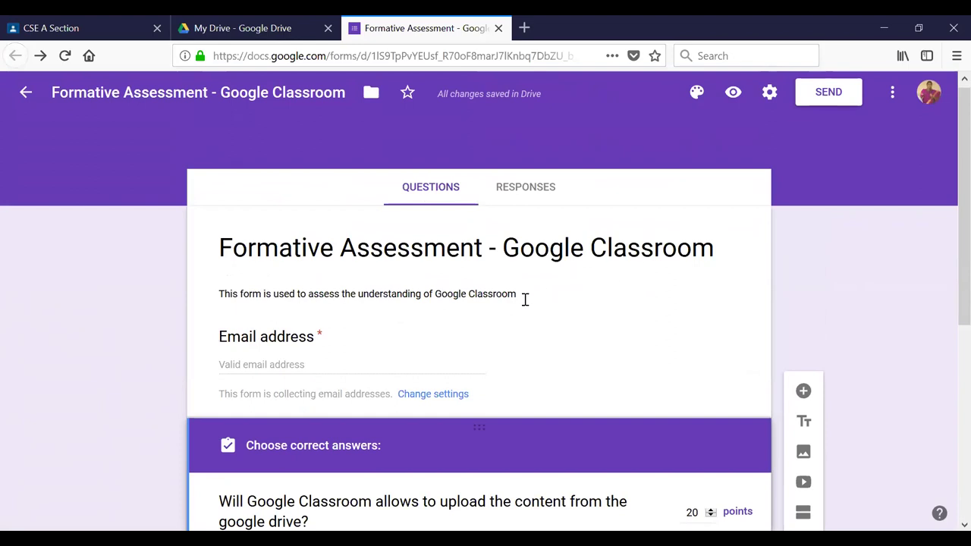
pyautogui.click(440, 190)
pyautogui.scroll(-3, 587, 273)
pyautogui.scroll(-1, 510, 346)
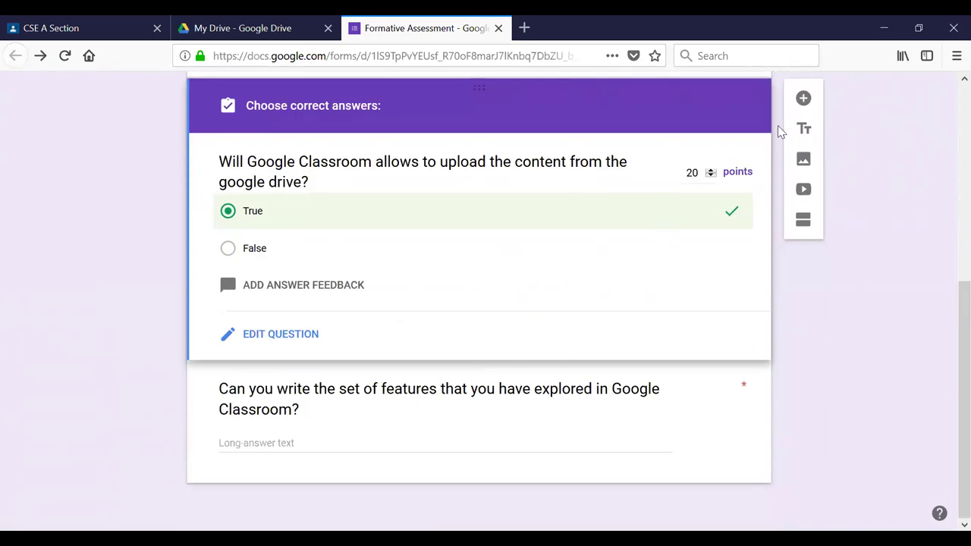
# - Add a new question and start its title 'What is feature not availble'
pyautogui.click(800, 101)
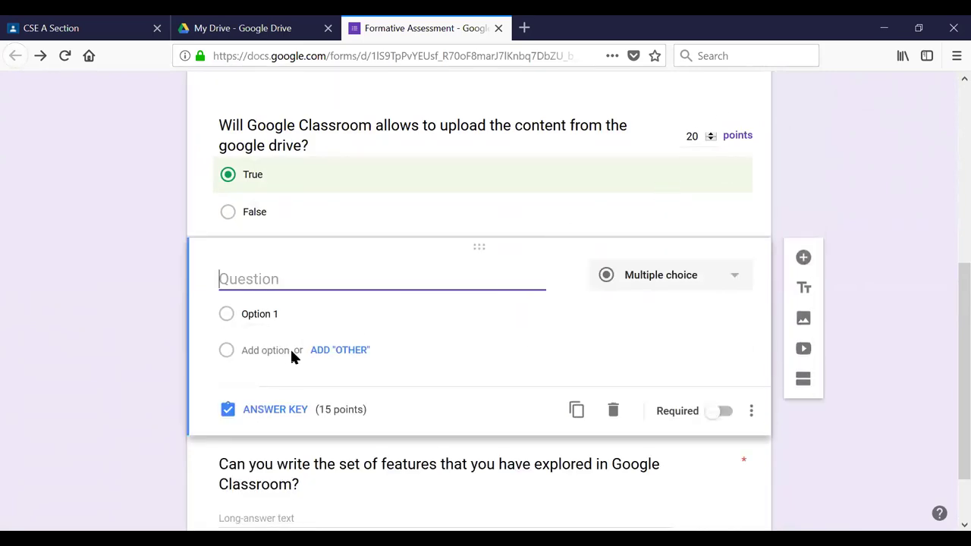
pyautogui.scroll(-1, 293, 369)
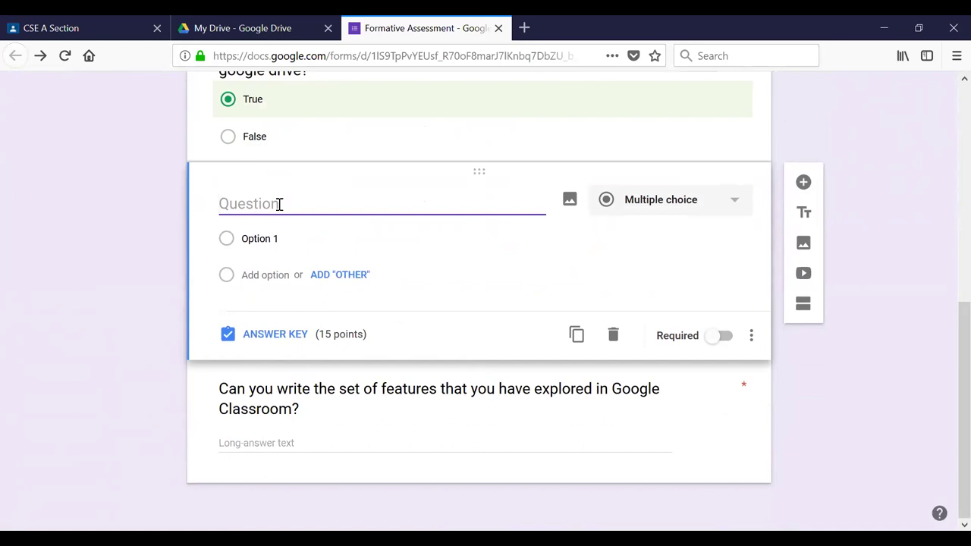
pyautogui.scroll(2, 440, 163)
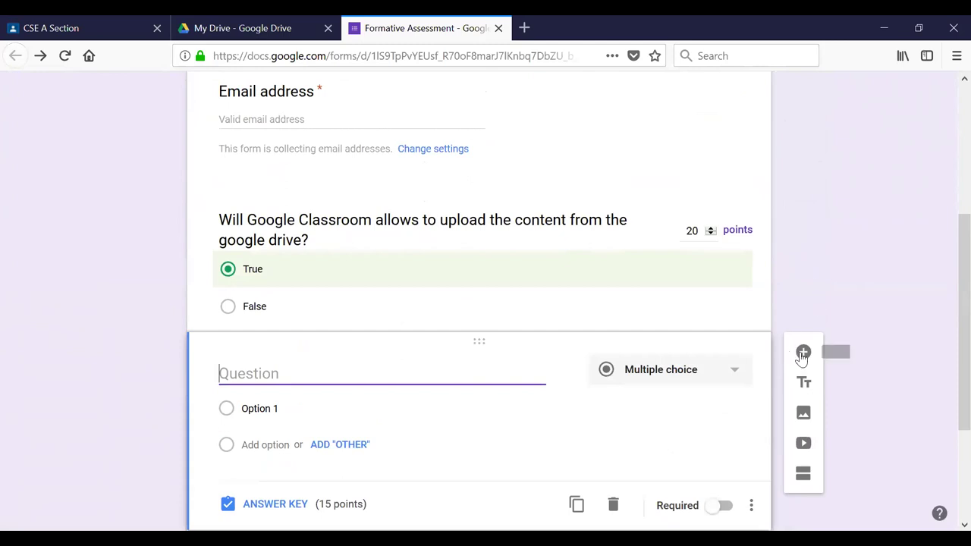
pyautogui.scroll(-2, 629, 299)
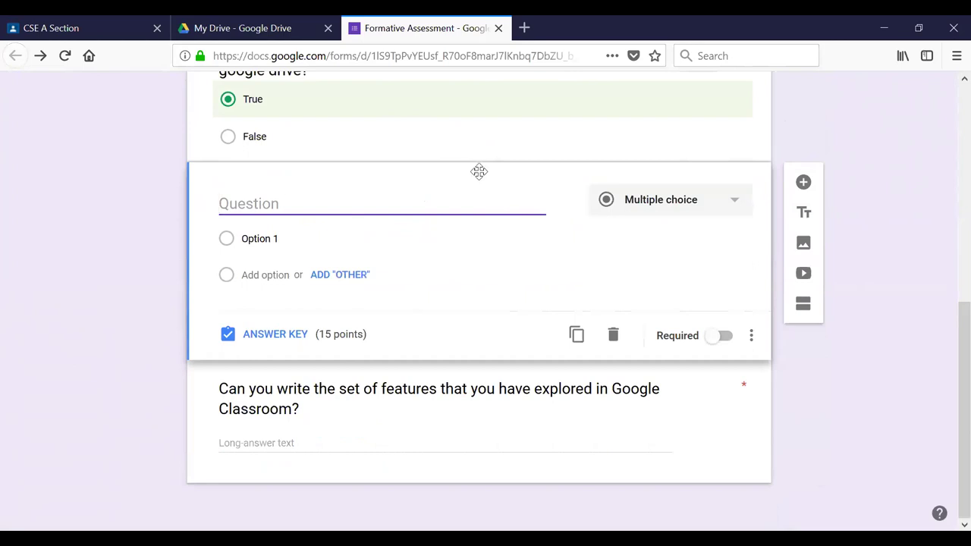
pyautogui.write('List the featur')
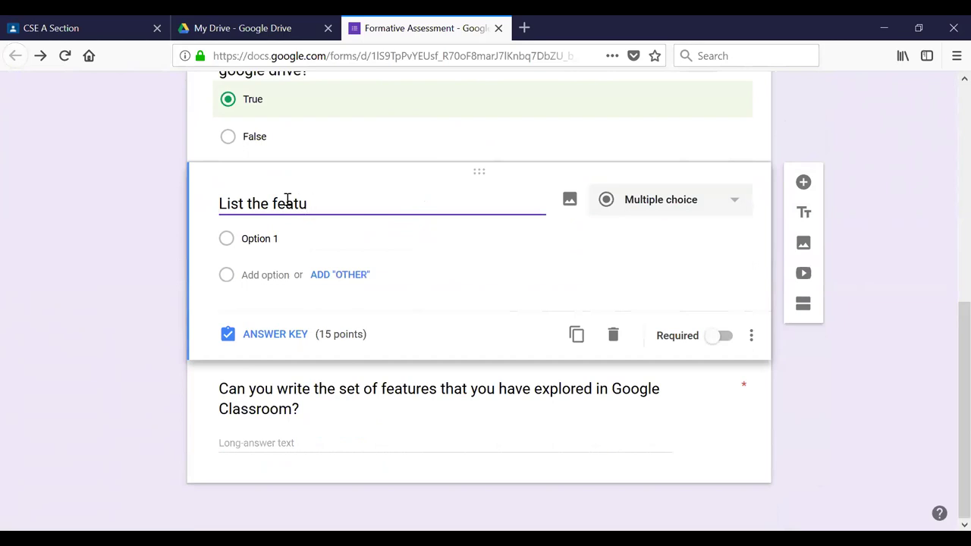
pyautogui.press('BackSpace')
pyautogui.press('BackSpace')
pyautogui.press('BackSpace')
pyautogui.press('BackSpace')
pyautogui.press('BackSpace')
pyautogui.press('BackSpace')
pyautogui.press('BackSpace')
pyautogui.press('BackSpace')
pyautogui.press('BackSpace')
pyautogui.press('BackSpace')
pyautogui.press('BackSpace')
pyautogui.press('BackSpace')
pyautogui.press('BackSpace')
pyautogui.press('BackSpace')
pyautogui.write('What is feature not a')
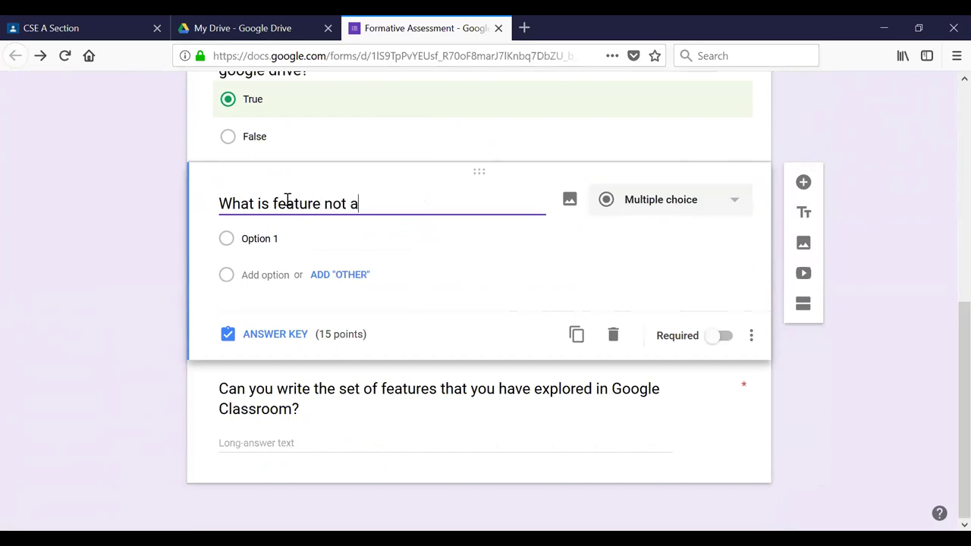
pyautogui.write('vailble')
# - Finish the title as '…available with the Google Classroom' and enter first option 'Content Mangemnet'
pyautogui.press('BackSpace')
pyautogui.write('le with')
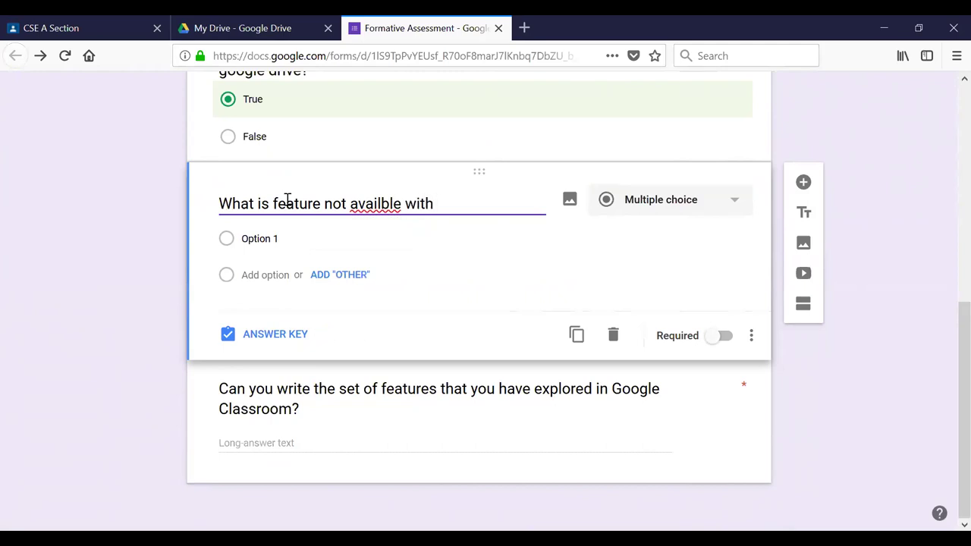
pyautogui.rightClick(375, 205)
pyautogui.click(406, 220)
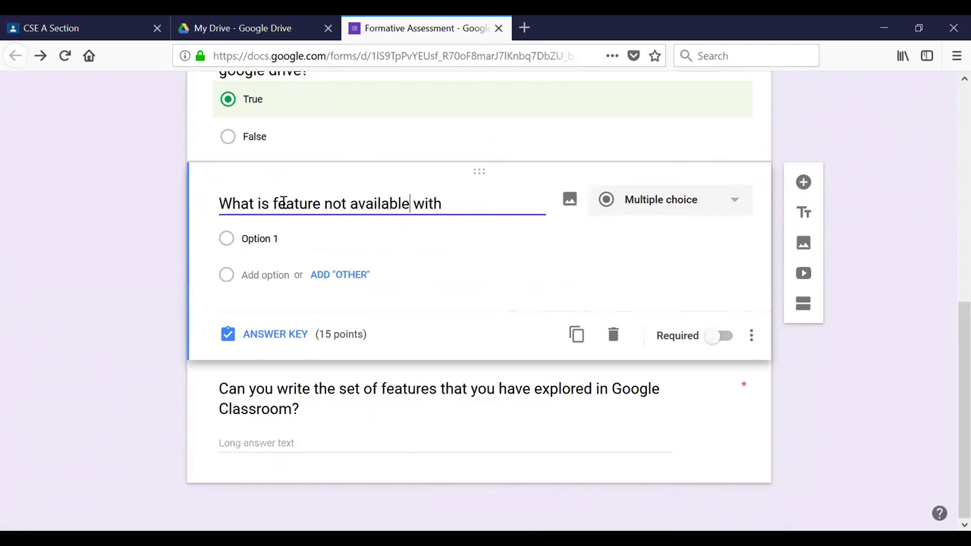
pyautogui.write('the Google')
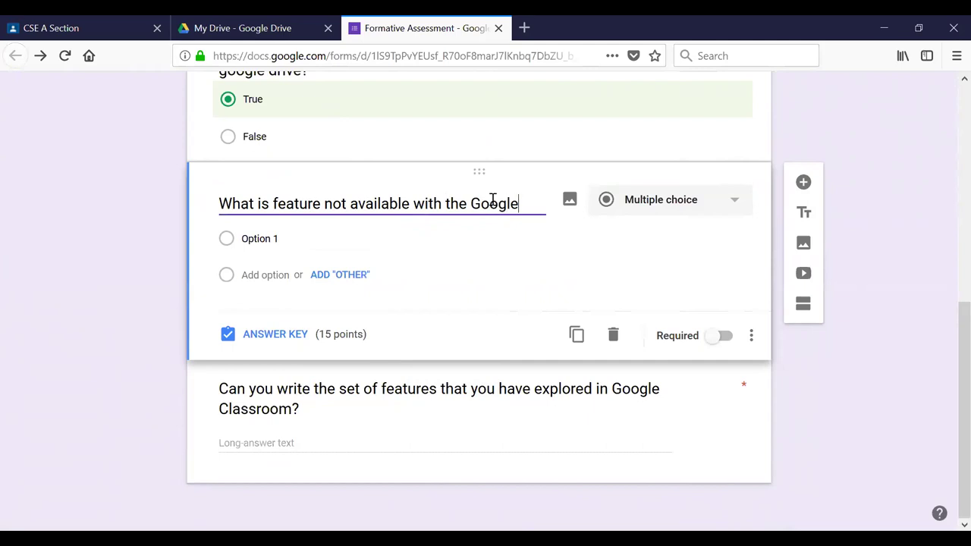
pyautogui.write(' Classroom?')
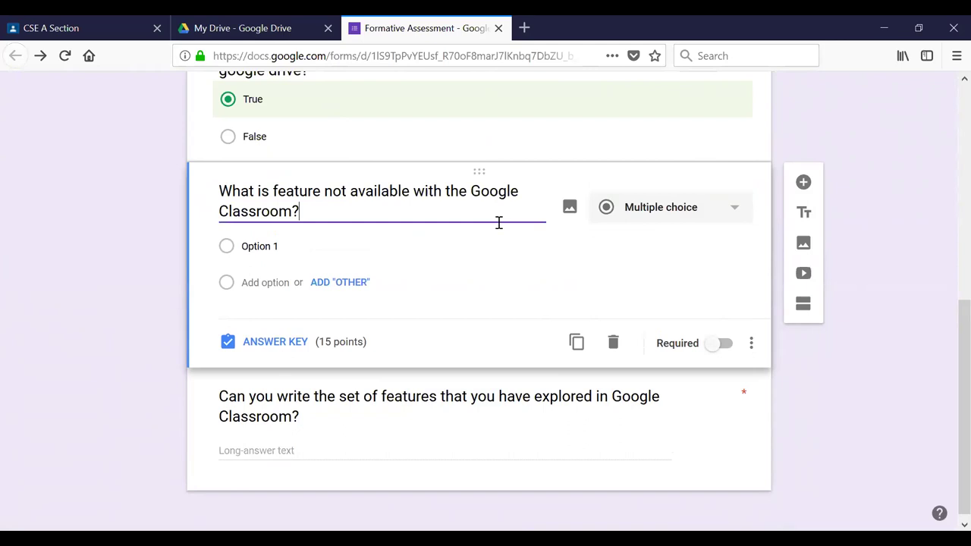
pyautogui.click(311, 245)
pyautogui.write('Content Mangemnet')
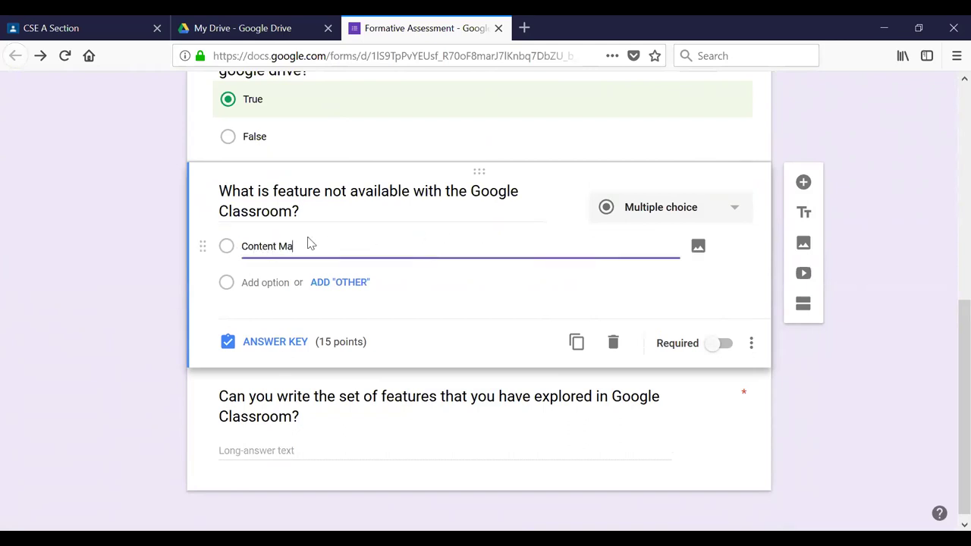
# - Add an Other choice plus options 'Learning Mangemnee' and 'Assessment'
pyautogui.click(329, 283)
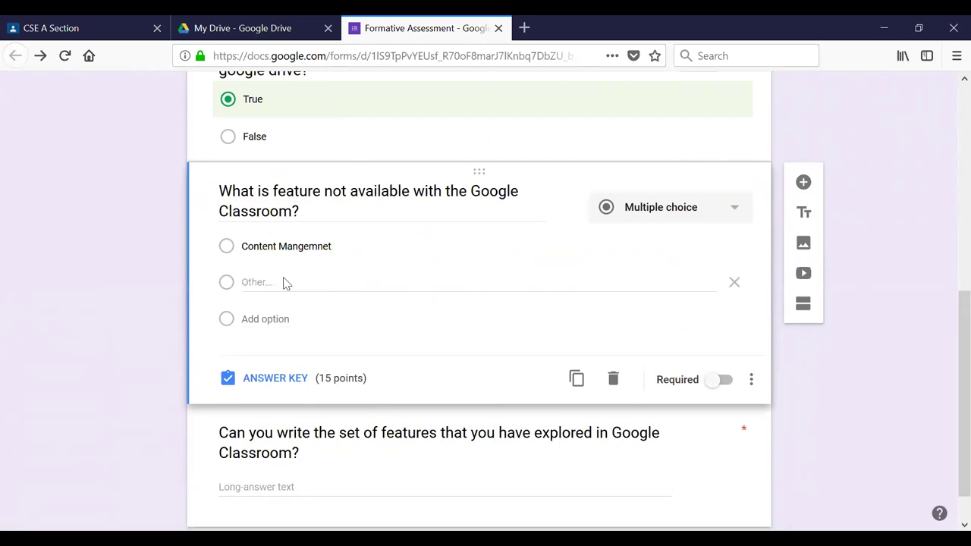
pyautogui.click(258, 318)
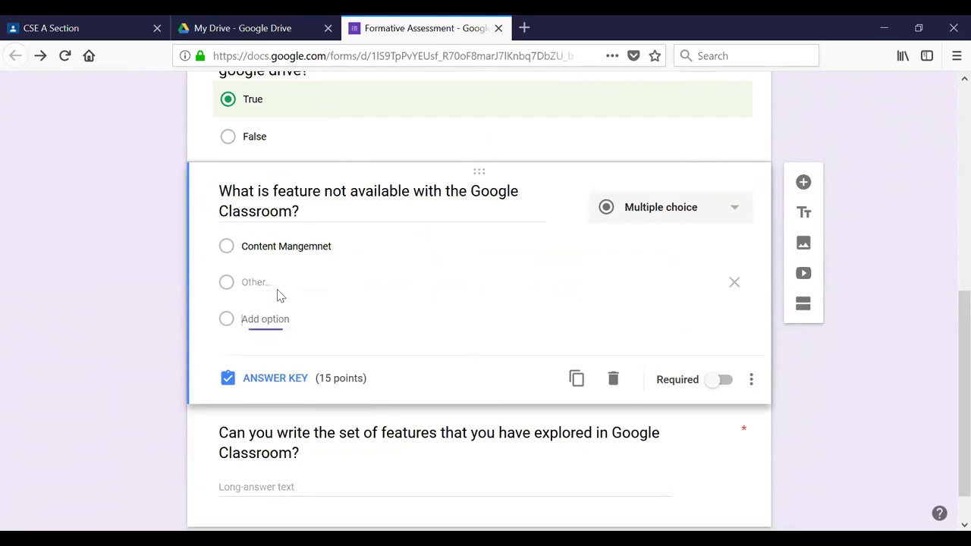
pyautogui.write('Lea')
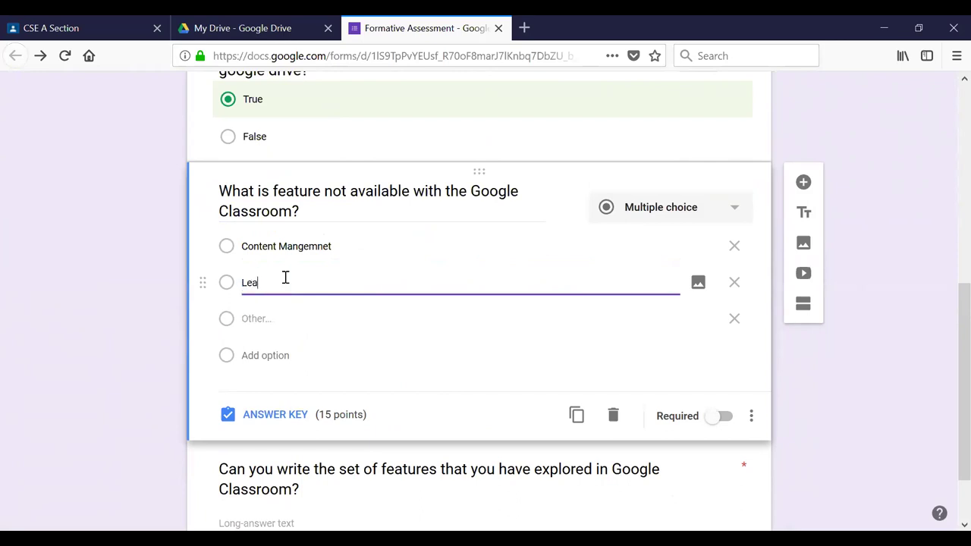
pyautogui.write('rning Mangemne')
pyautogui.write('e')
pyautogui.click(249, 354)
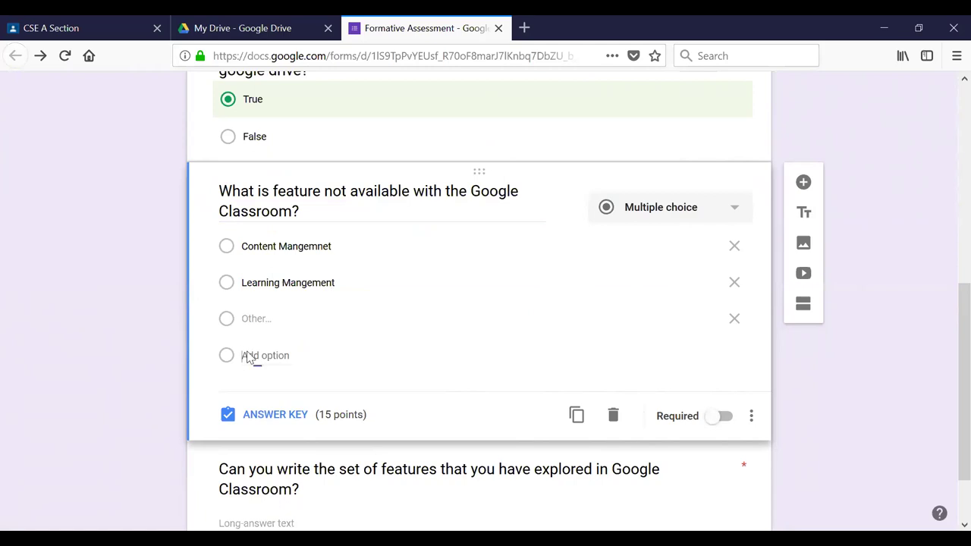
pyautogui.write('Assessment')
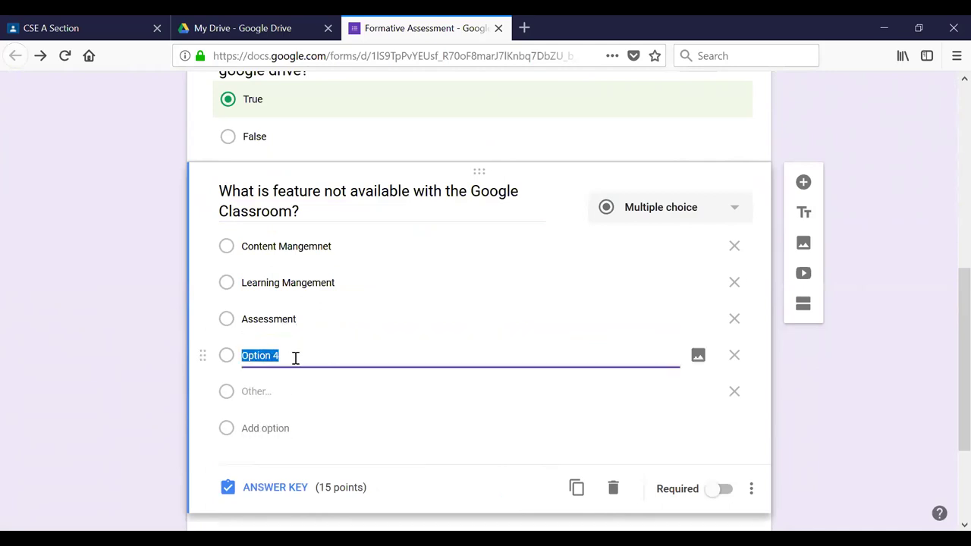
# - Make Gamification the fourth option and remove the Other row and empty Option 5
pyautogui.write('Gamification')
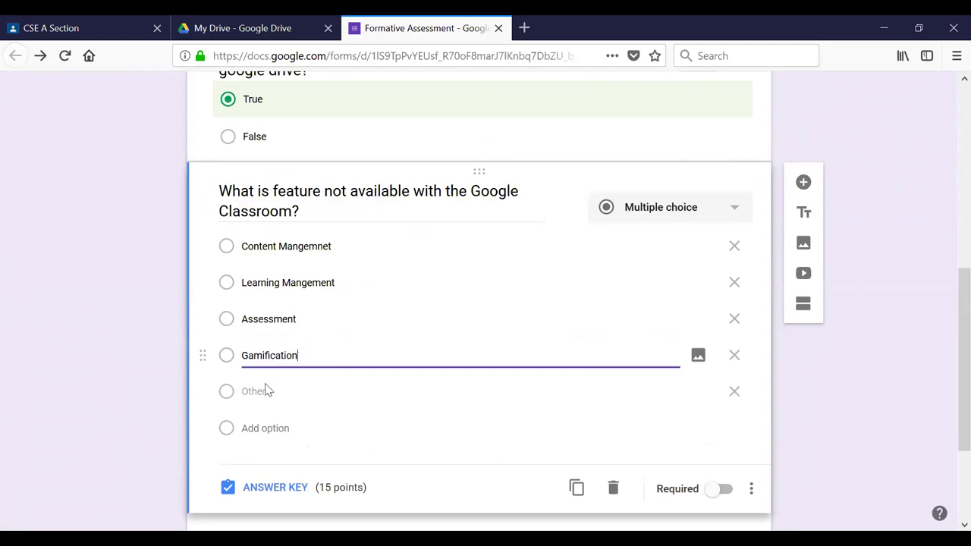
pyautogui.click(257, 427)
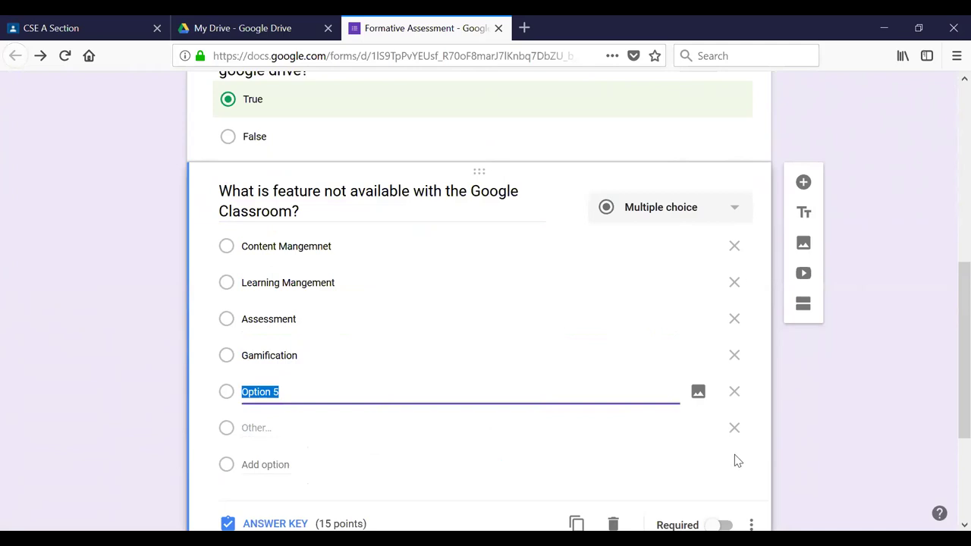
pyautogui.click(733, 429)
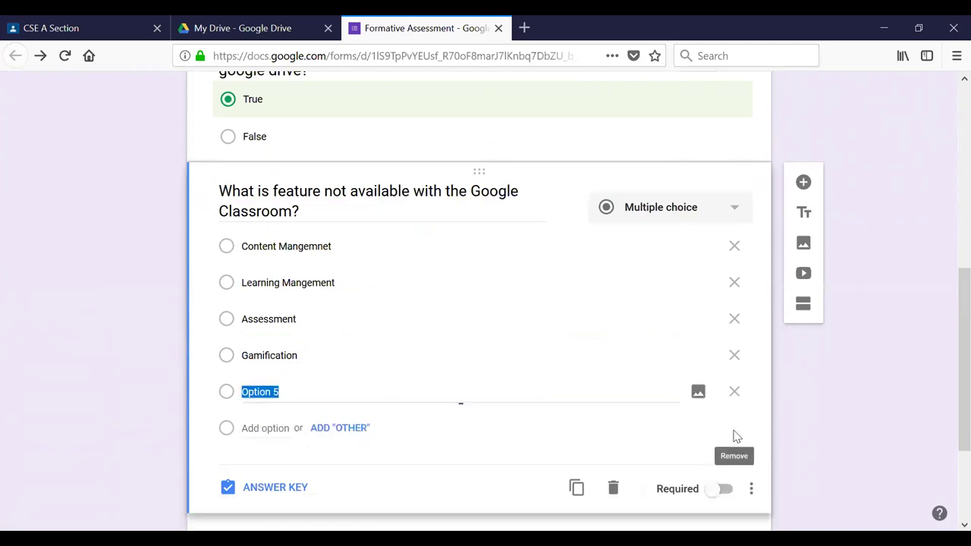
pyautogui.click(735, 392)
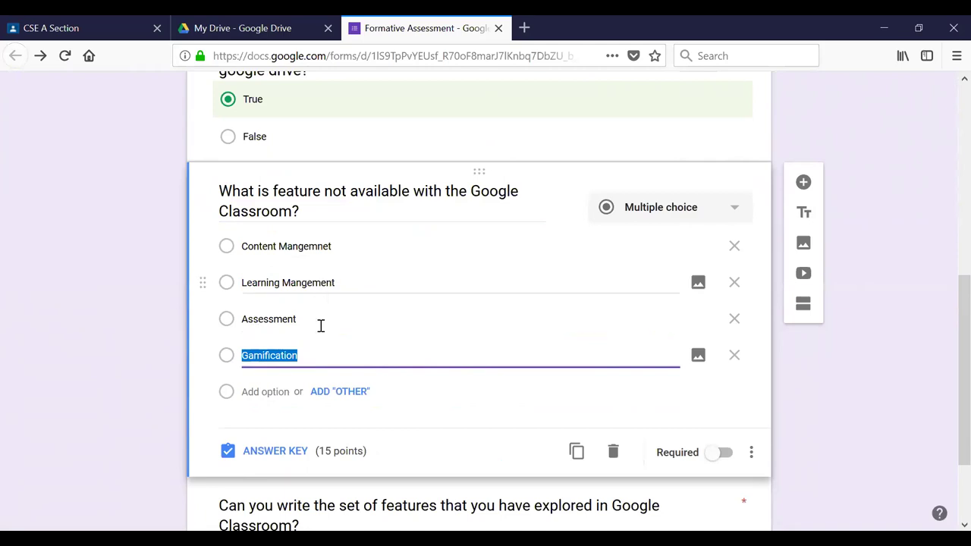
# - Mark Gamification correct, fix the first option to 'Content Managment', and make the question required
pyautogui.click(260, 454)
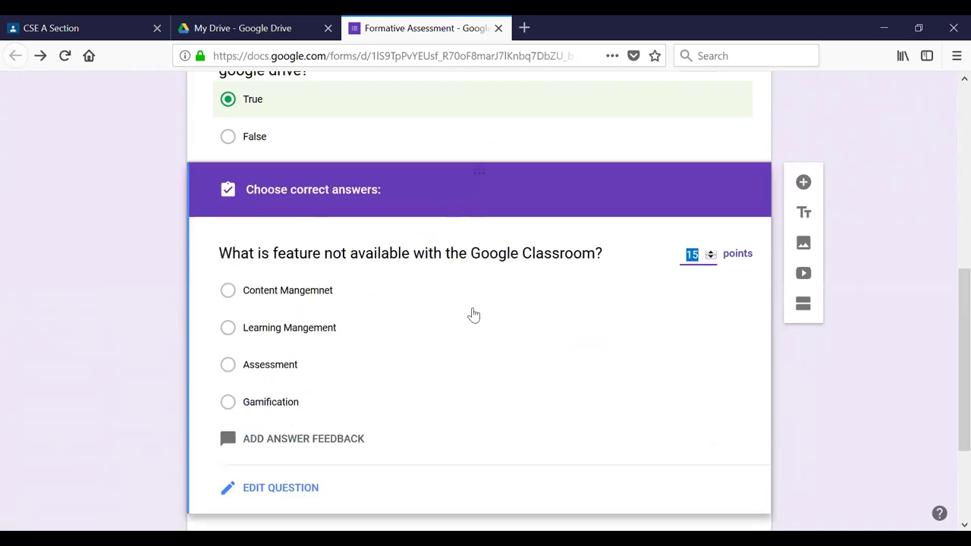
pyautogui.click(229, 402)
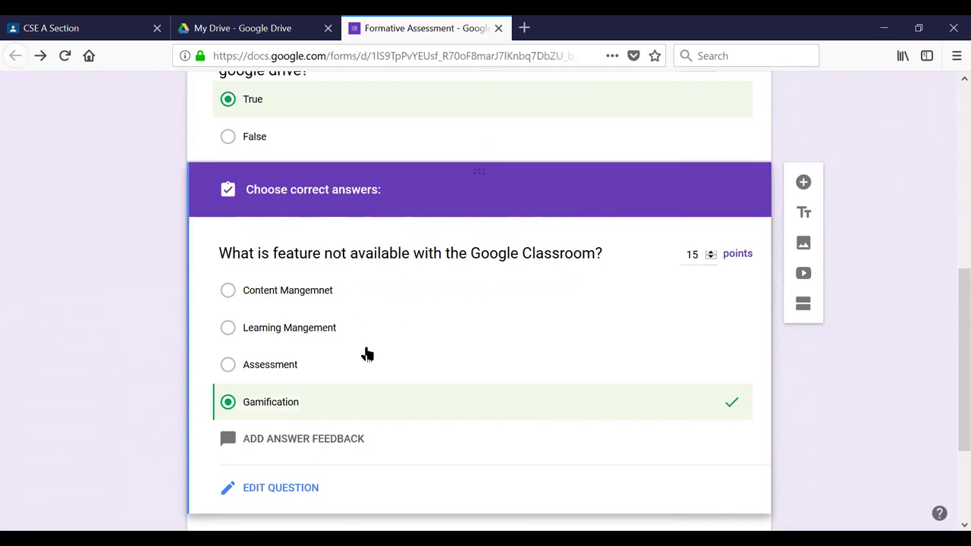
pyautogui.click(292, 489)
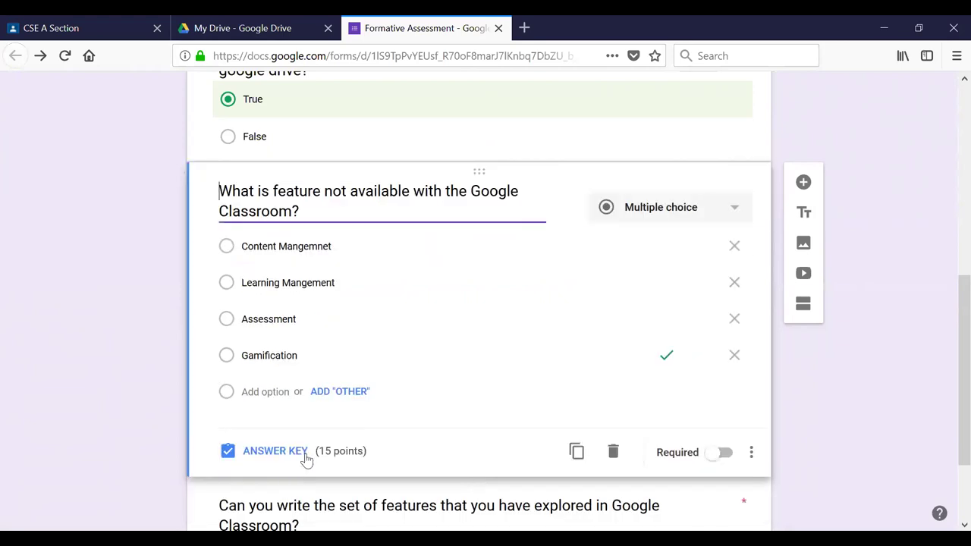
pyautogui.click(297, 248)
pyautogui.write('a')
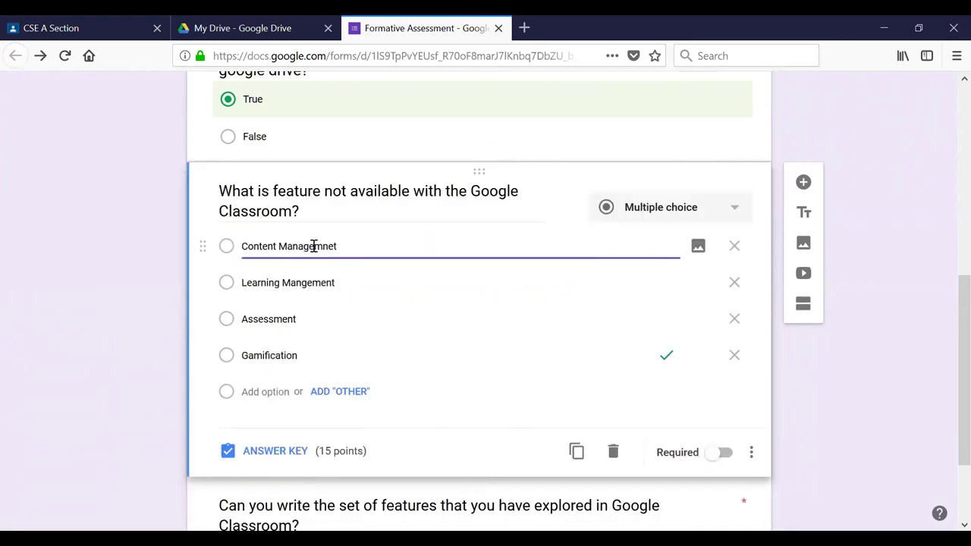
pyautogui.press('BackSpace')
pyautogui.click(719, 453)
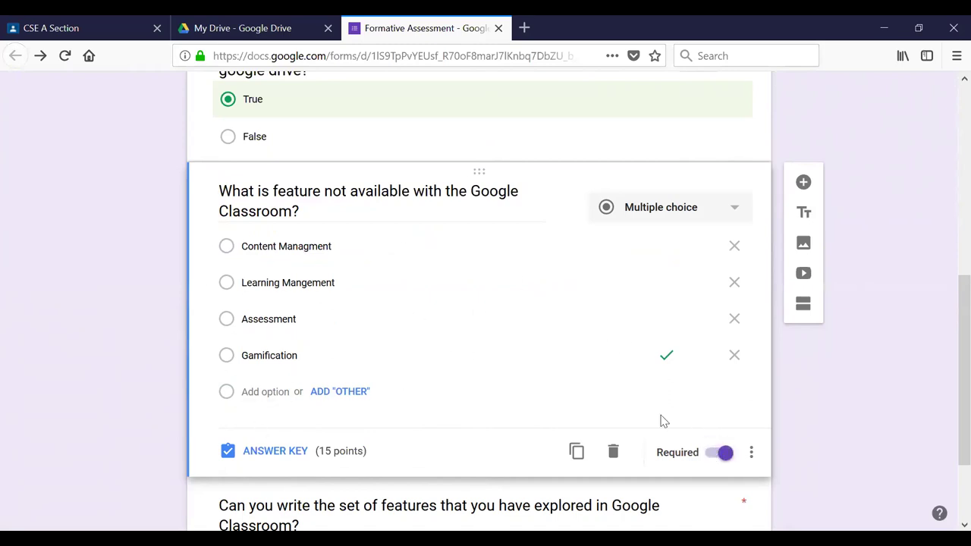
pyautogui.scroll(3, 610, 351)
pyautogui.scroll(-5, 597, 375)
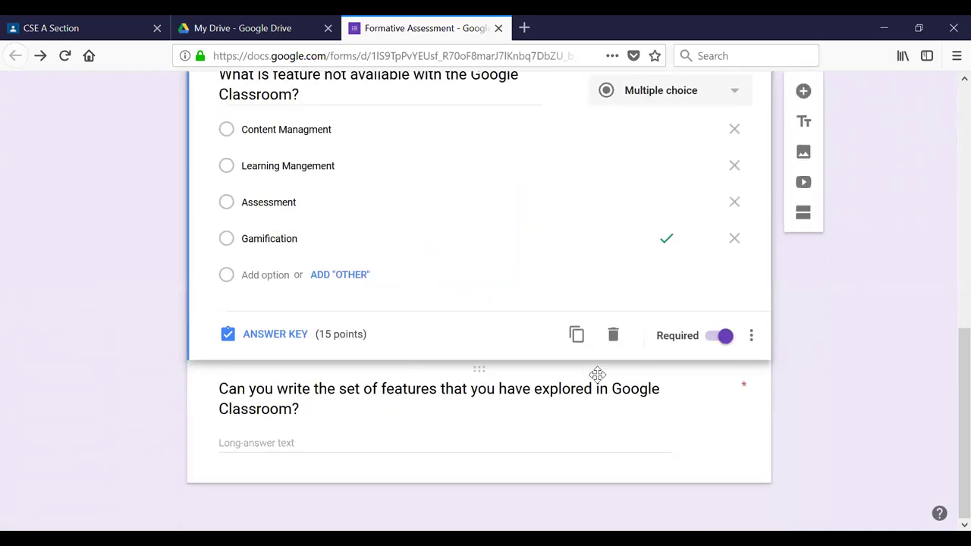
pyautogui.scroll(4, 570, 369)
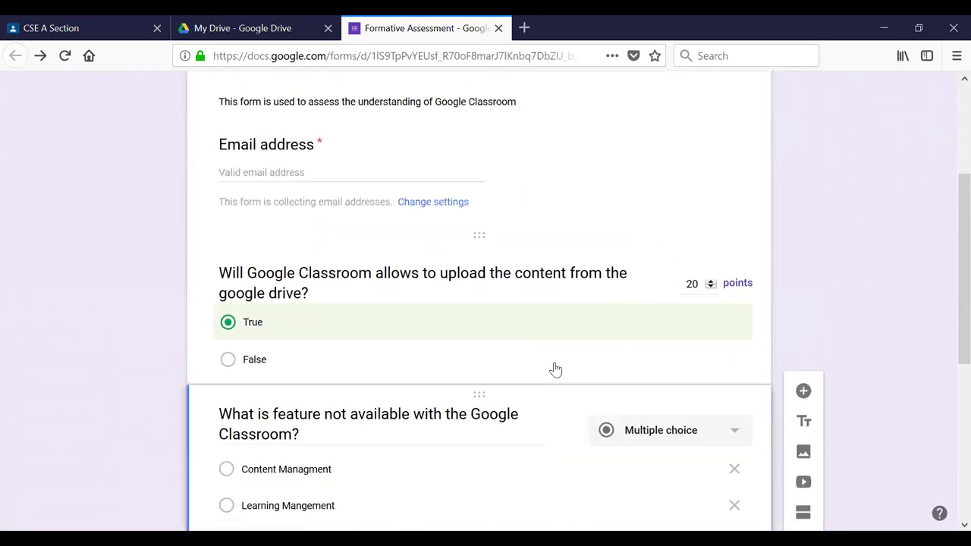
pyautogui.scroll(-3, 573, 402)
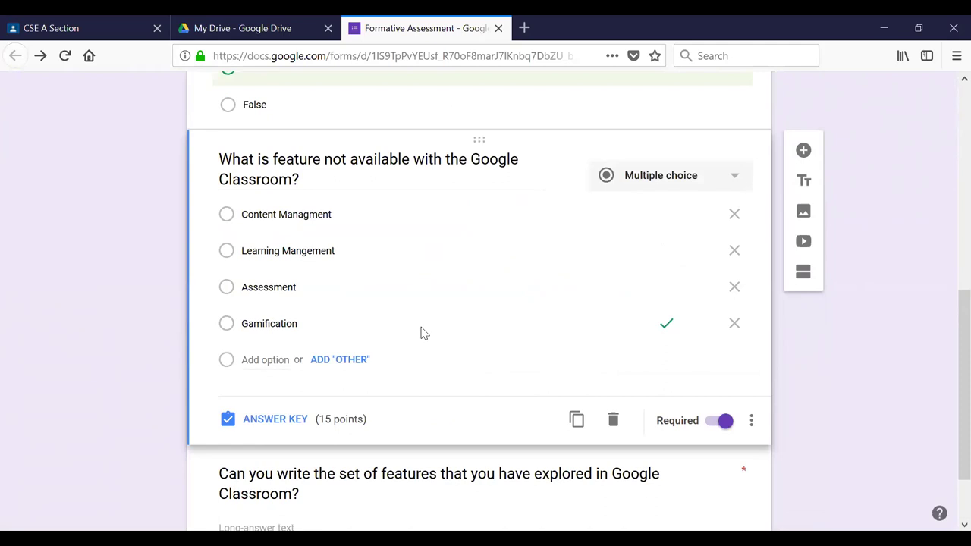
pyautogui.click(258, 427)
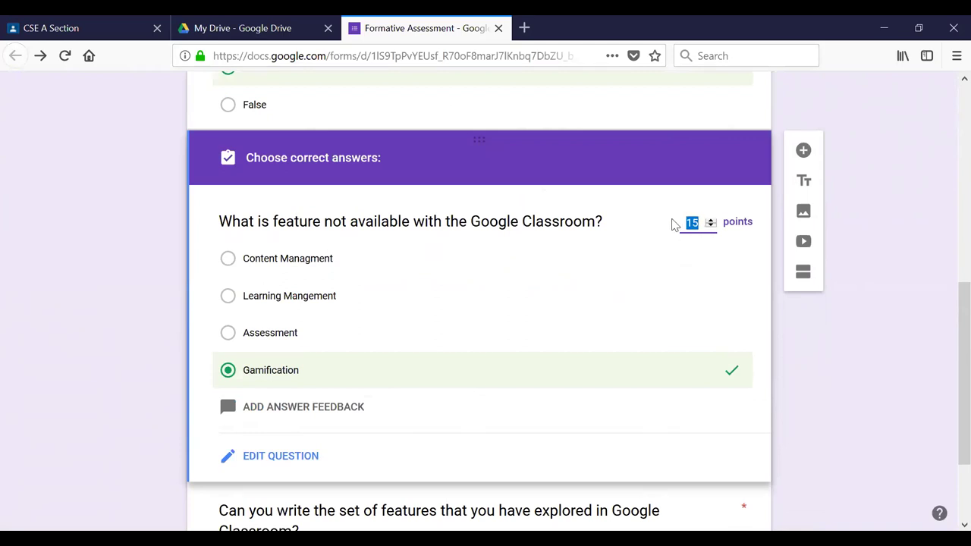
pyautogui.scroll(-3, 553, 299)
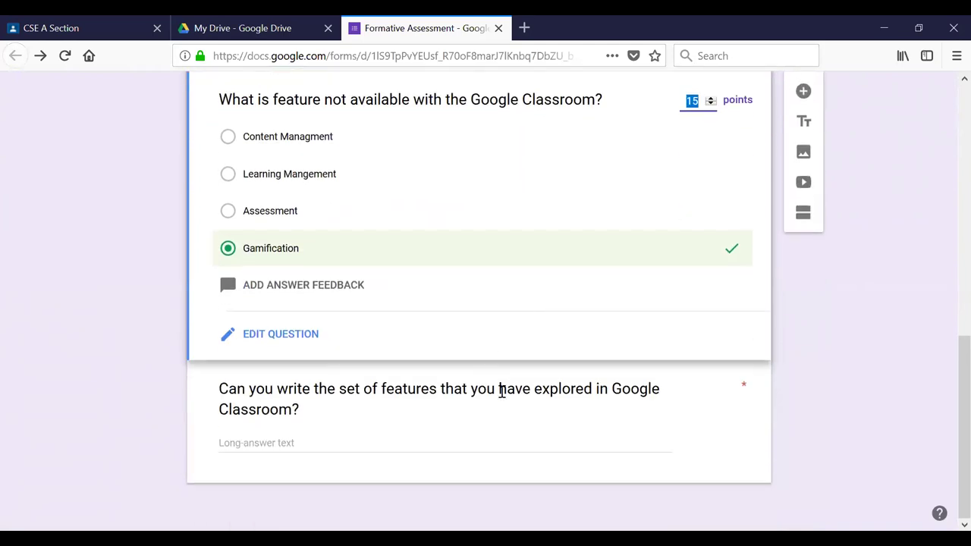
pyautogui.click(483, 457)
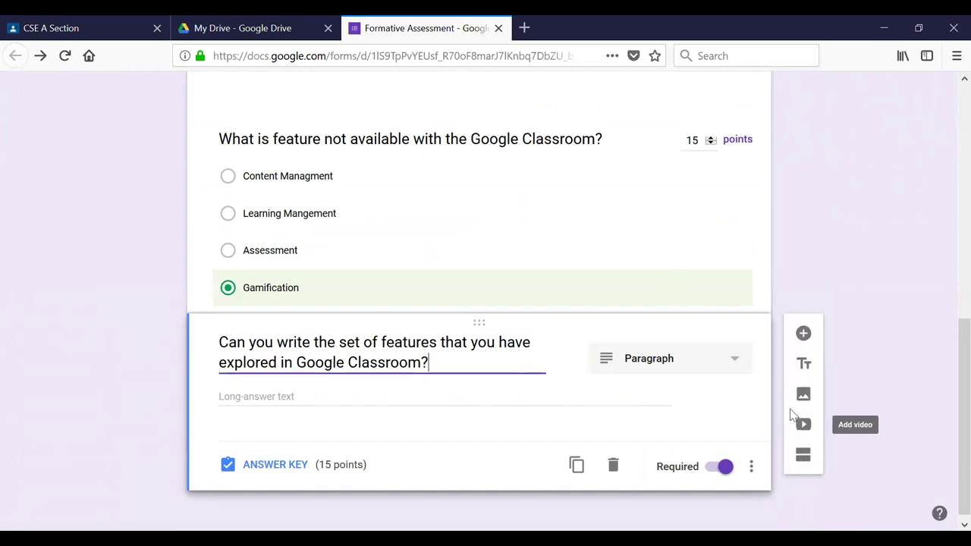
pyautogui.scroll(2, 618, 245)
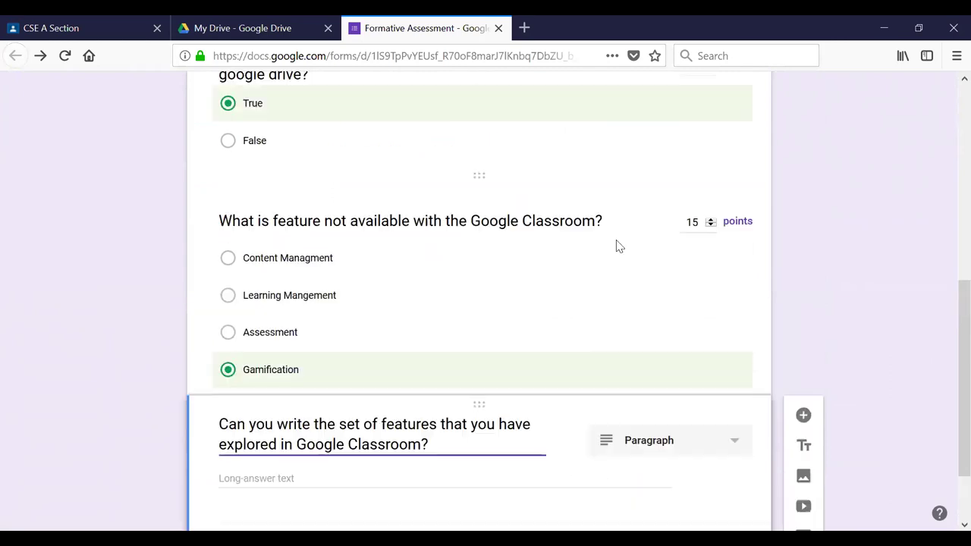
pyautogui.scroll(5, 618, 245)
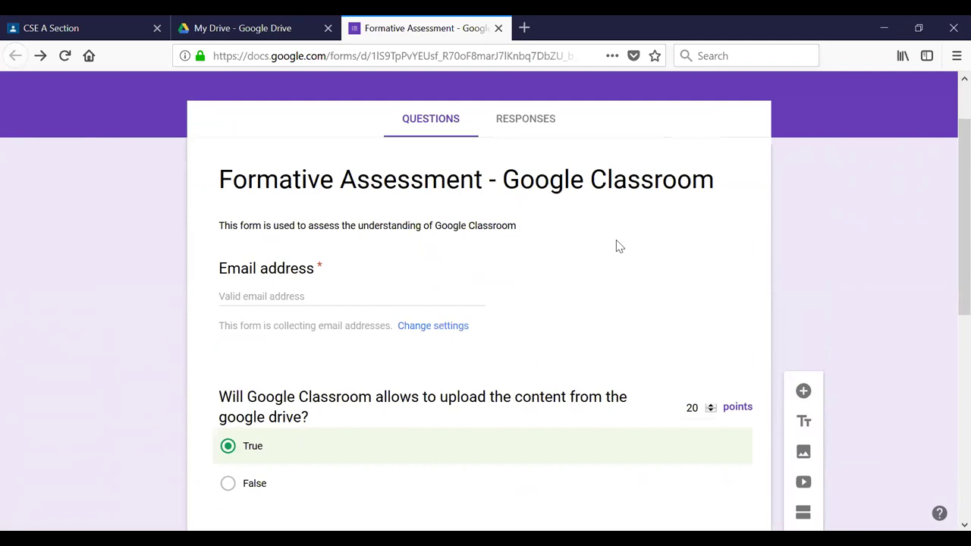
pyautogui.scroll(2, 618, 245)
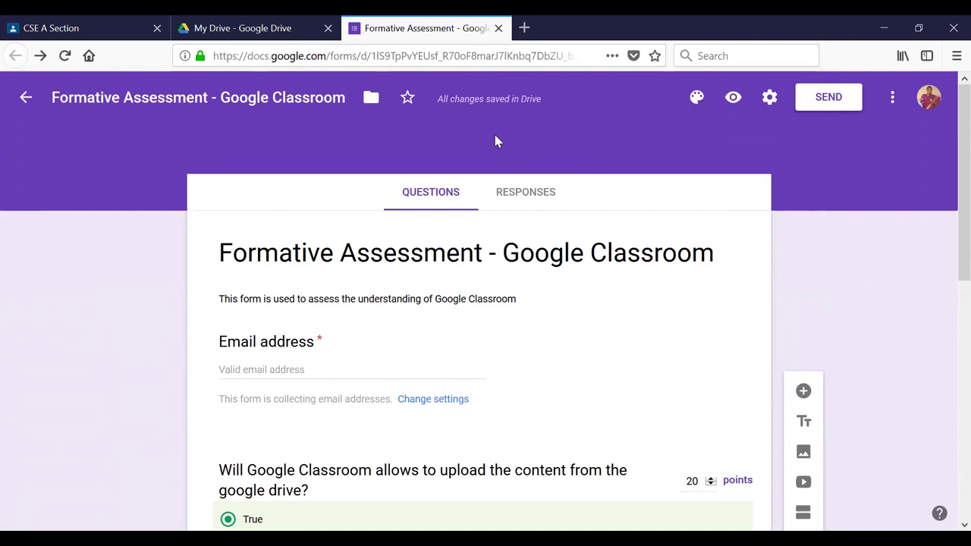
# - Open the Send form dialog and switch to sharing the quiz as a link
pyautogui.click(826, 109)
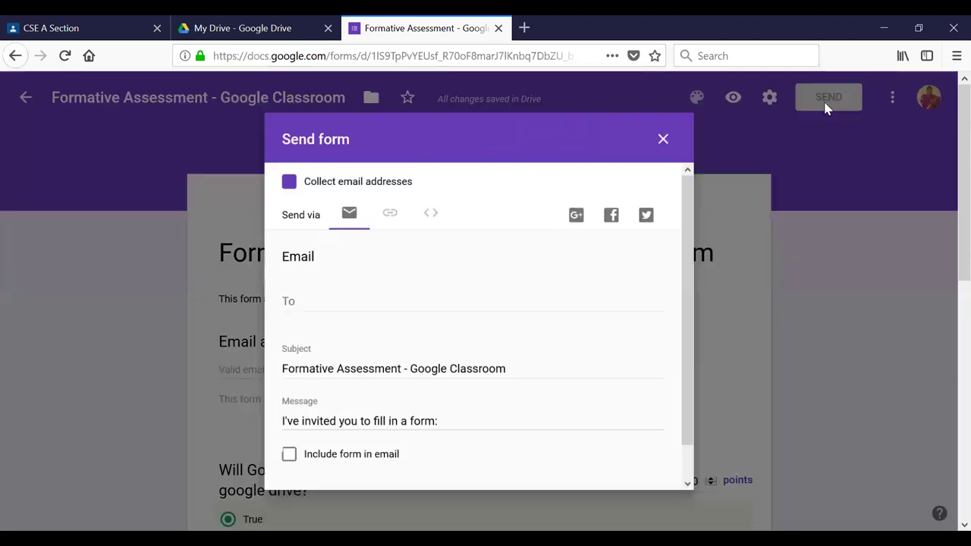
pyautogui.click(310, 304)
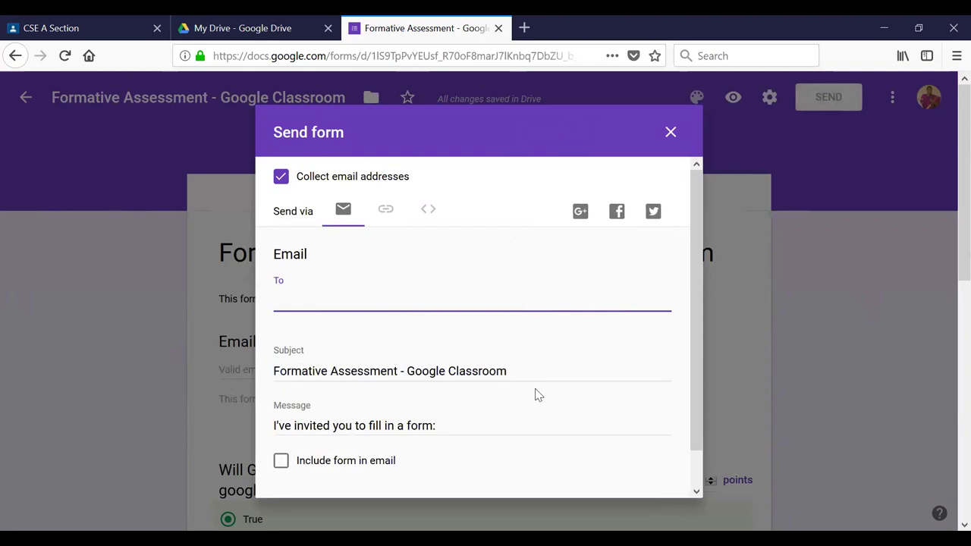
pyautogui.click(384, 213)
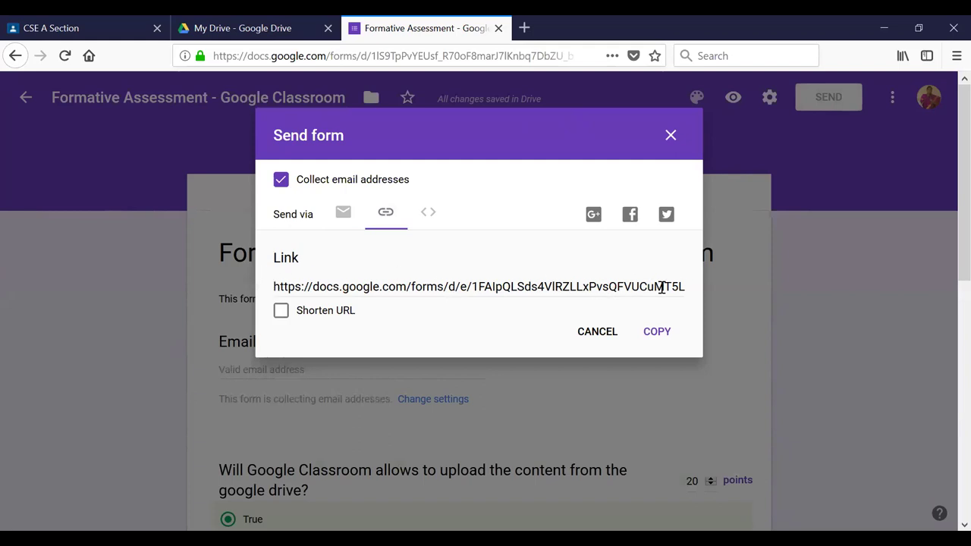
# - Copy the shortened goo.gl quiz link and close the Send form dialog
pyautogui.click(285, 313)
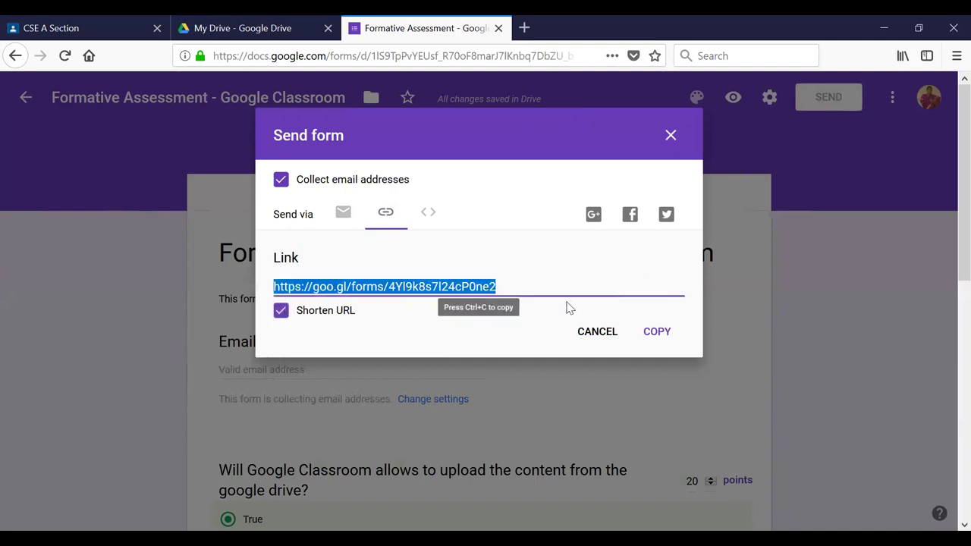
pyautogui.click(282, 312)
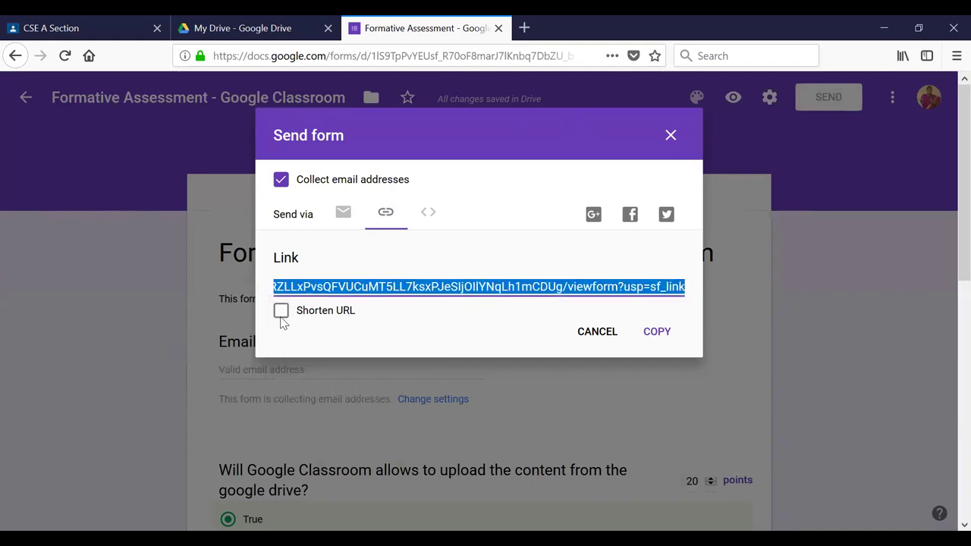
pyautogui.click(282, 312)
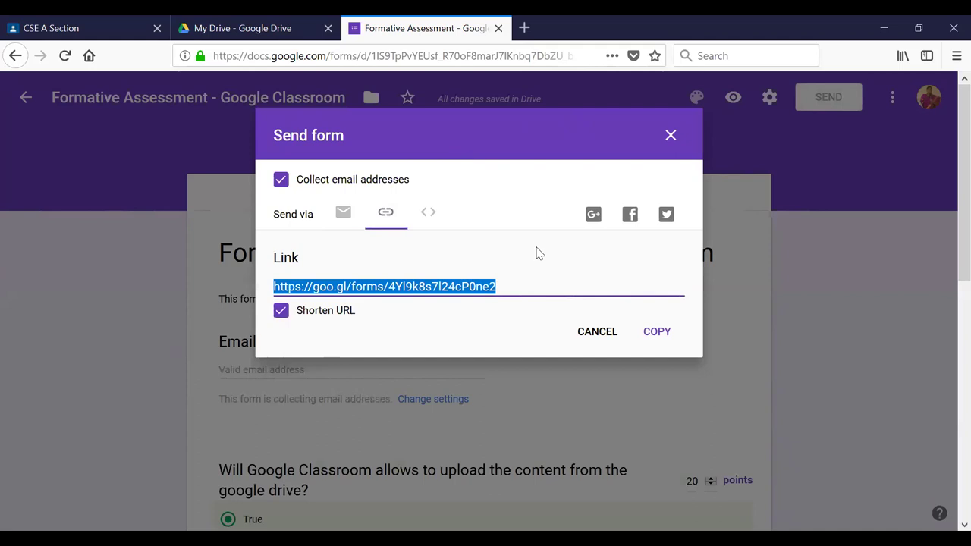
pyautogui.click(657, 336)
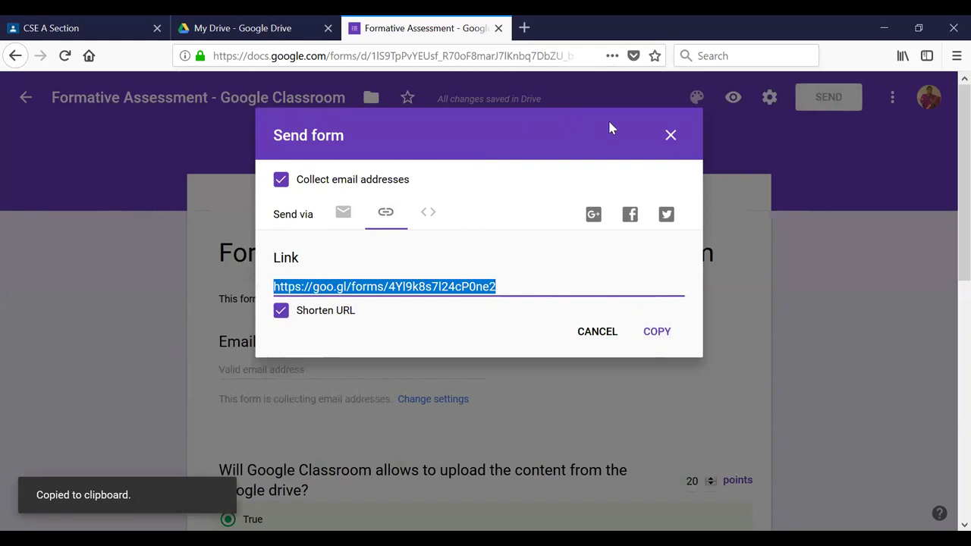
pyautogui.click(671, 135)
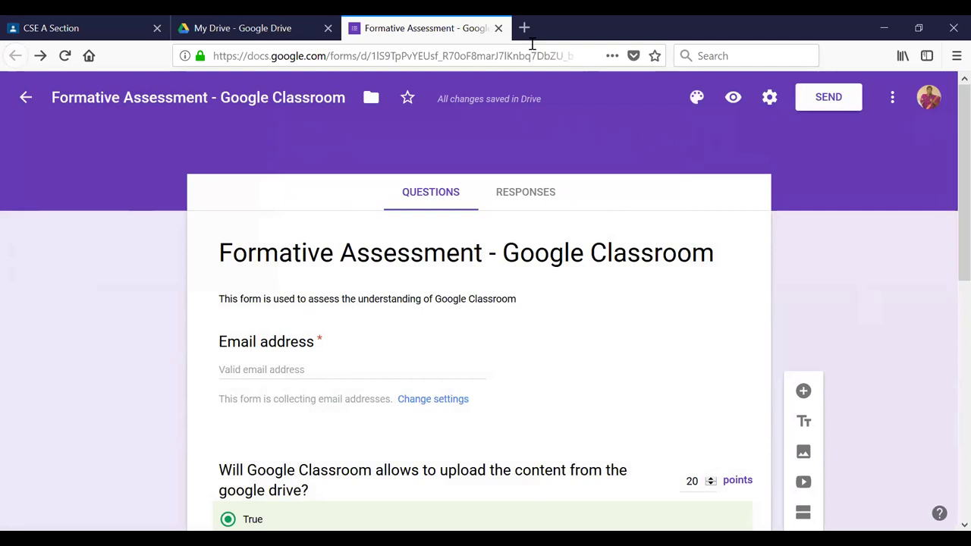
# - In the CSE A Section stream, start an announcement filed under topic 1.0 Data Types
pyautogui.click(102, 26)
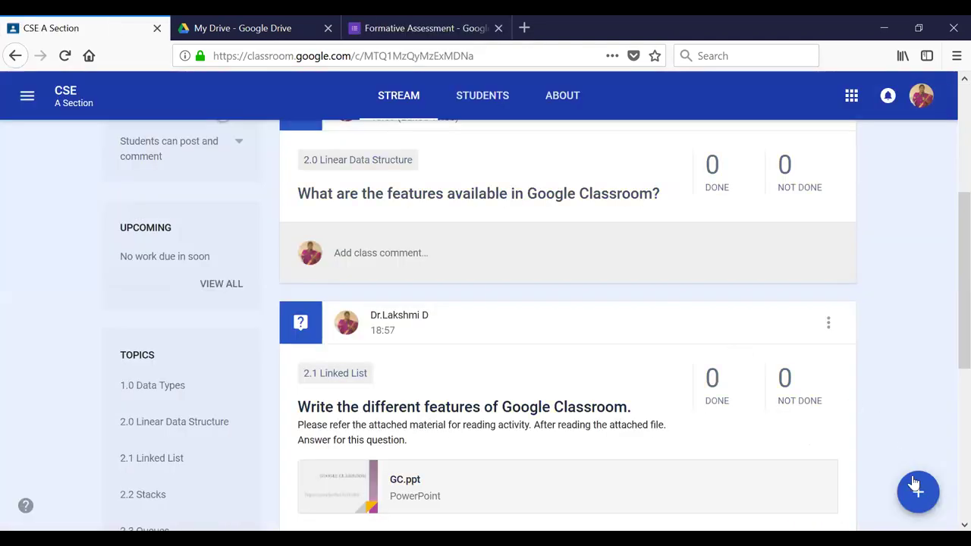
pyautogui.moveTo(916, 484)
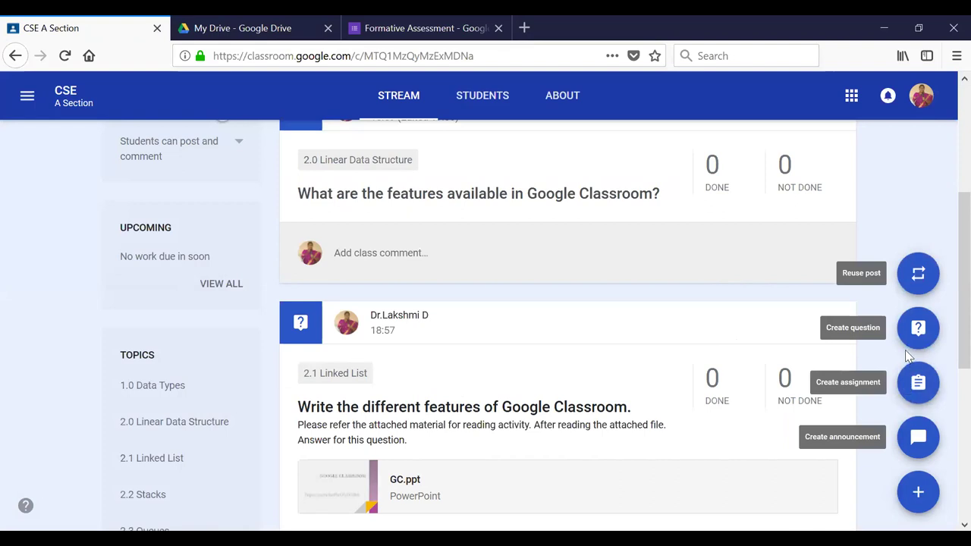
pyautogui.click(918, 439)
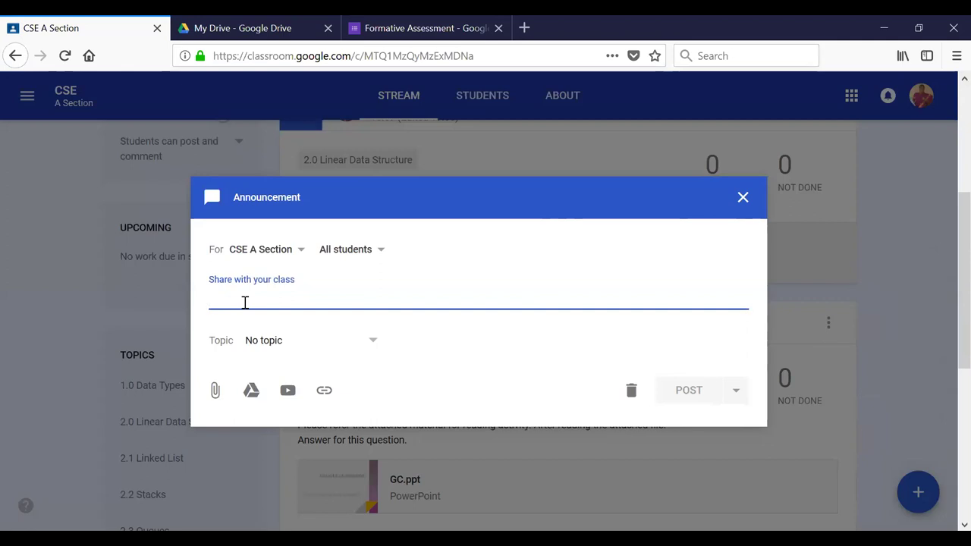
pyautogui.click(374, 343)
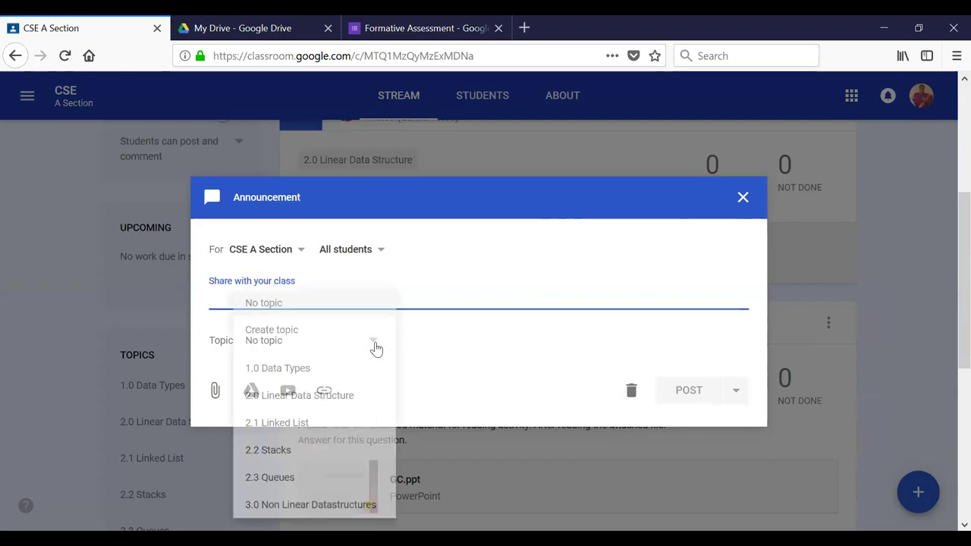
pyautogui.click(343, 370)
# - Paste the goo.gl quiz link as the announcement message and post it
pyautogui.click(254, 298)
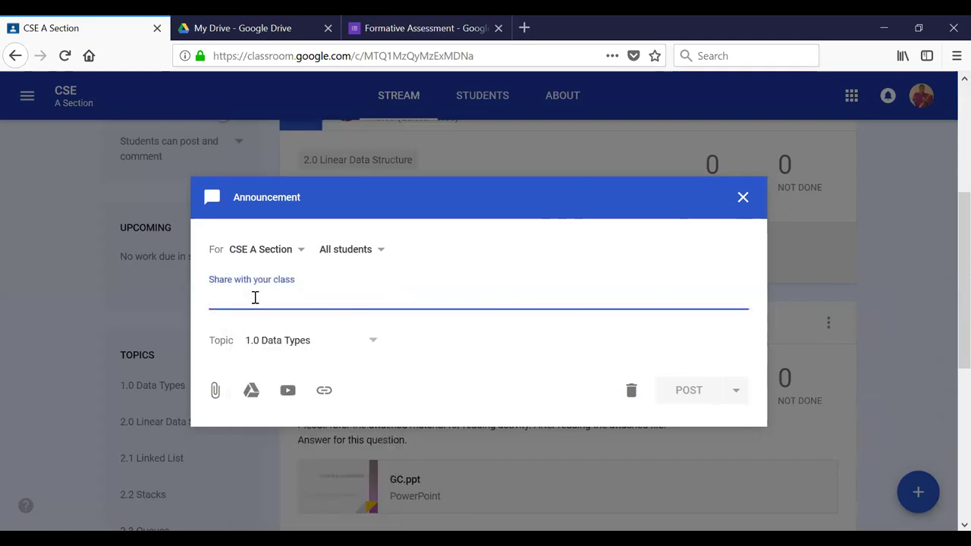
pyautogui.hotkey('ctrl', 'v')
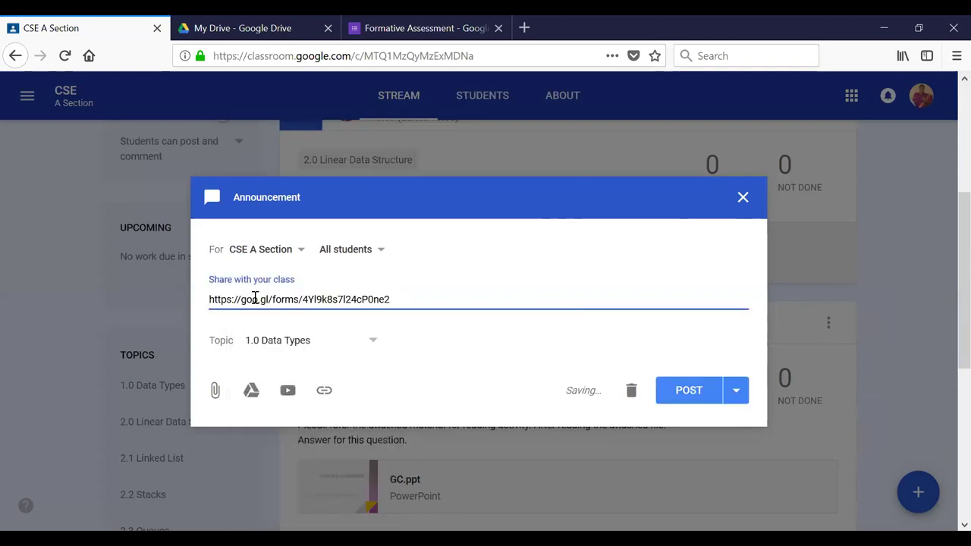
pyautogui.click(687, 391)
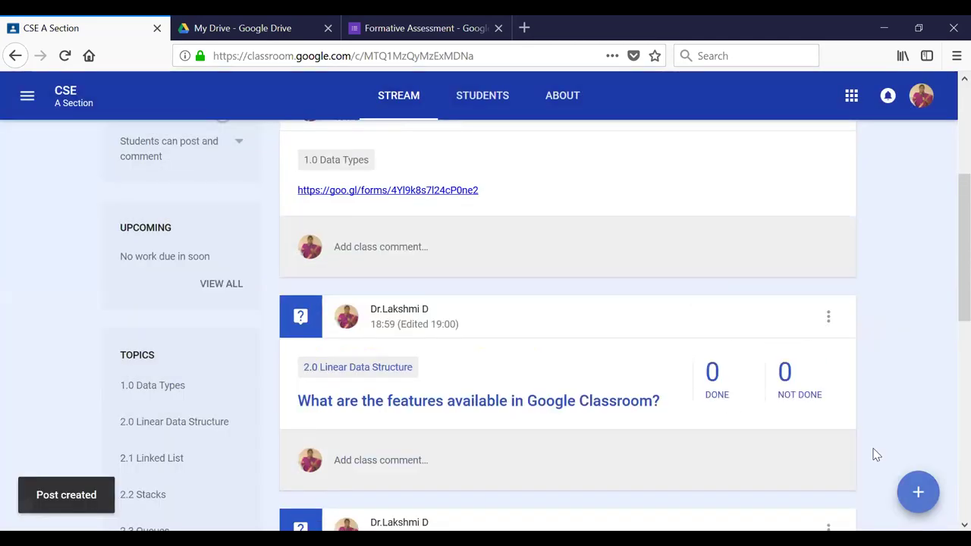
# - Start a new assignment with the shortened goo.gl quiz link attached
pyautogui.click(914, 385)
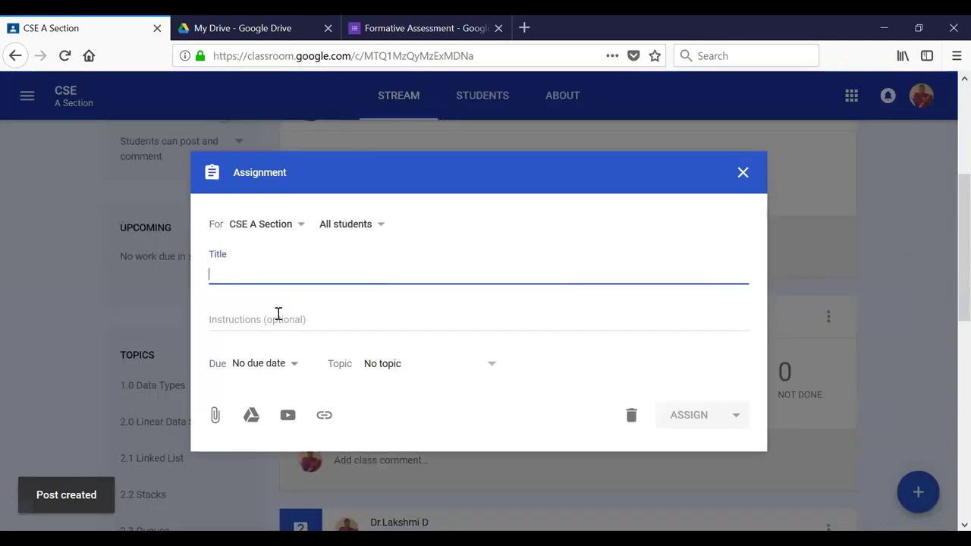
pyautogui.click(324, 415)
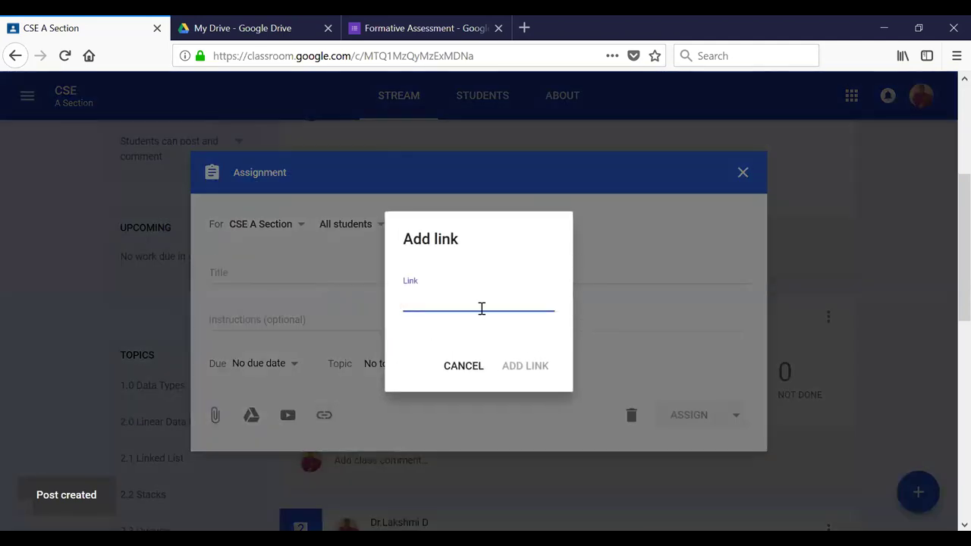
pyautogui.hotkey('ctrl', 'v')
pyautogui.click(513, 372)
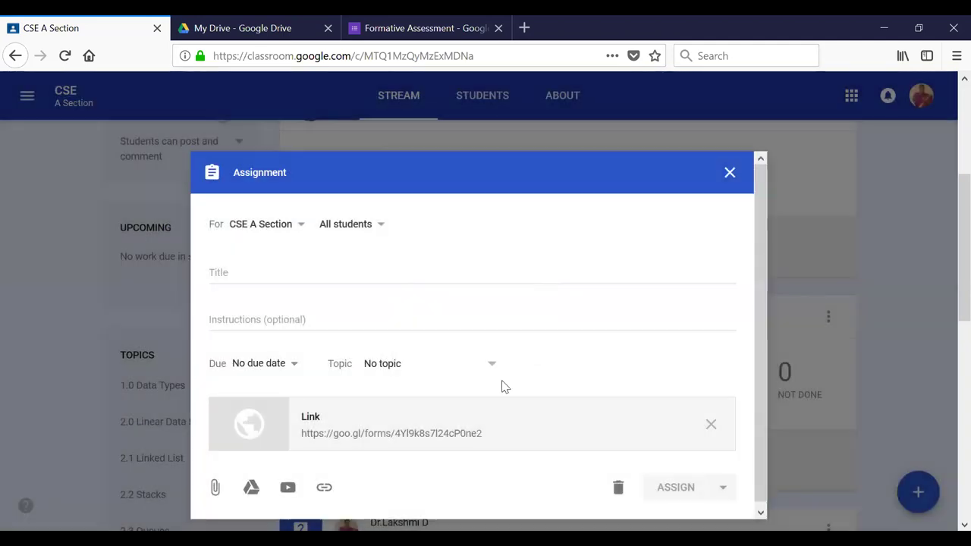
# - Title it 'Assessment', add instructions asking students to participate, and assign it
pyautogui.click(263, 273)
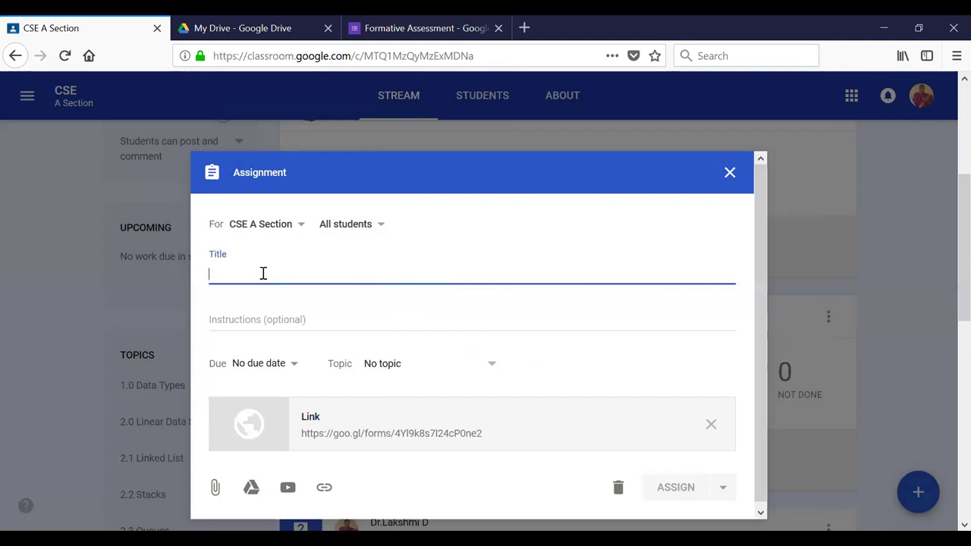
pyautogui.write('Assessment')
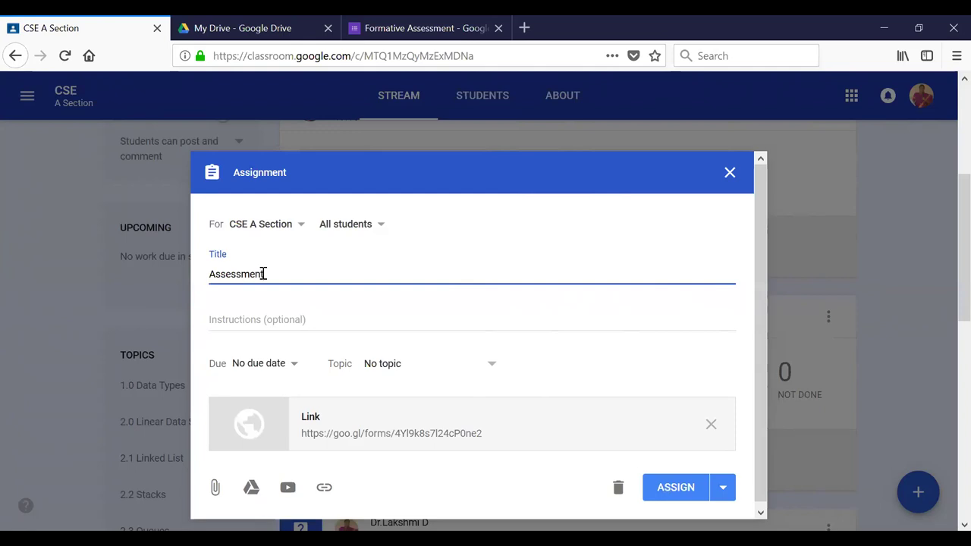
pyautogui.click(266, 318)
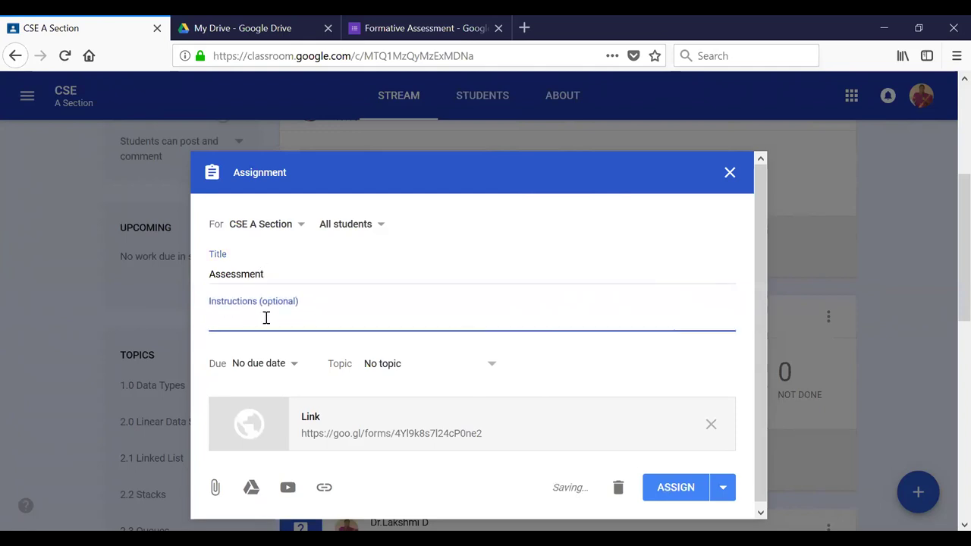
pyautogui.write('Dear Students')
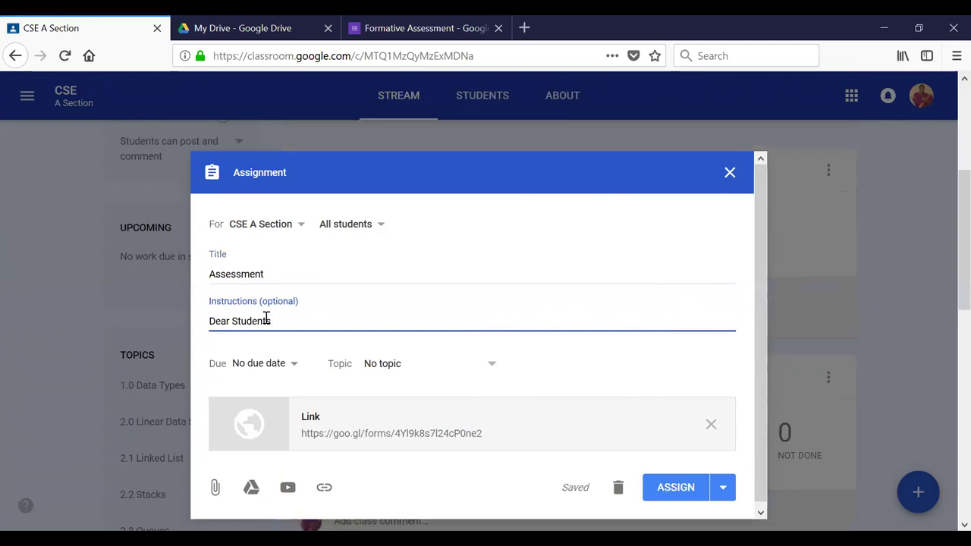
pyautogui.write(' ...Please participate')
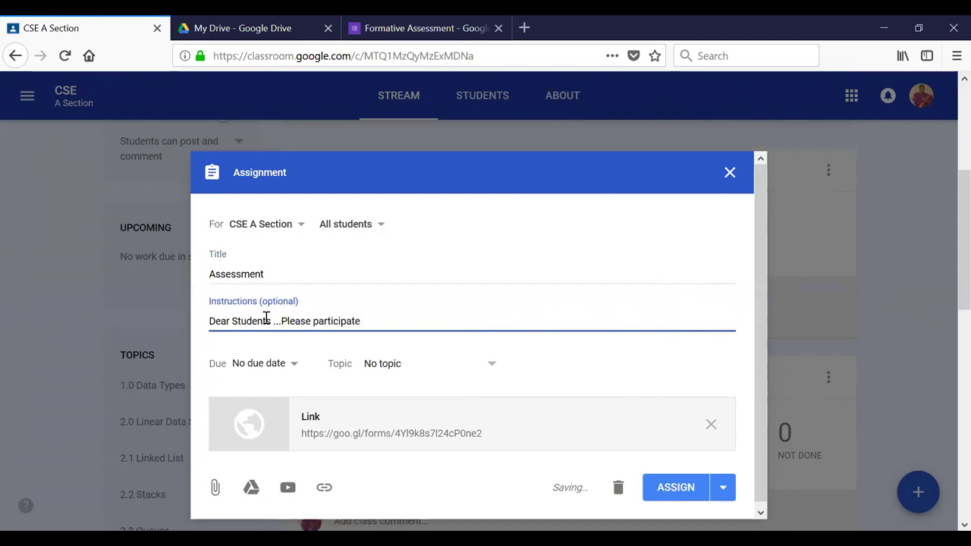
pyautogui.write(' with your answers')
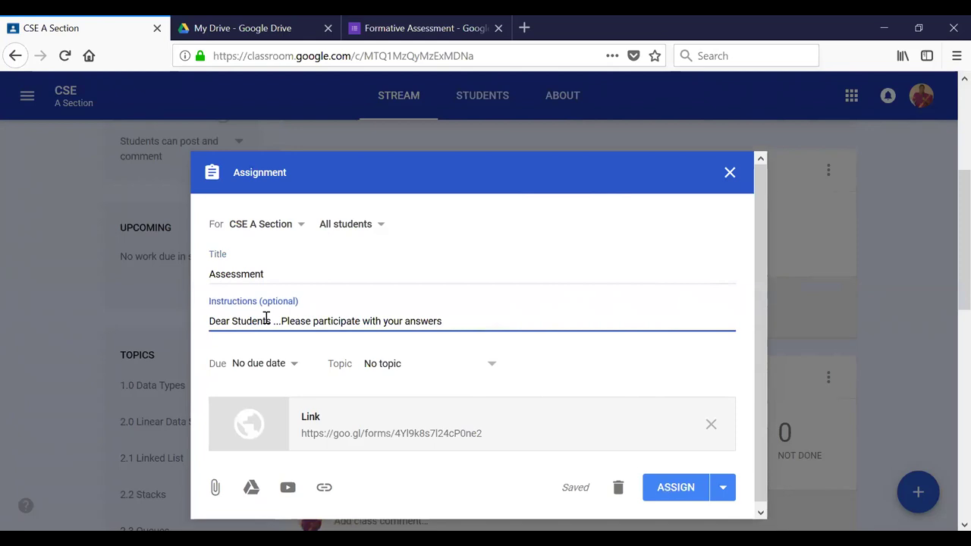
pyautogui.write('.')
pyautogui.click(725, 492)
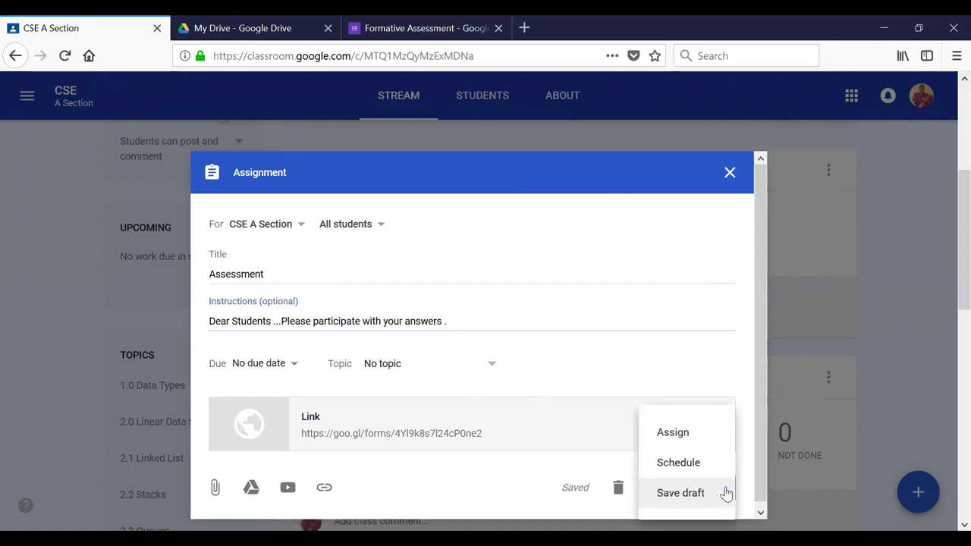
pyautogui.click(680, 437)
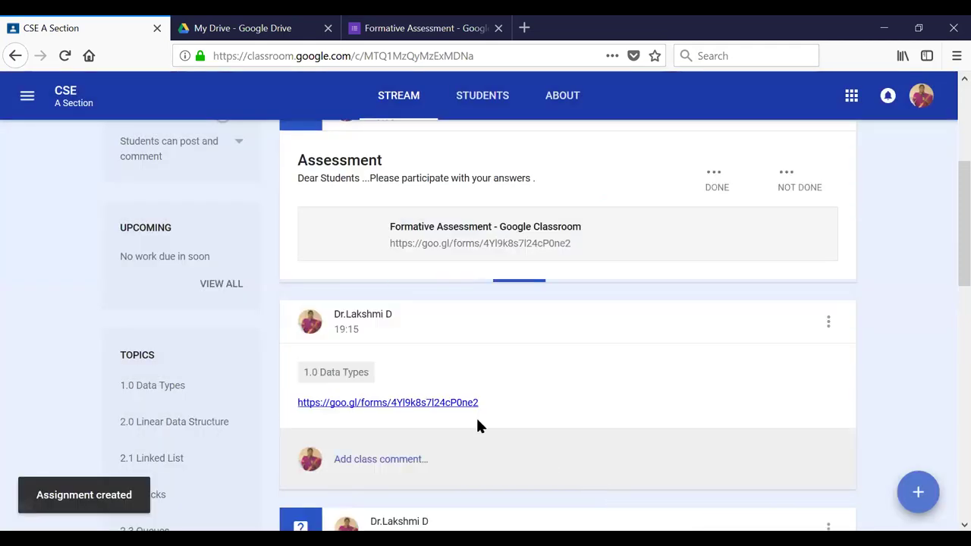
pyautogui.scroll(-1, 536, 384)
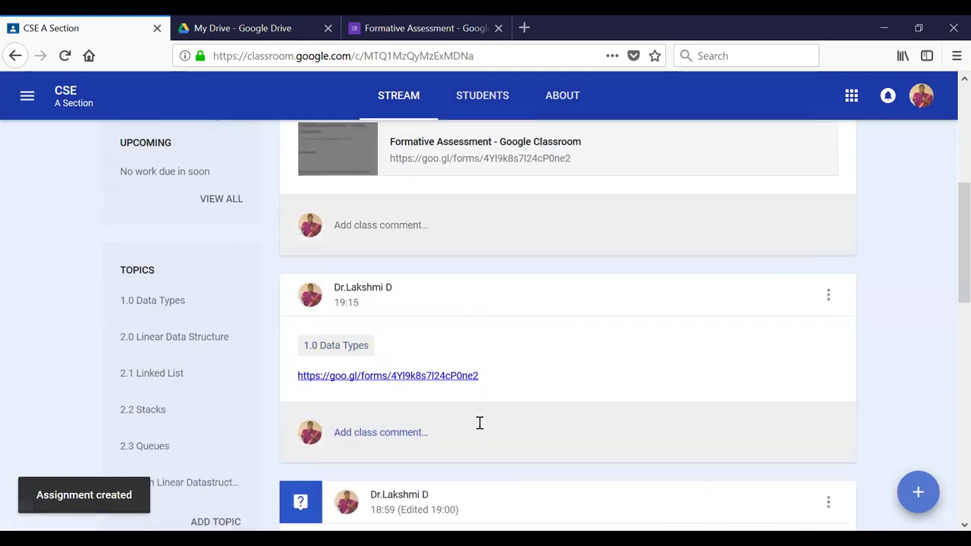
pyautogui.scroll(-2, 478, 422)
pyautogui.scroll(-1, 485, 410)
pyautogui.scroll(3, 490, 395)
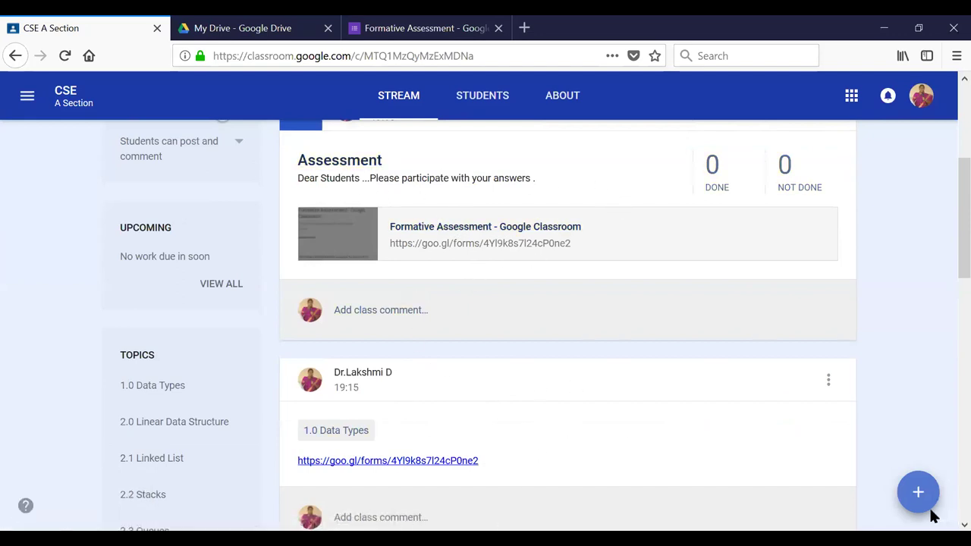
pyautogui.moveTo(918, 492)
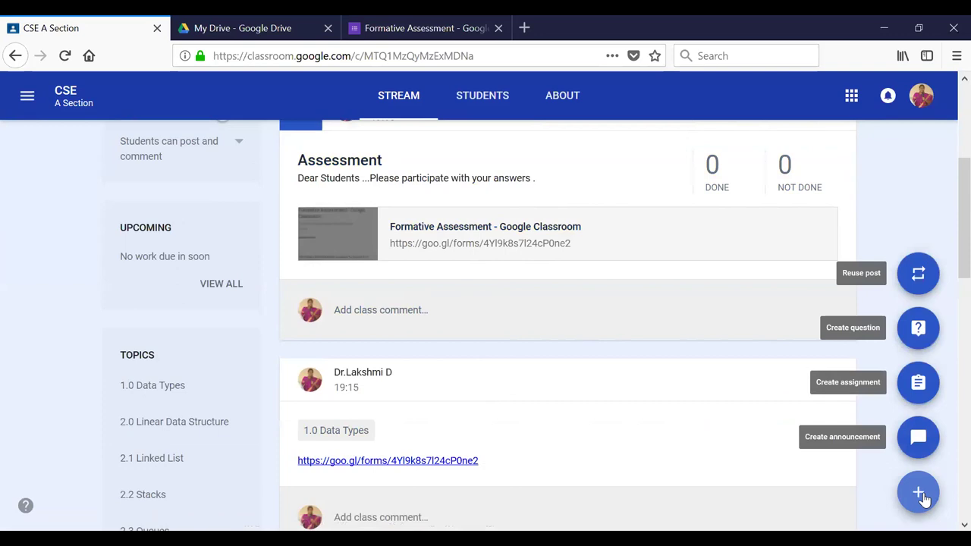
pyautogui.click(915, 388)
pyautogui.click(326, 416)
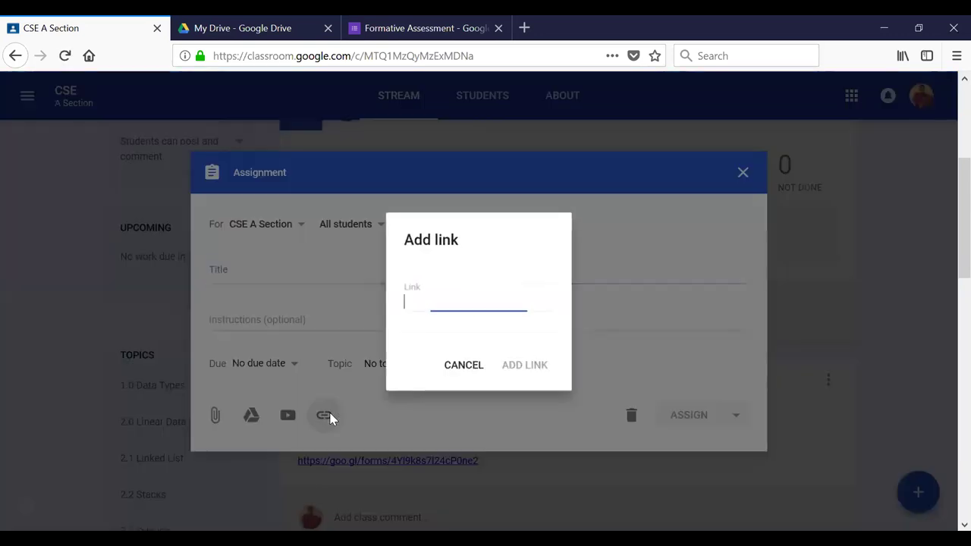
pyautogui.write('https://goo.gl/forms/4Yl9k8s7l24cP0ne2')
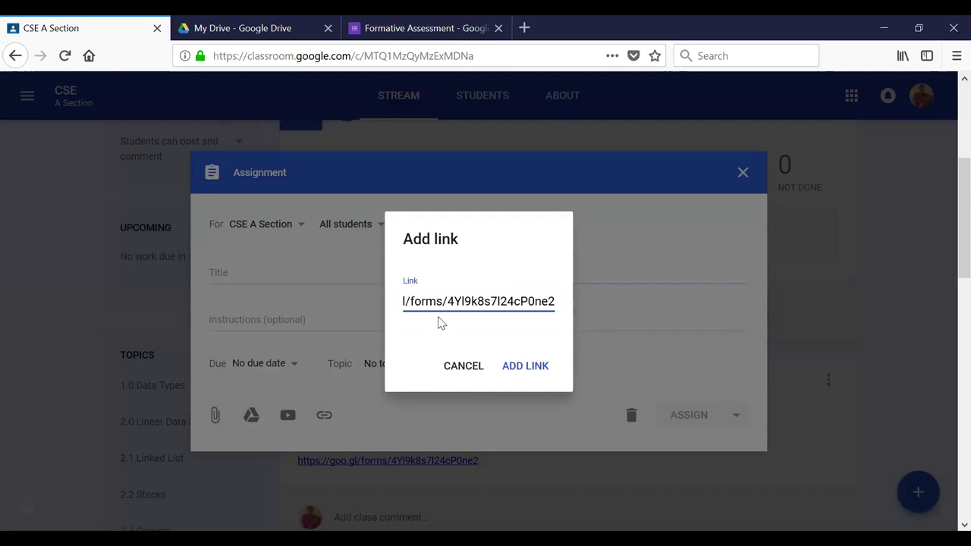
pyautogui.click(513, 368)
pyautogui.click(262, 277)
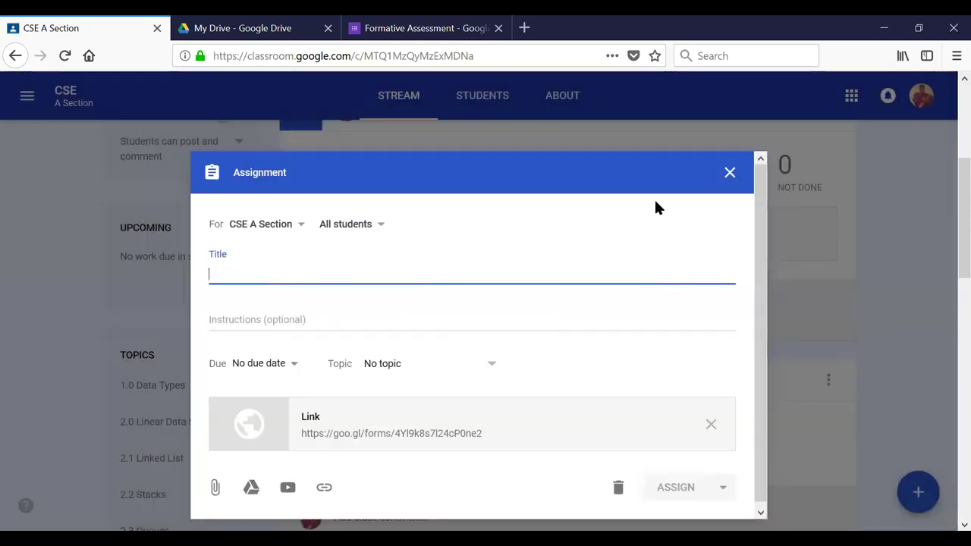
pyautogui.click(724, 177)
pyautogui.moveTo(913, 492)
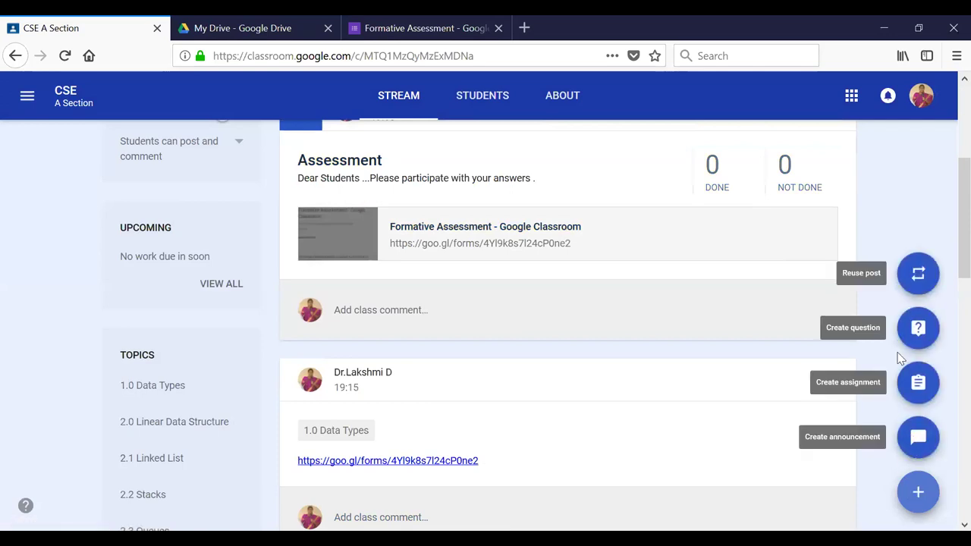
# - Start a new announcement with the goo.gl quiz link attached
pyautogui.click(915, 440)
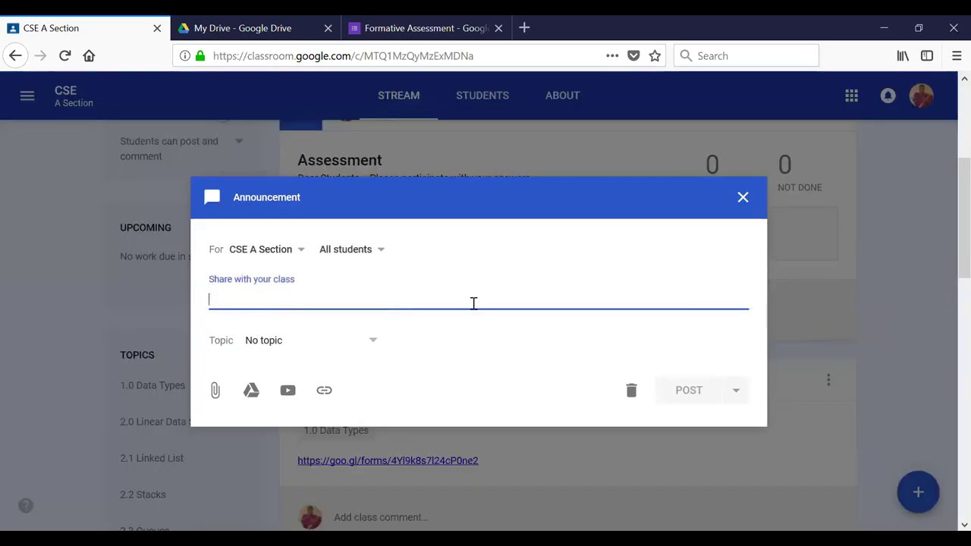
pyautogui.click(327, 391)
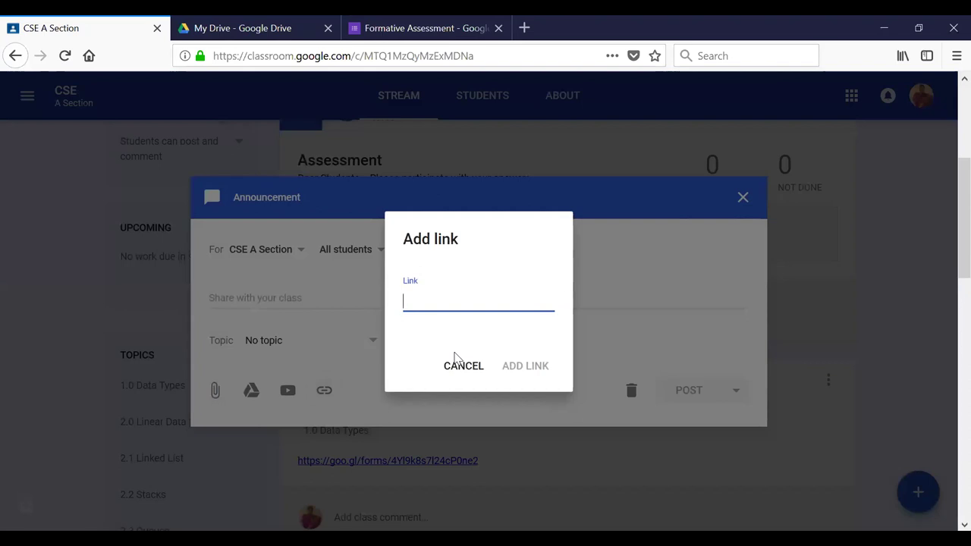
pyautogui.write('https://goo.gl/forms/4Yl9k8s7l24cP0ne2')
pyautogui.click(522, 370)
# - Add the message 'Respond to the formative assessment' and post the announcement
pyautogui.click(259, 295)
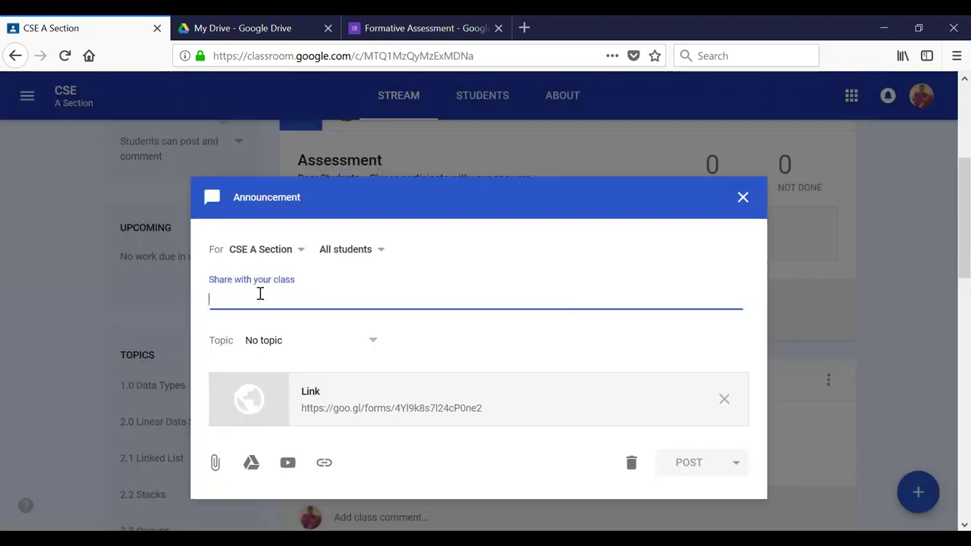
pyautogui.write('Resp')
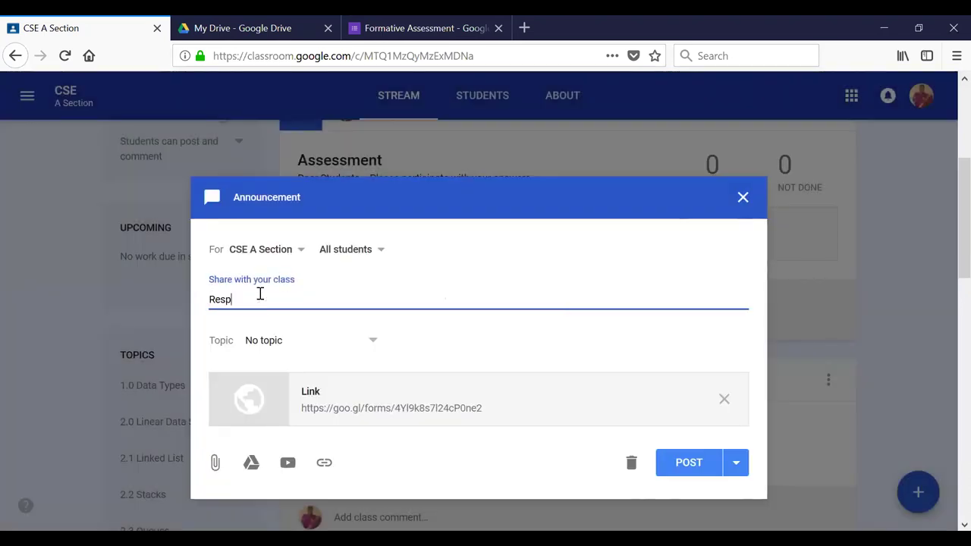
pyautogui.write('ond to the forma')
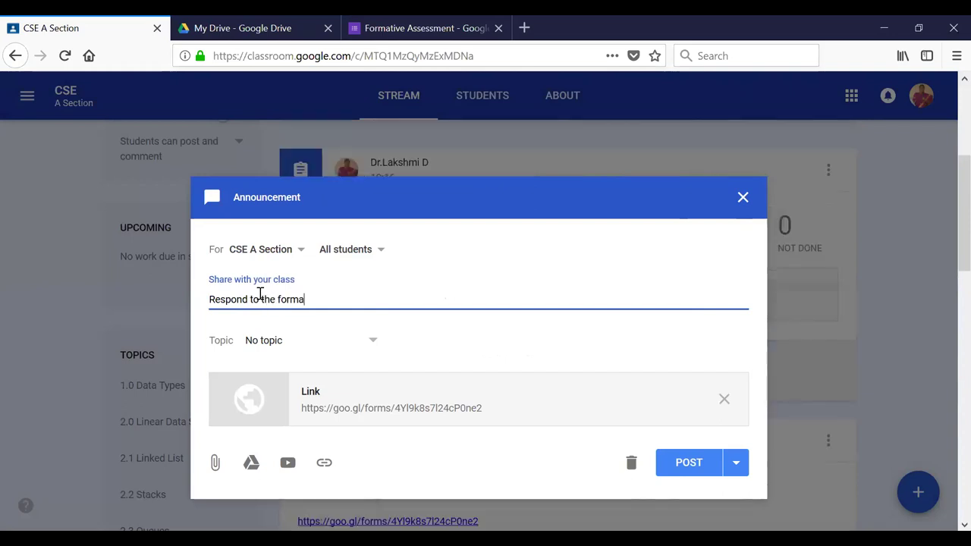
pyautogui.write('tive assessment.')
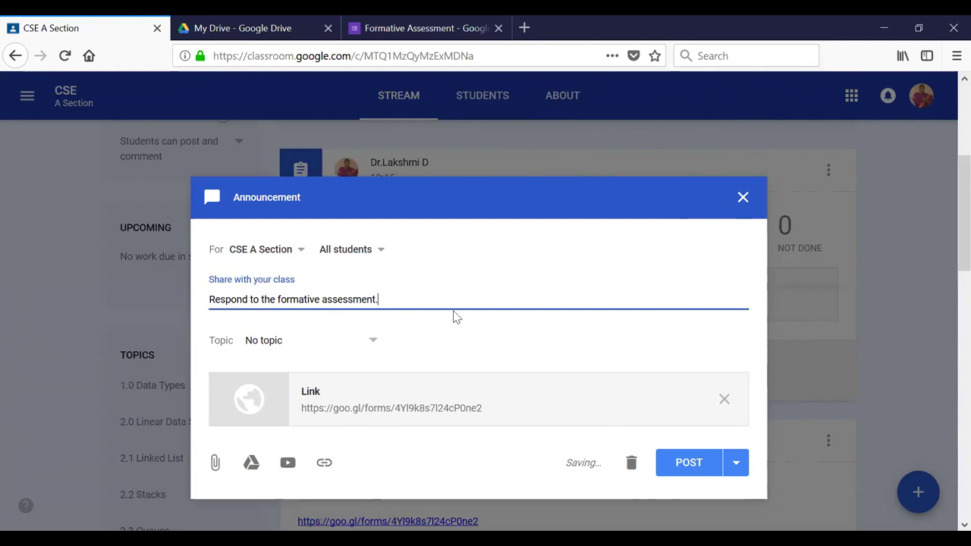
pyautogui.click(680, 463)
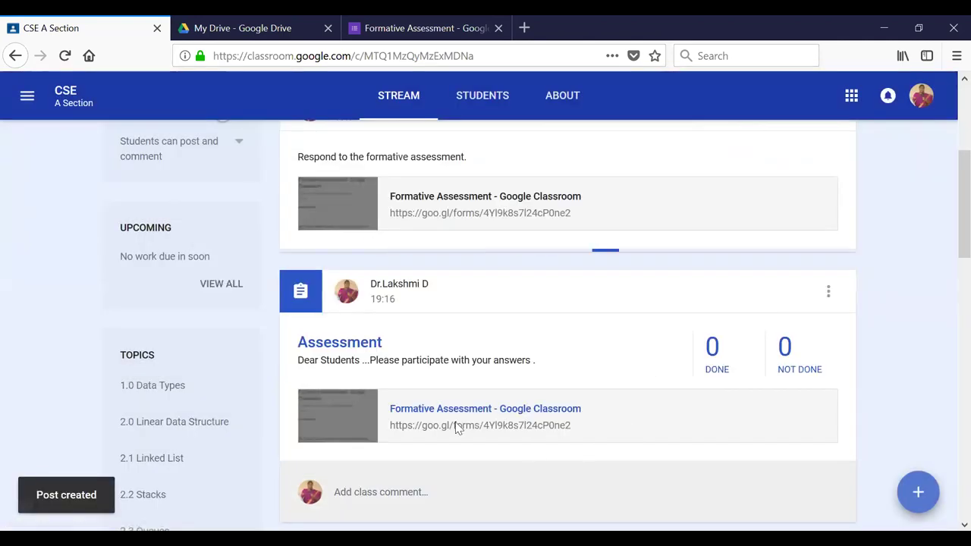
pyautogui.scroll(-3, 540, 417)
pyautogui.scroll(6, 541, 416)
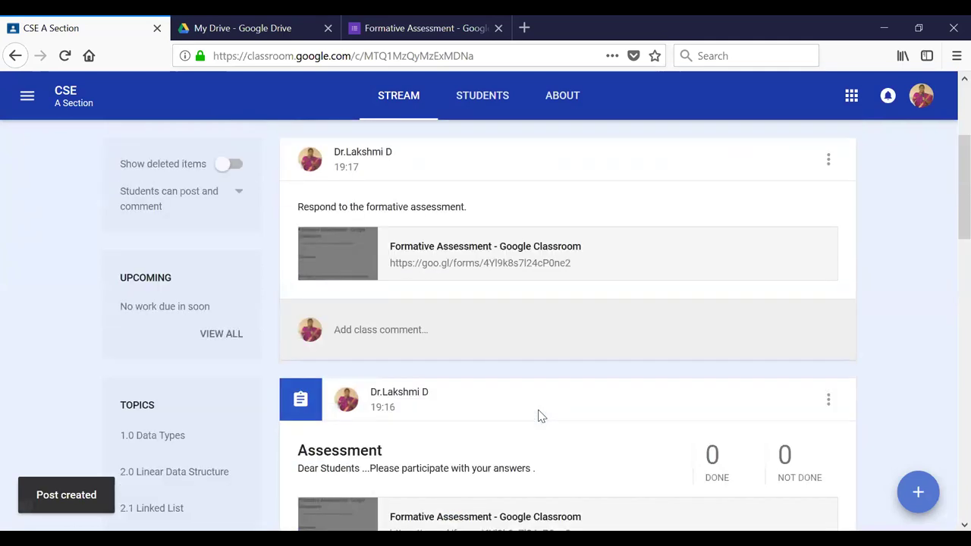